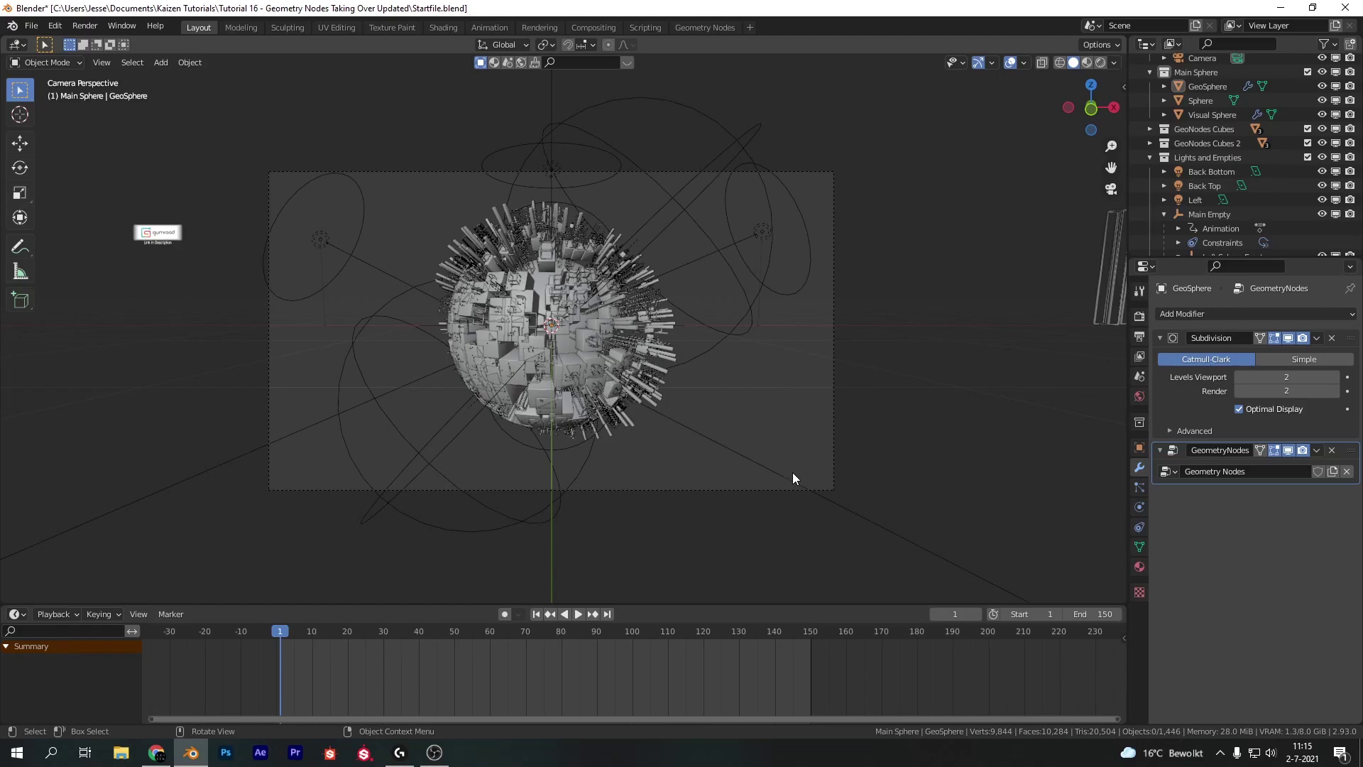
Step: View the splash screen to check the installed Blender version, and dismiss it
{"action": "left_click", "coordinate": [30, 26]}
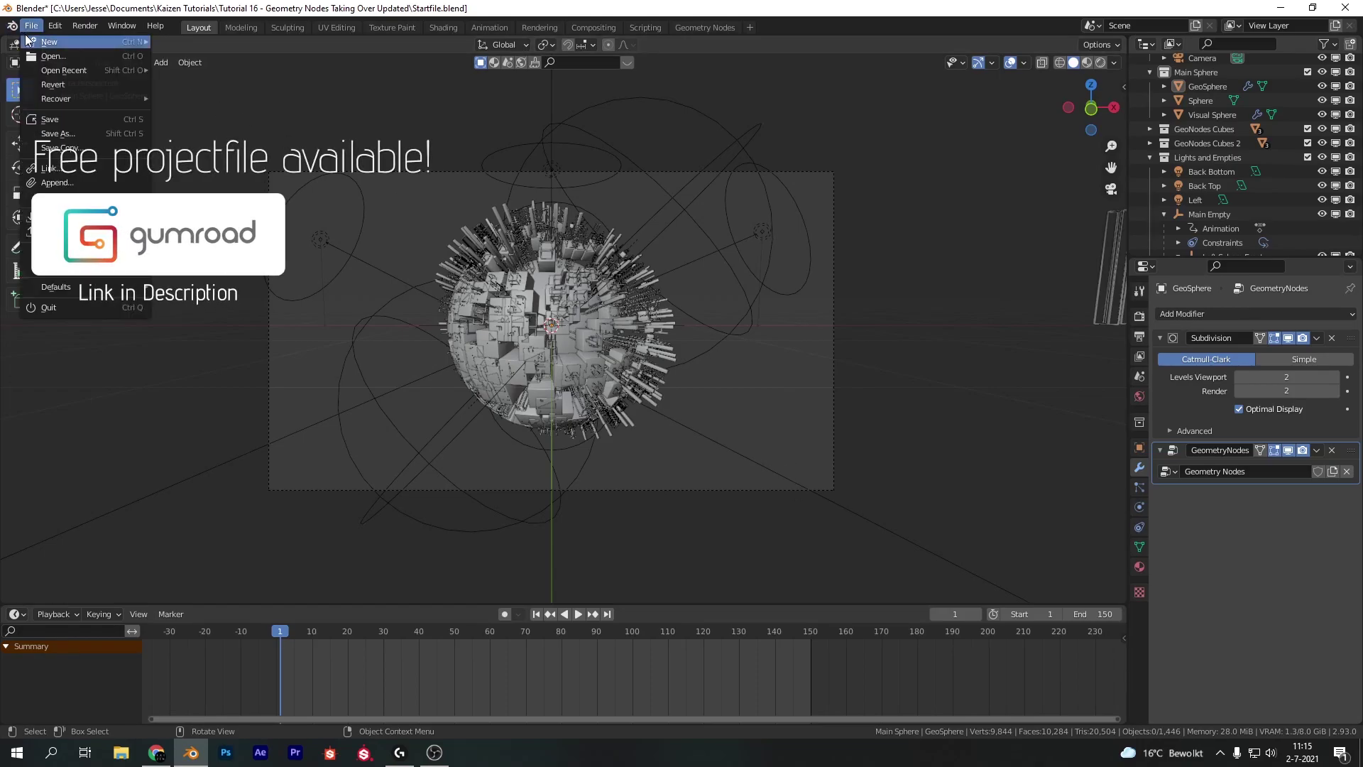
{"action": "mouse_move", "coordinate": [12, 25]}
{"action": "left_click", "coordinate": [43, 41]}
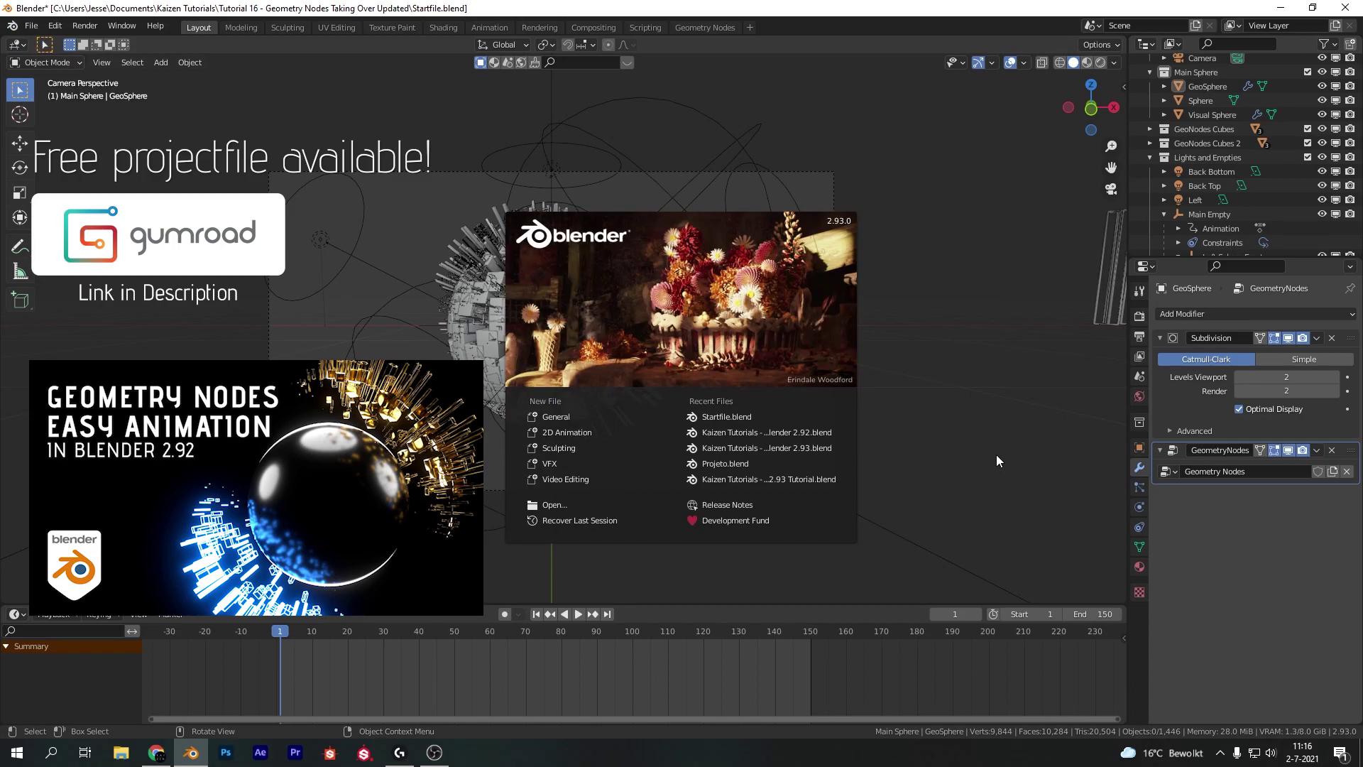
{"action": "left_click", "coordinate": [778, 69]}
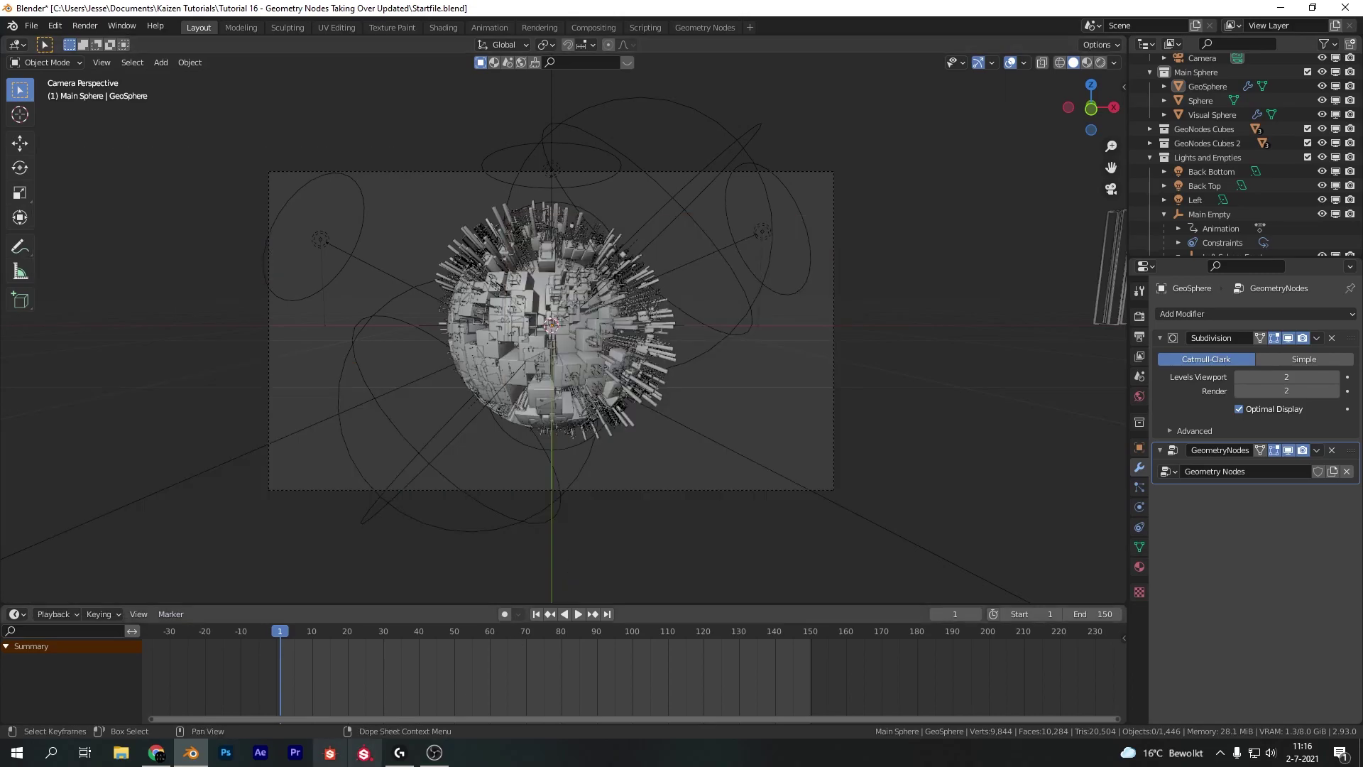
Step: Switch to Chrome to view the artist's Instagram profile, and return to Blender
{"action": "left_click", "coordinate": [156, 753]}
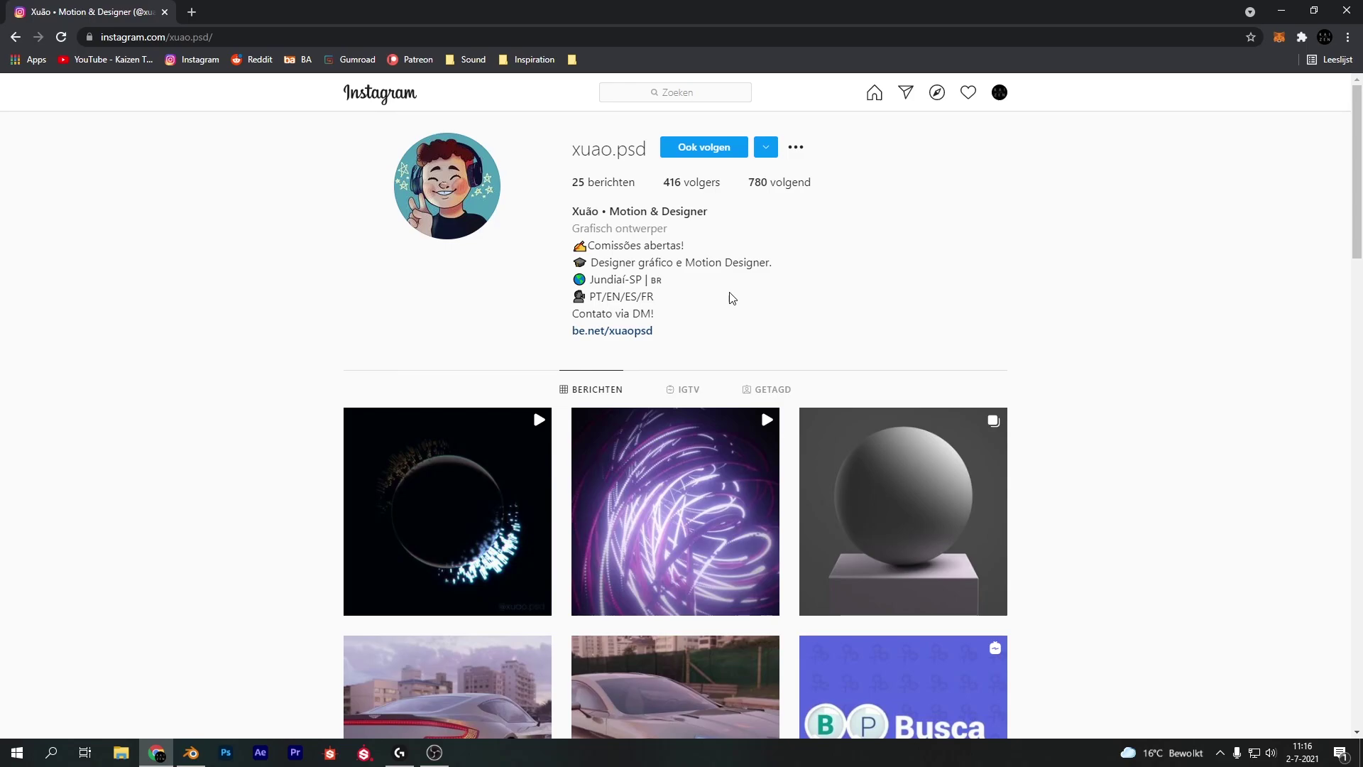
{"action": "left_click", "coordinate": [190, 754]}
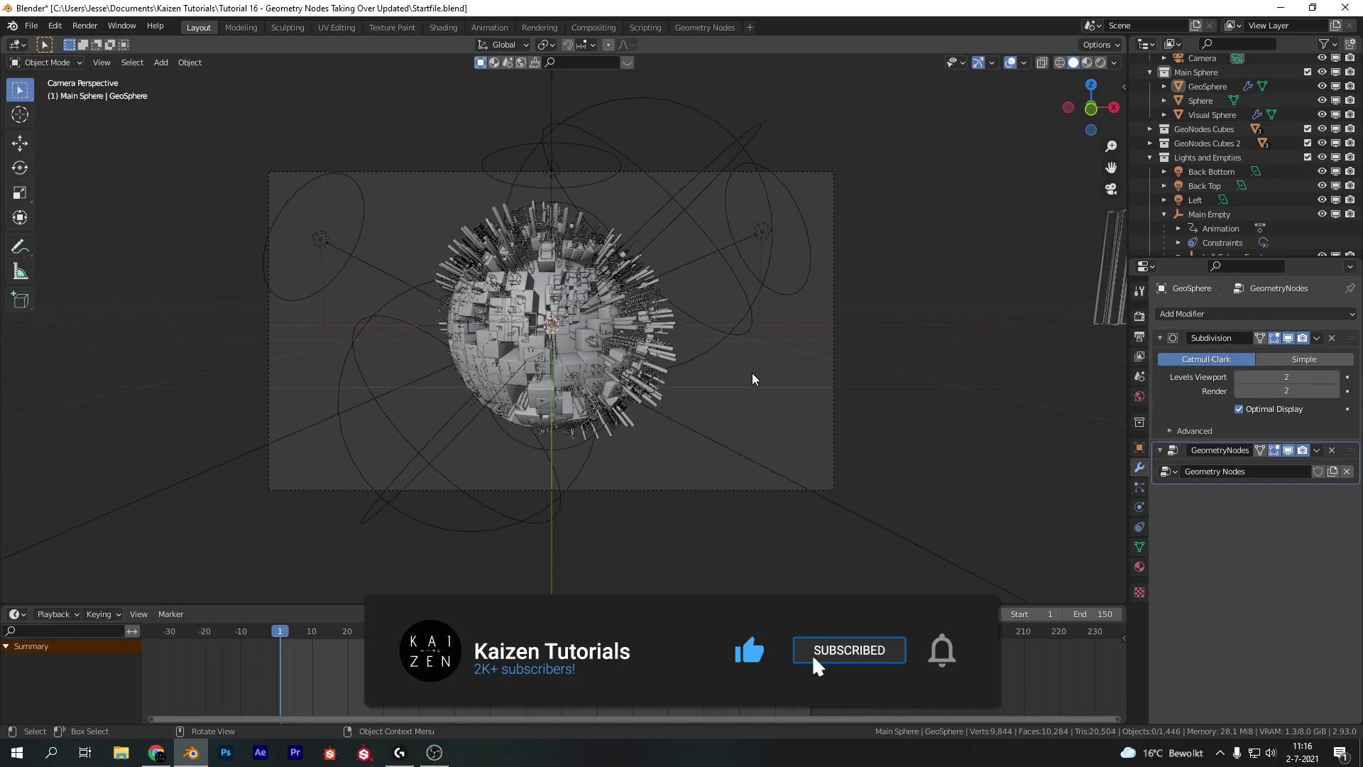
Step: Disable the GeometryNodes modifier on GeoSphere for both viewport and render, and collapse its settings
{"action": "left_click", "coordinate": [641, 360]}
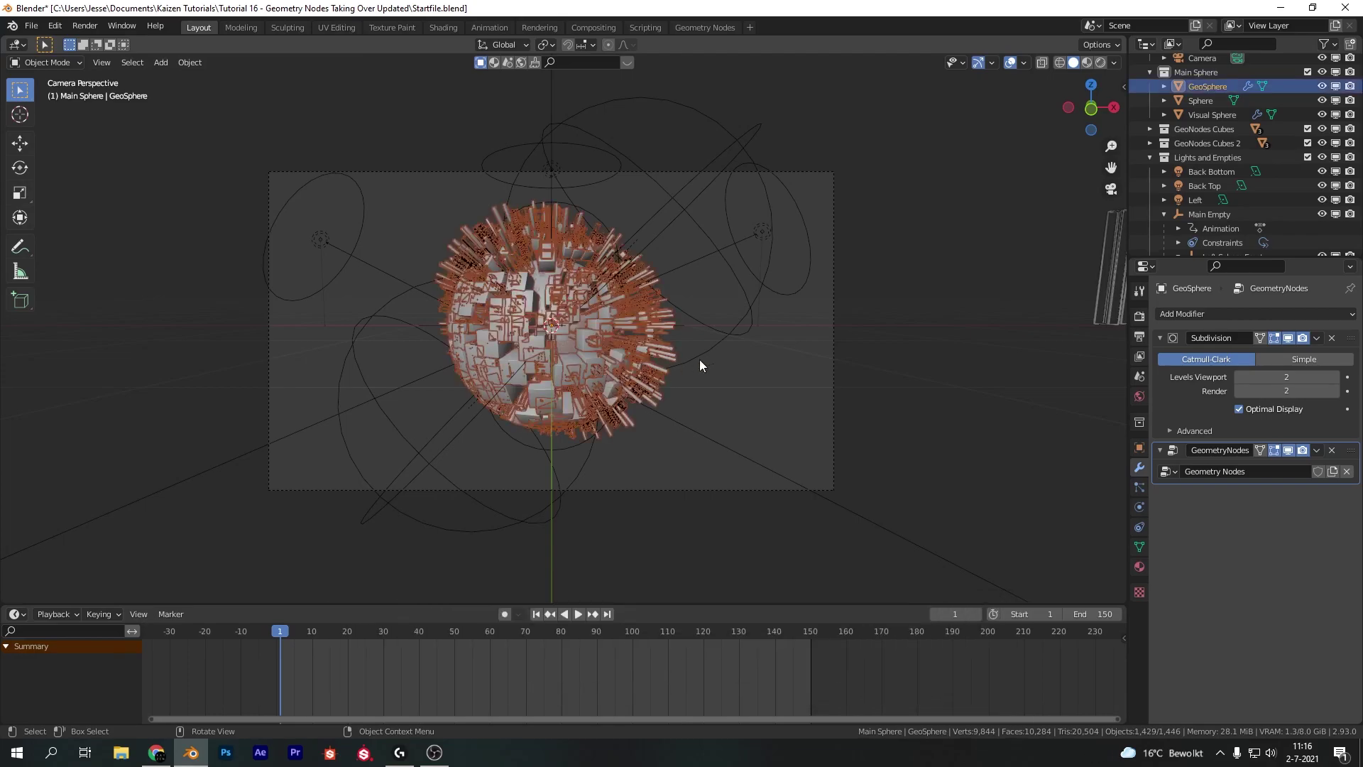
{"action": "left_click", "coordinate": [1288, 450]}
{"action": "left_click", "coordinate": [1300, 450]}
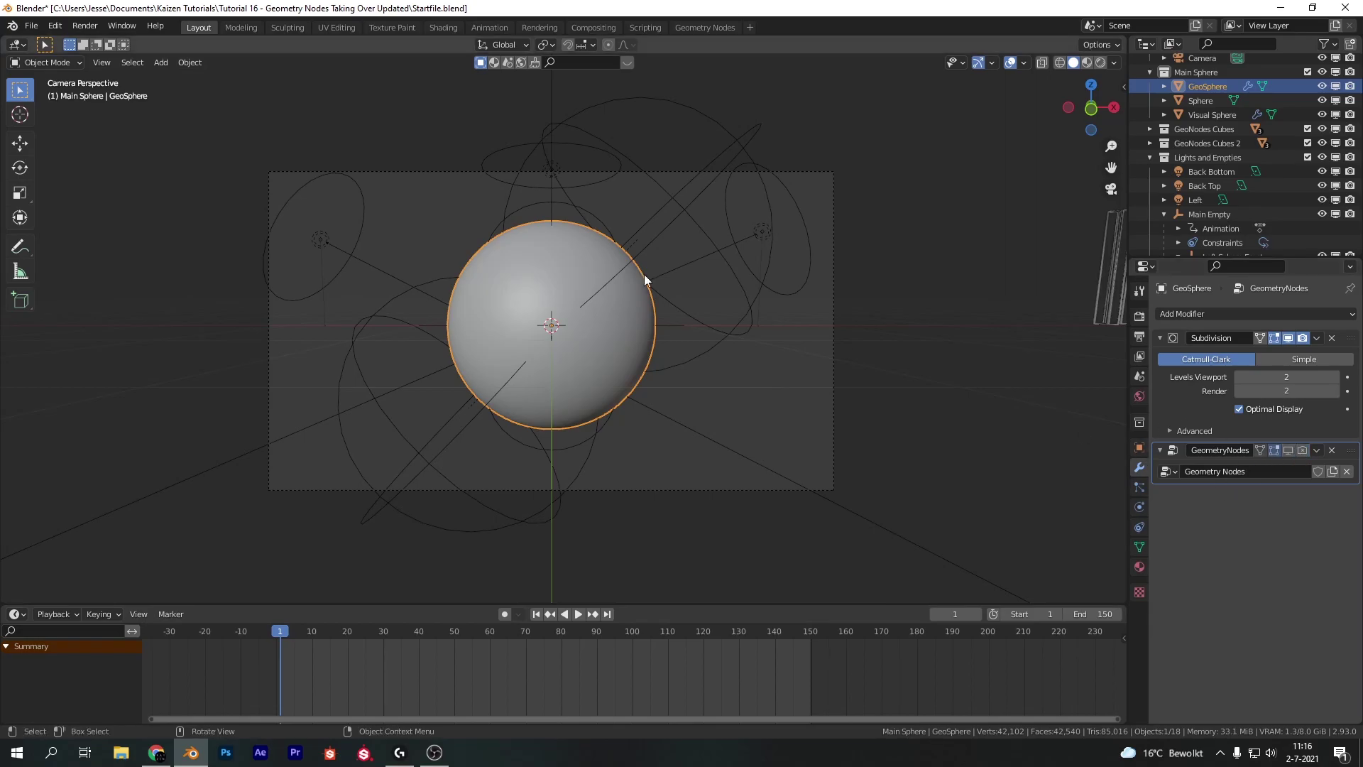
{"action": "left_click", "coordinate": [1161, 447]}
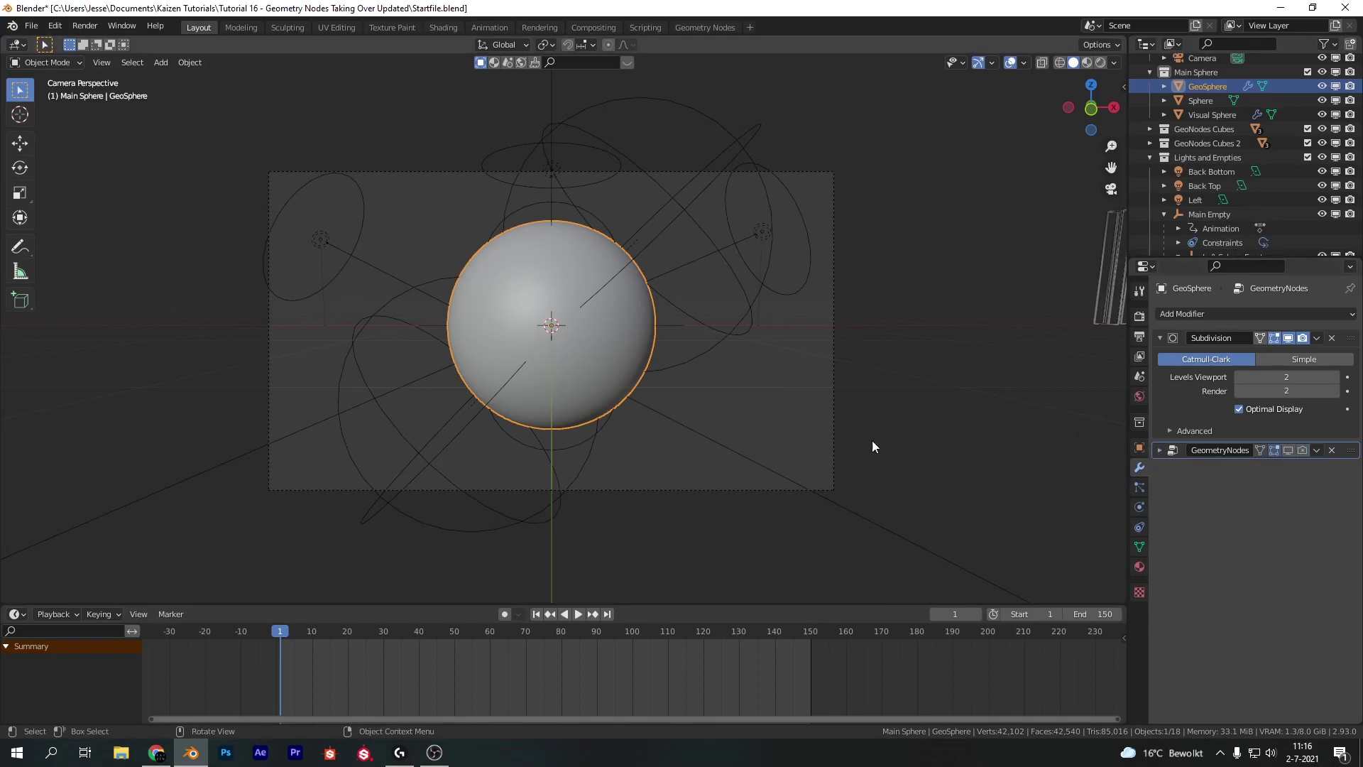
Step: Replace the existing Sphere object with a new UV sphere scaled down to about 0.29
{"action": "left_click", "coordinate": [793, 385]}
{"action": "key", "text": "Delete"}
{"action": "key", "text": "shift+a"}
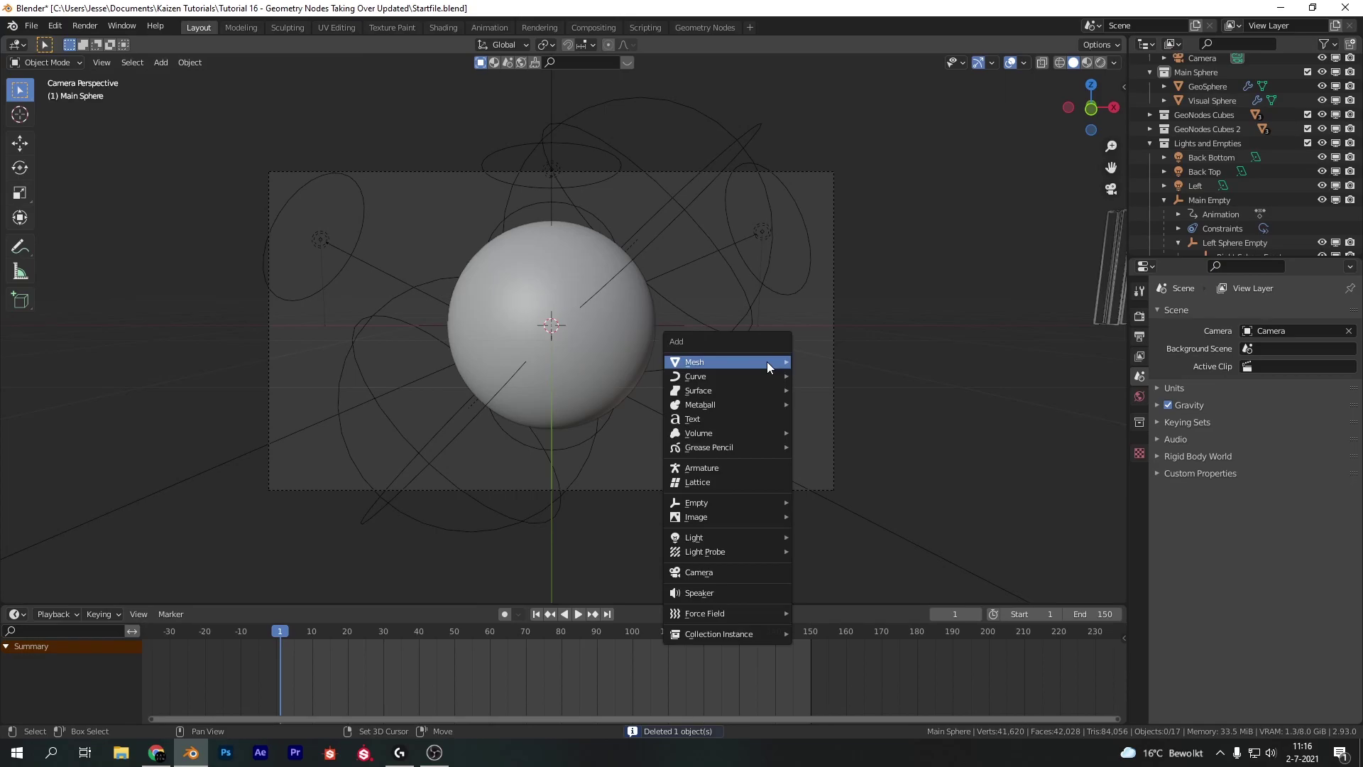
{"action": "mouse_move", "coordinate": [767, 360]}
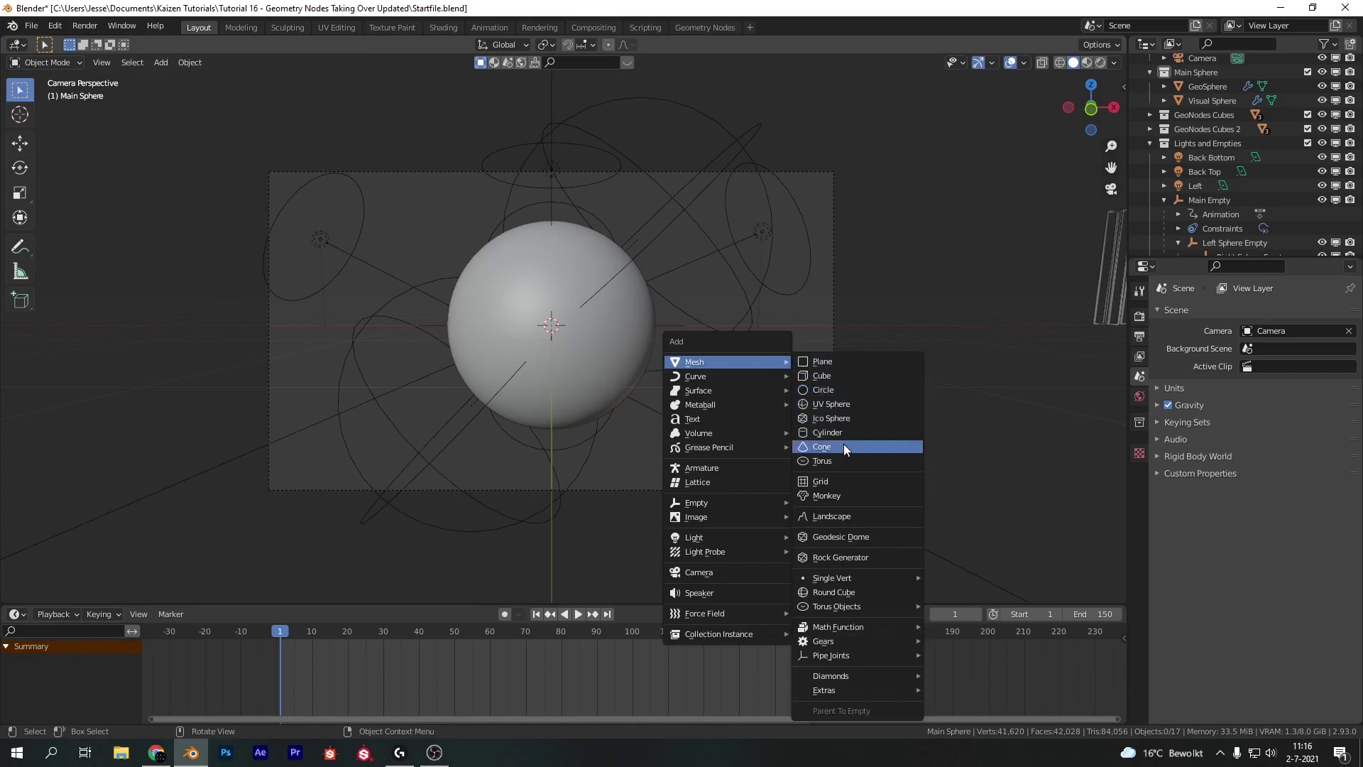
{"action": "left_click", "coordinate": [845, 404]}
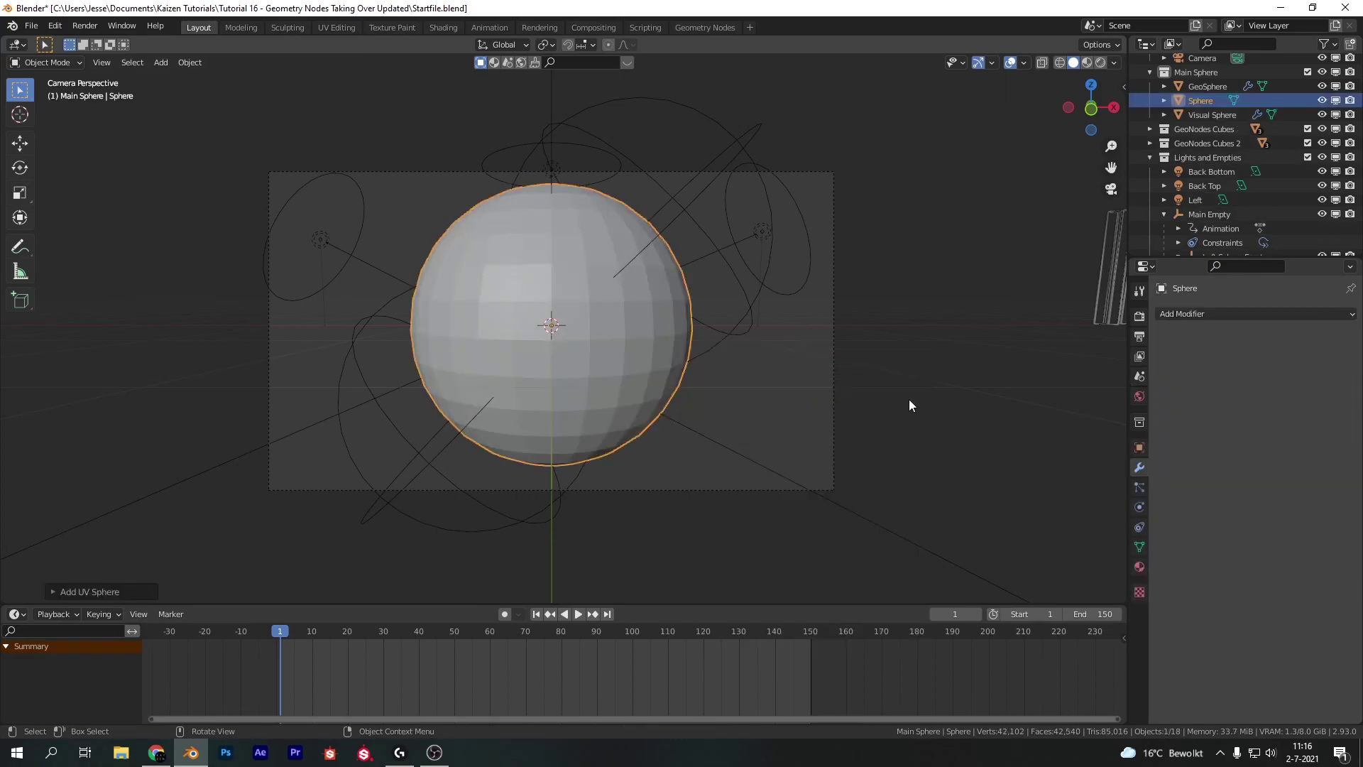
{"action": "key", "text": "s"}
{"action": "left_click", "coordinate": [669, 208]}
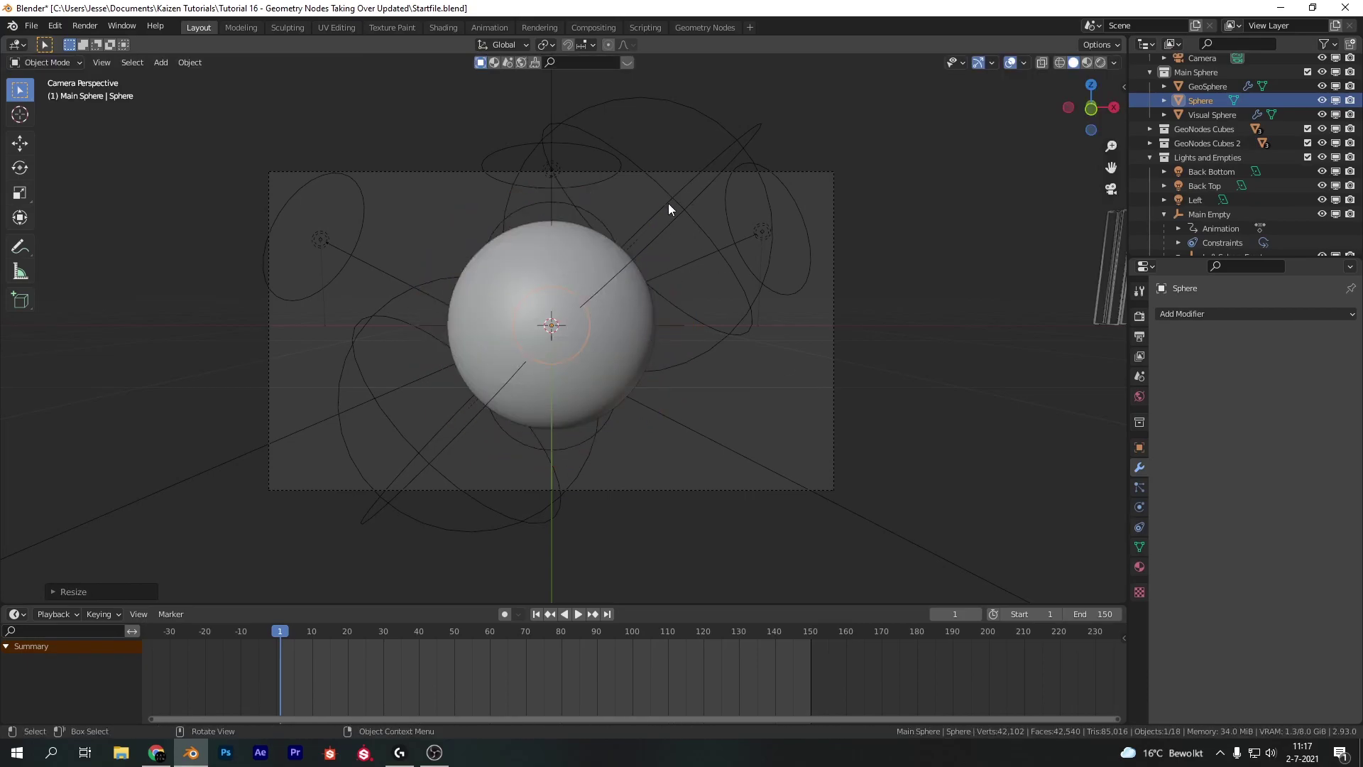
Step: Copy the Left Sphere Empty's X location and set the new sphere's X, Y and Z location to 0.63871 m
{"action": "left_click", "coordinate": [668, 205]}
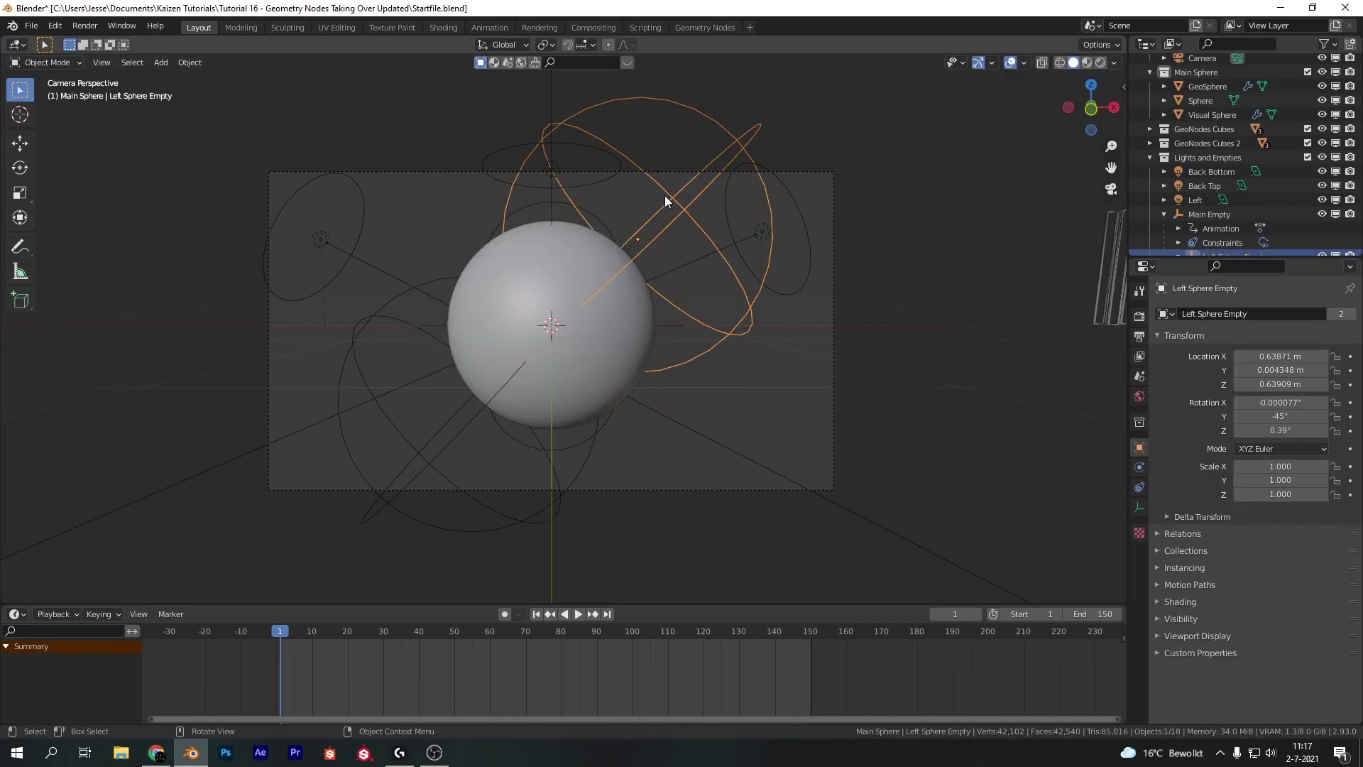
{"action": "left_click", "coordinate": [1274, 355]}
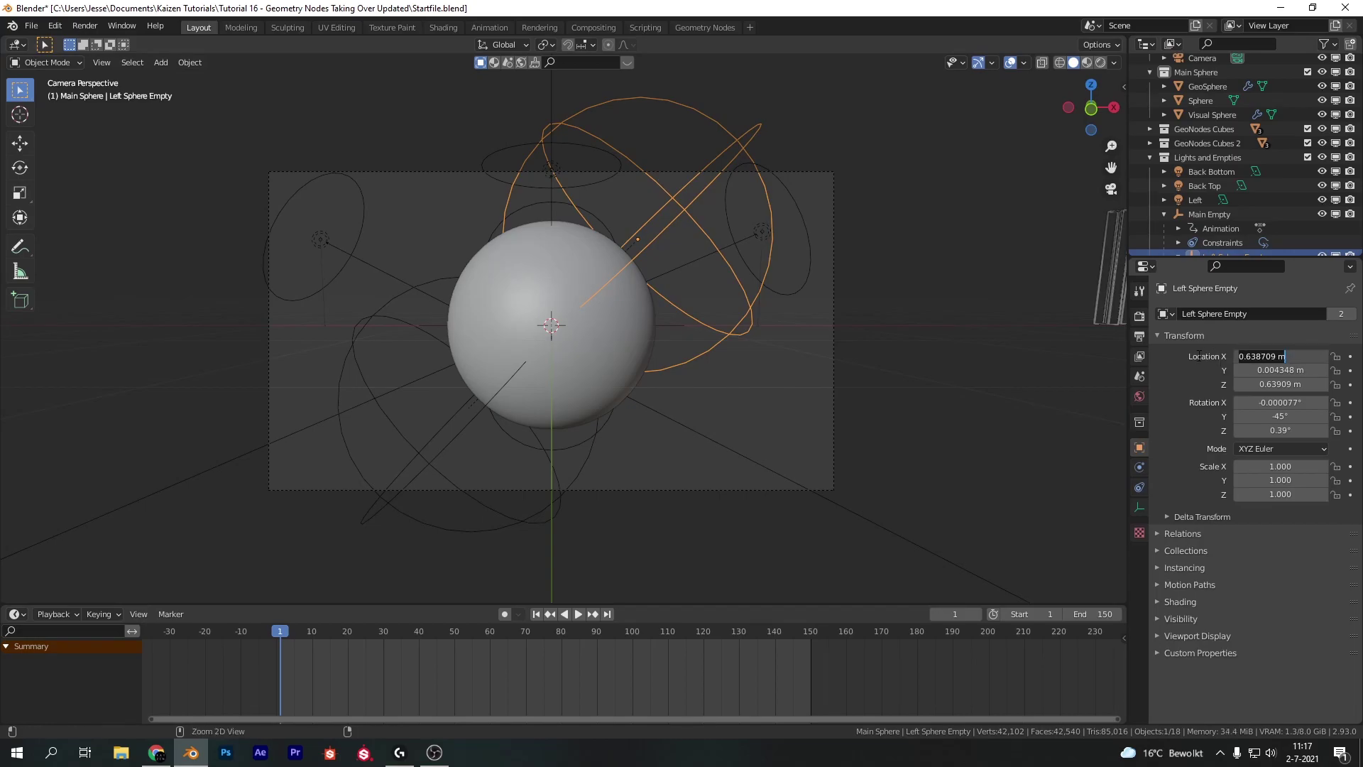
{"action": "key", "text": "Return"}
{"action": "left_click", "coordinate": [1191, 103]}
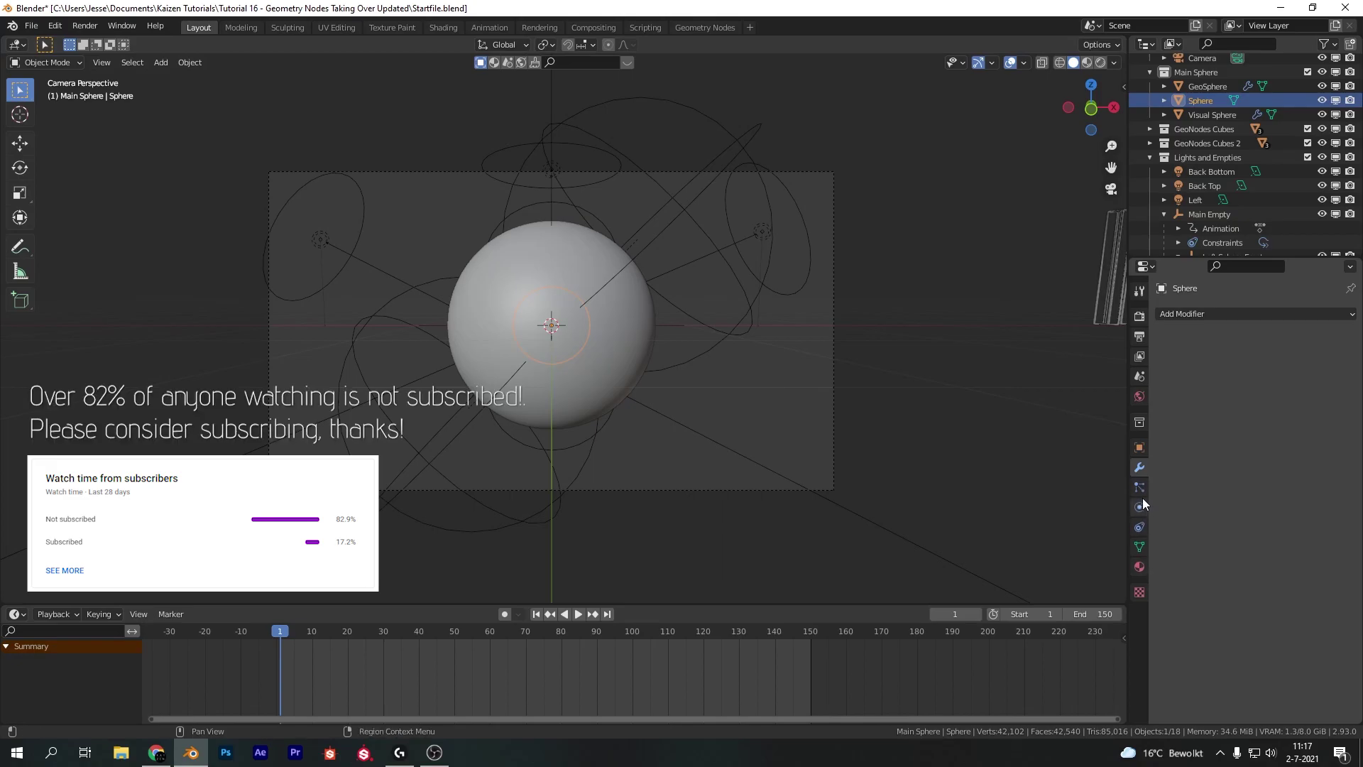
{"action": "left_click", "coordinate": [1139, 447]}
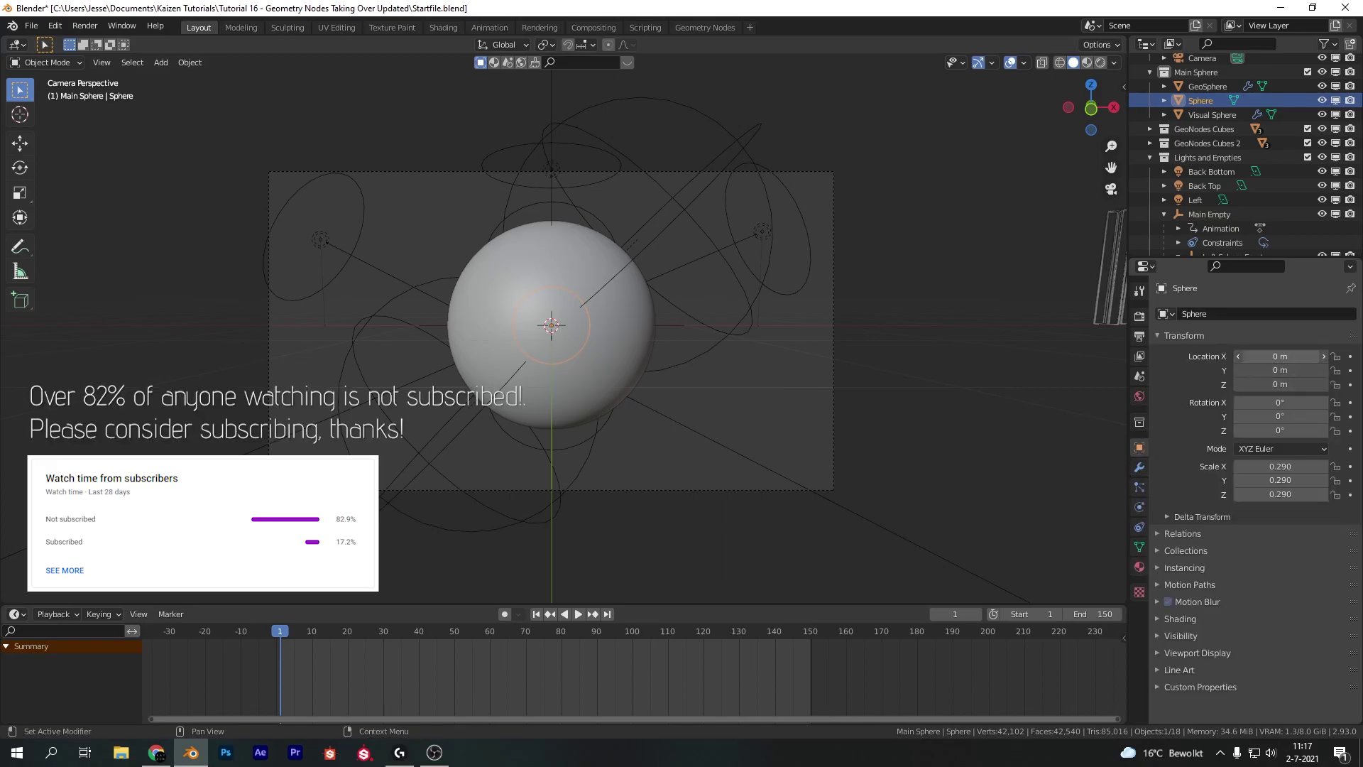
{"action": "left_click_drag", "start_coordinate": [1263, 355], "coordinate": [1263, 384]}
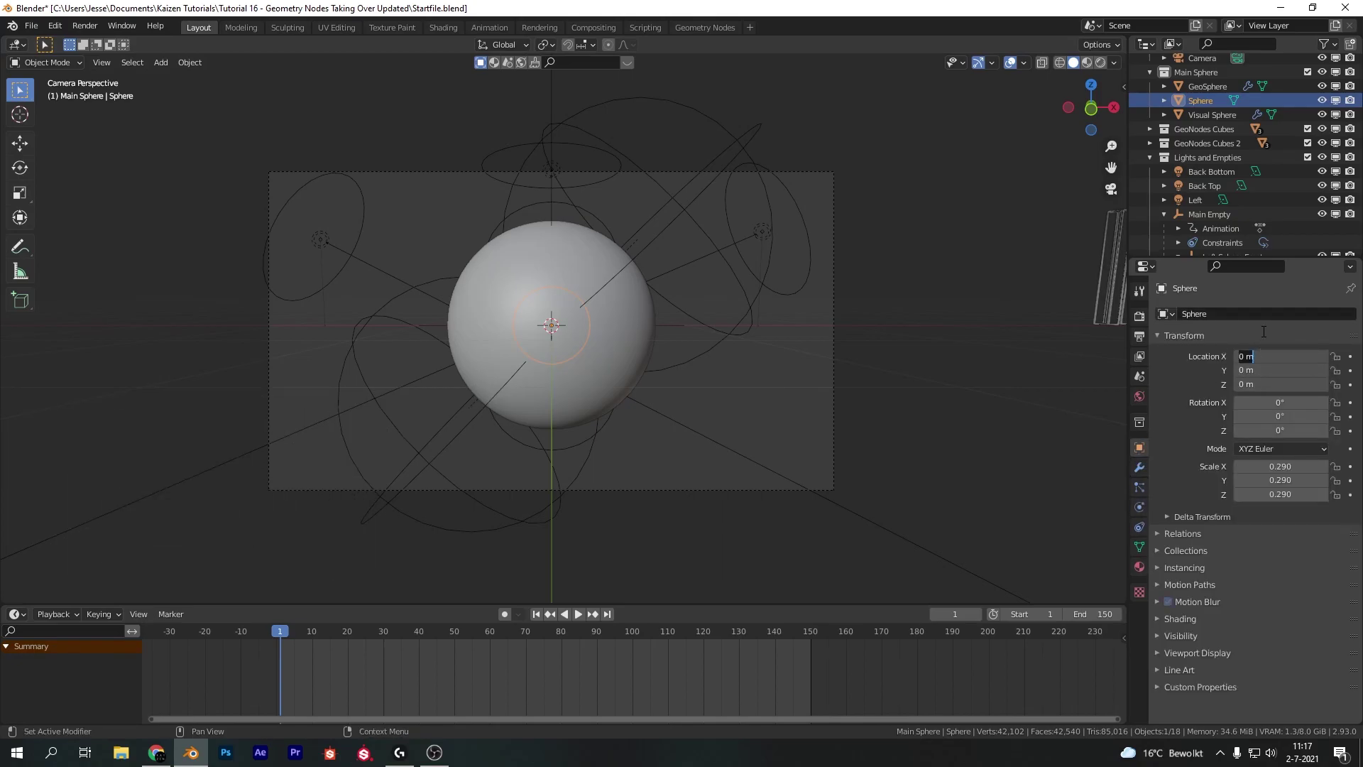
{"action": "type", "text": "0.63871"}
{"action": "key", "text": "Return"}
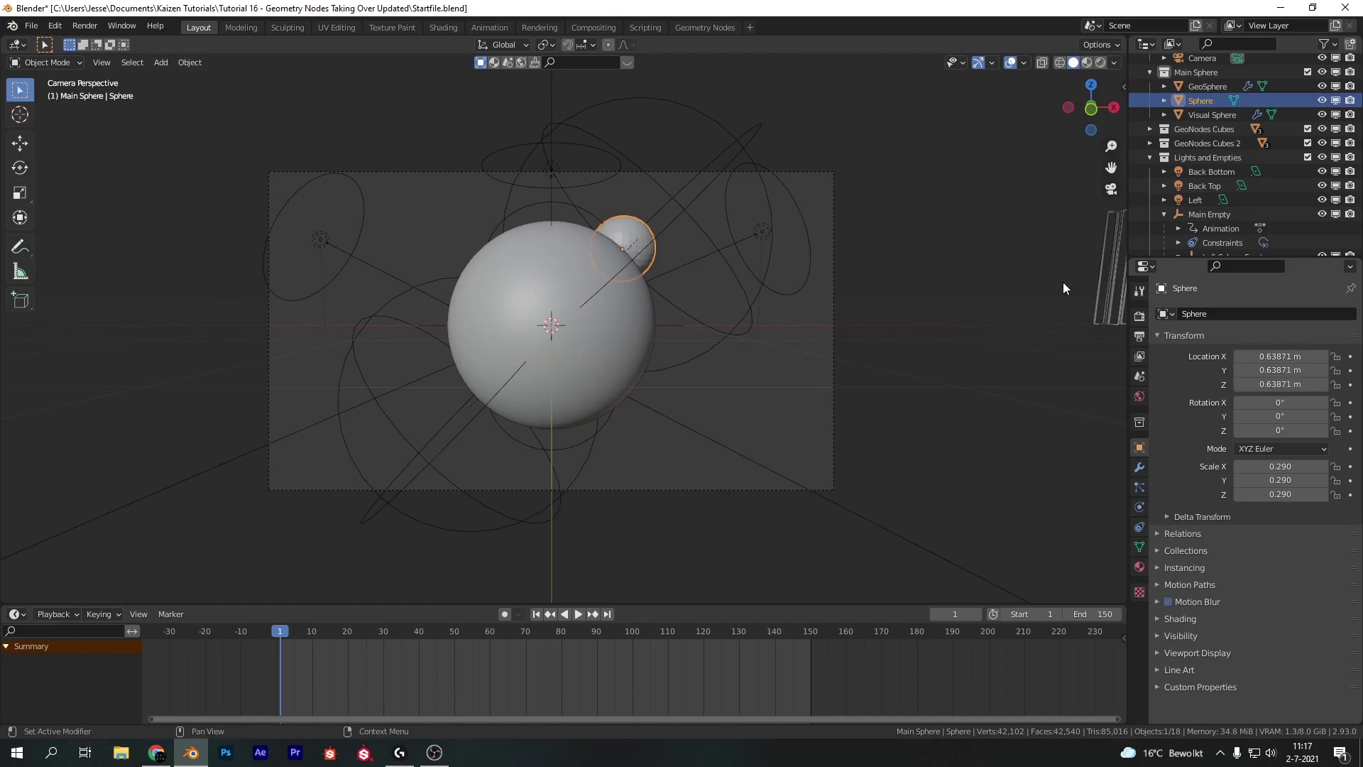
Step: Scale the small sphere up to about 0.356 on all axes
{"action": "middle_click_drag", "start_coordinate": [764, 273], "coordinate": [702, 286]}
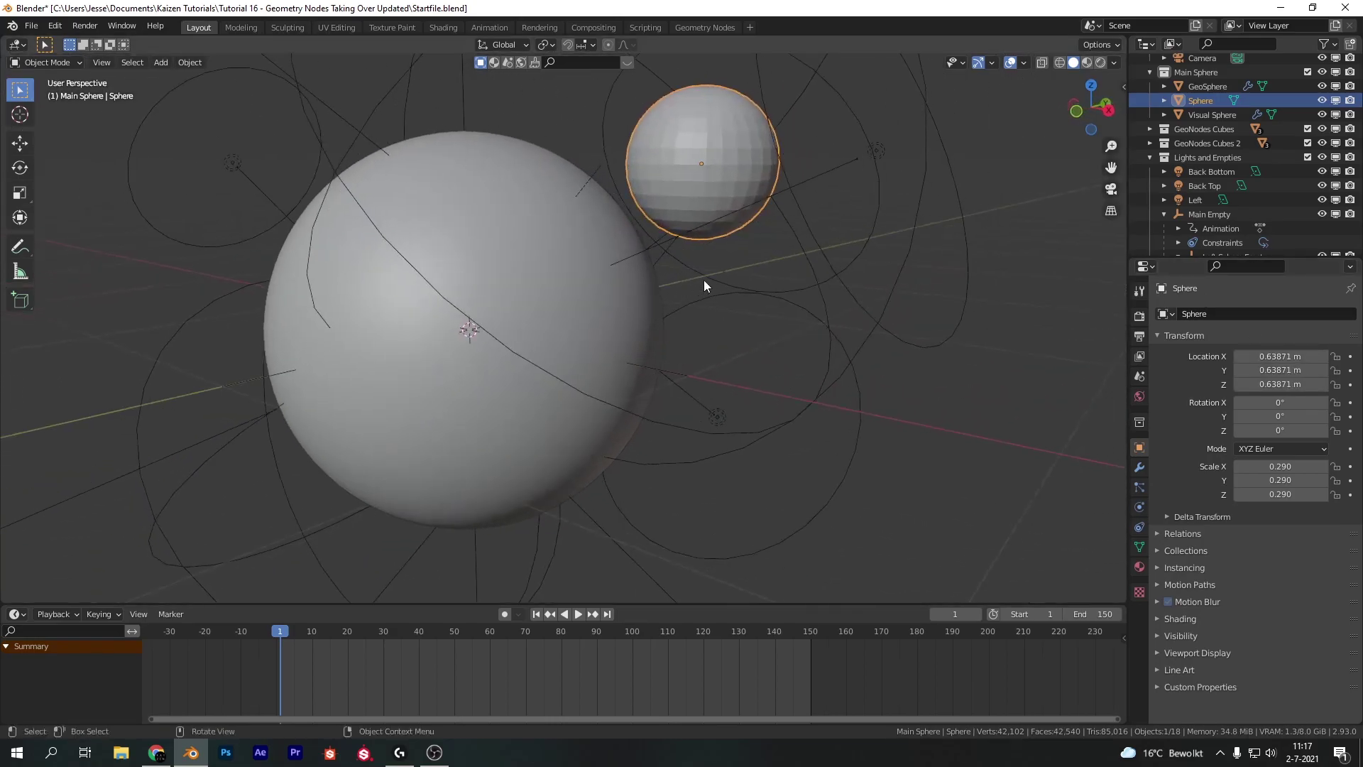
{"action": "key", "text": "s"}
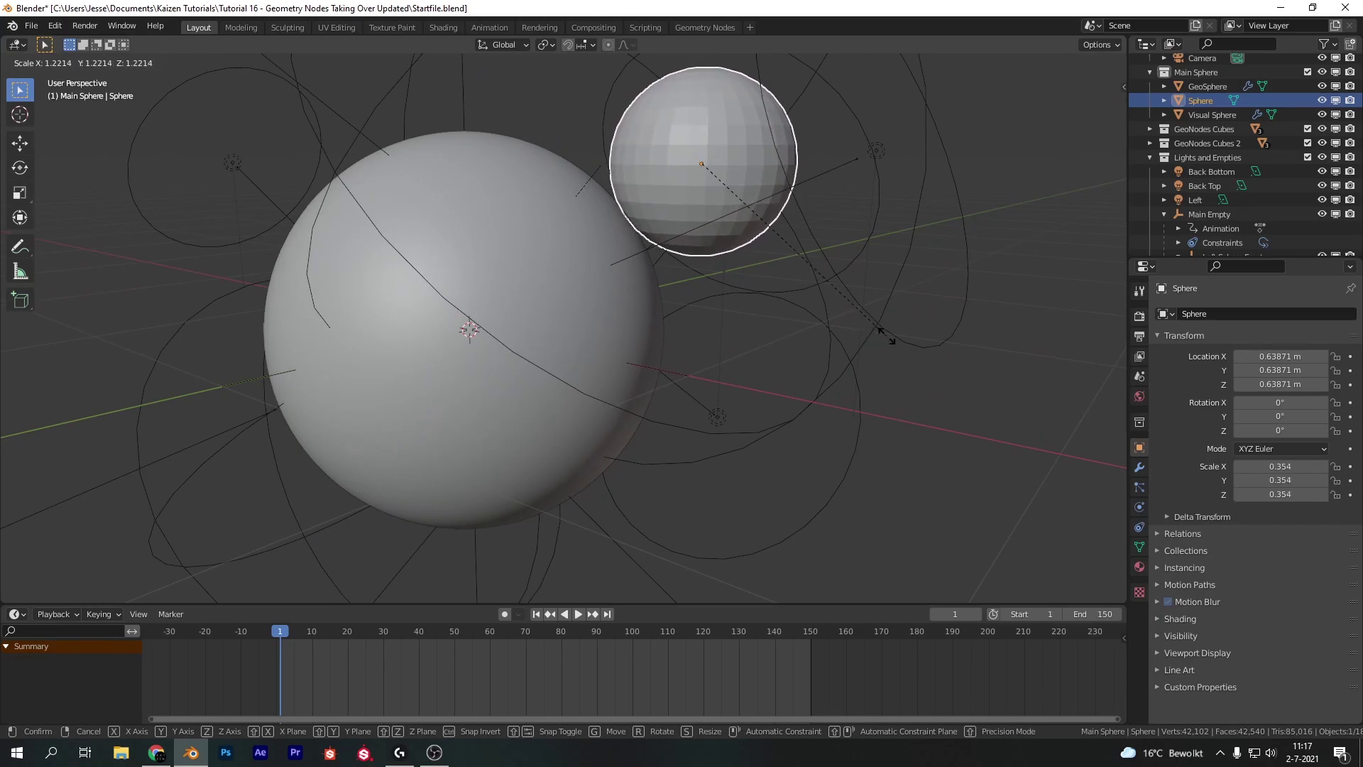
{"action": "left_click", "coordinate": [885, 340]}
{"action": "middle_click_drag", "start_coordinate": [838, 298], "coordinate": [670, 303]}
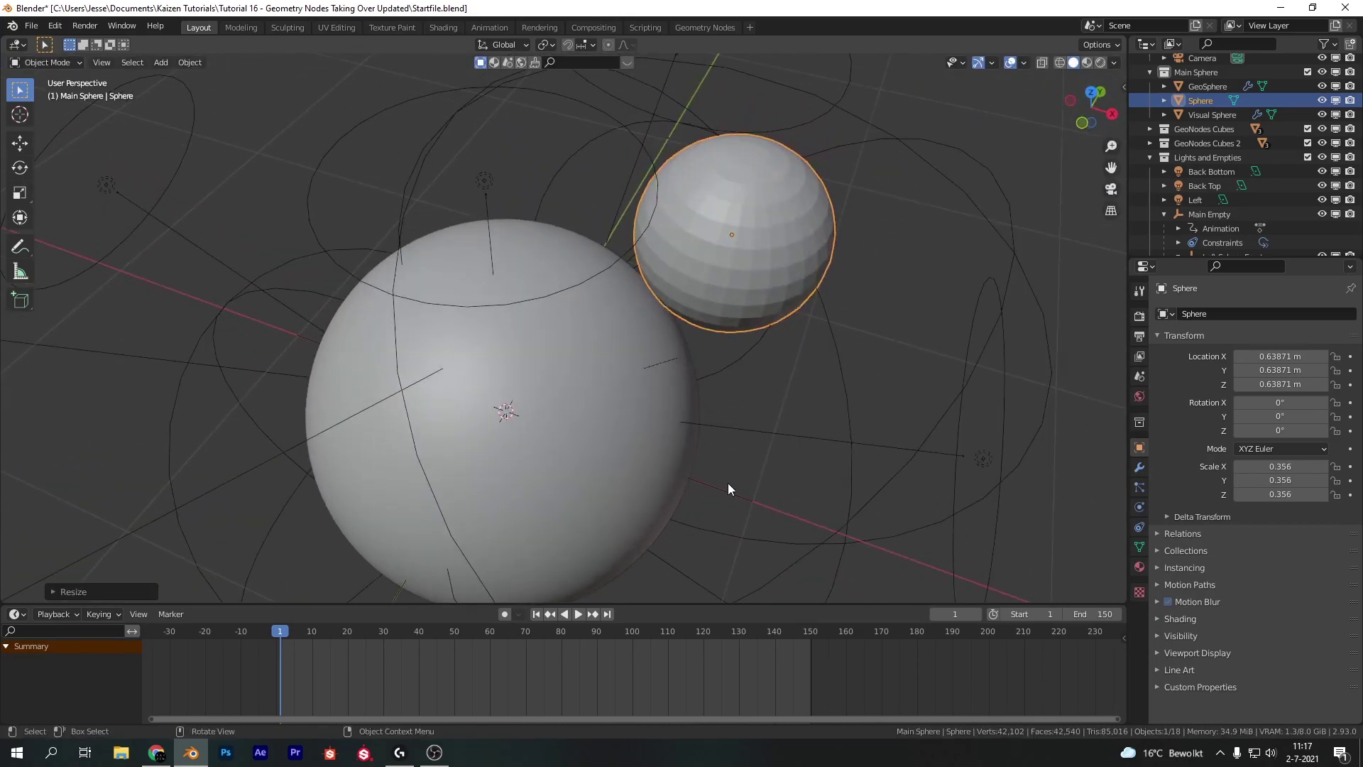
Step: Duplicate the small sphere in place
{"action": "key", "text": "KP_1"}
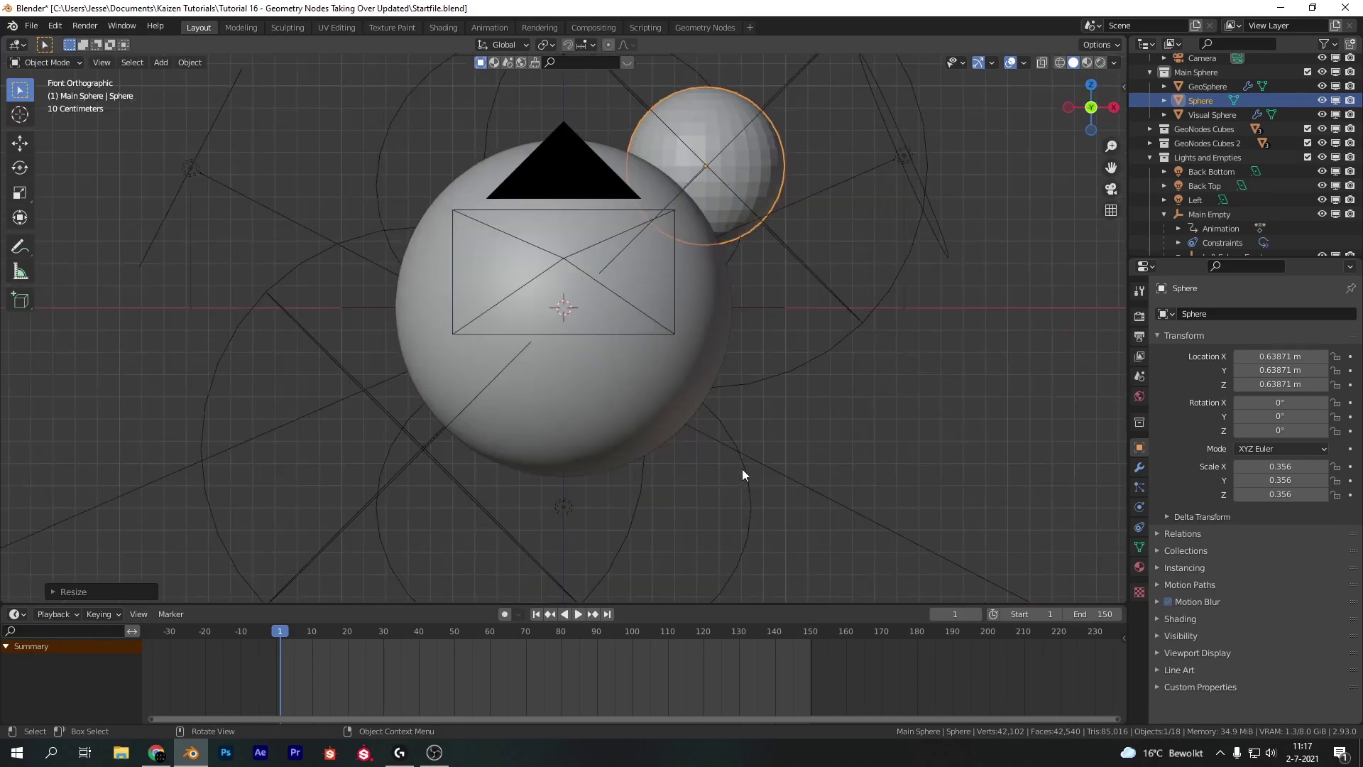
{"action": "scroll", "coordinate": [778, 328], "scroll_direction": "down", "scroll_amount": 3}
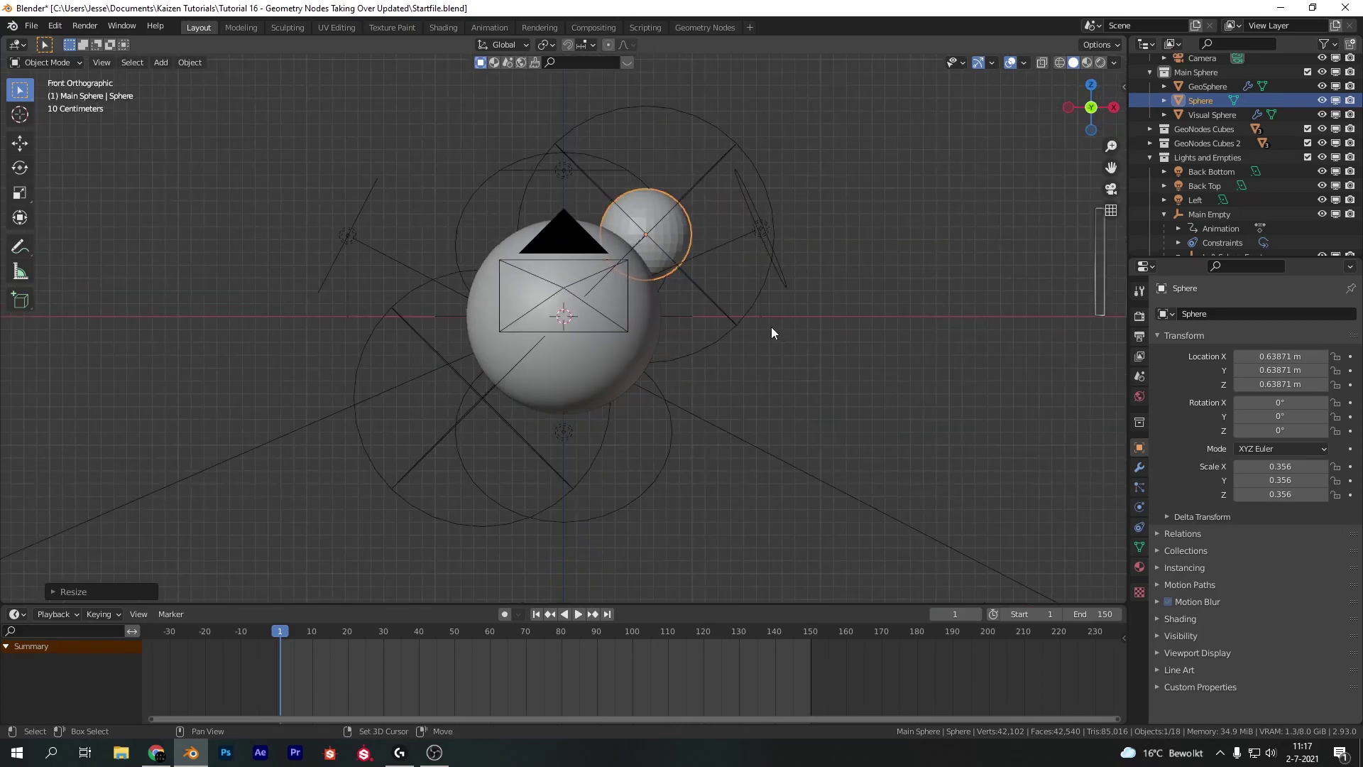
{"action": "key", "text": "shift+d"}
{"action": "key", "text": "Escape"}
Step: Set the duplicate sphere's X, Y and Z location to -0.63871 m
{"action": "left_click", "coordinate": [1267, 355]}
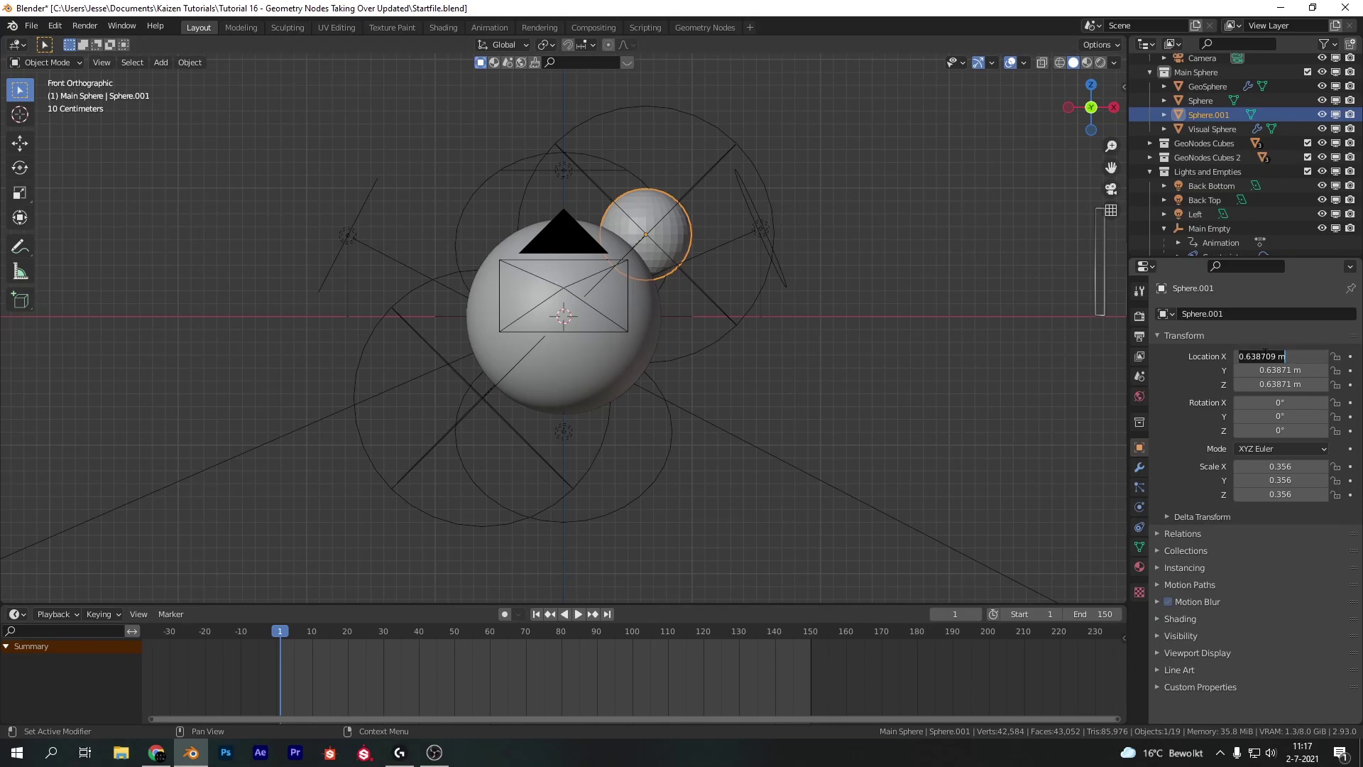
{"action": "key", "text": "Home"}
{"action": "key", "text": "Escape"}
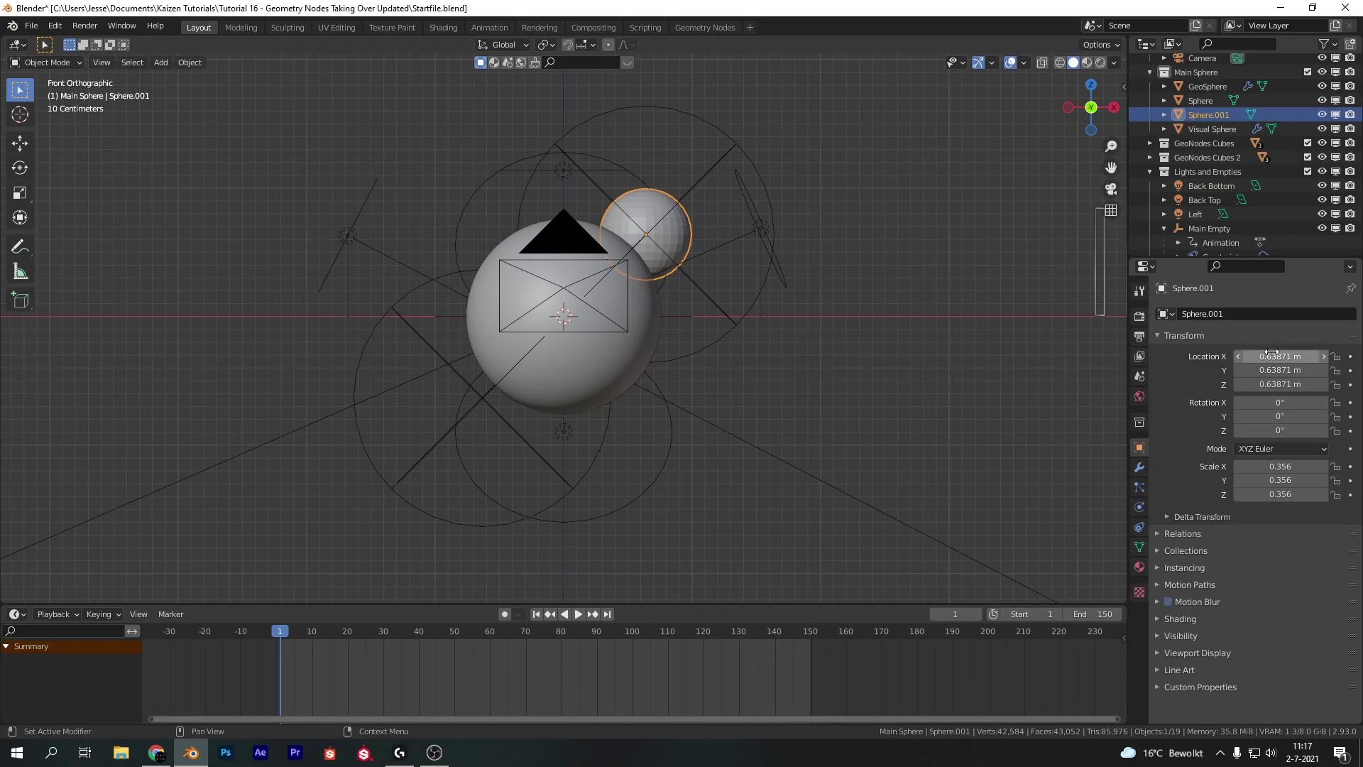
{"action": "left_click_drag", "start_coordinate": [1267, 356], "coordinate": [1271, 384]}
{"action": "key", "text": "Home"}
{"action": "type", "text": "-"}
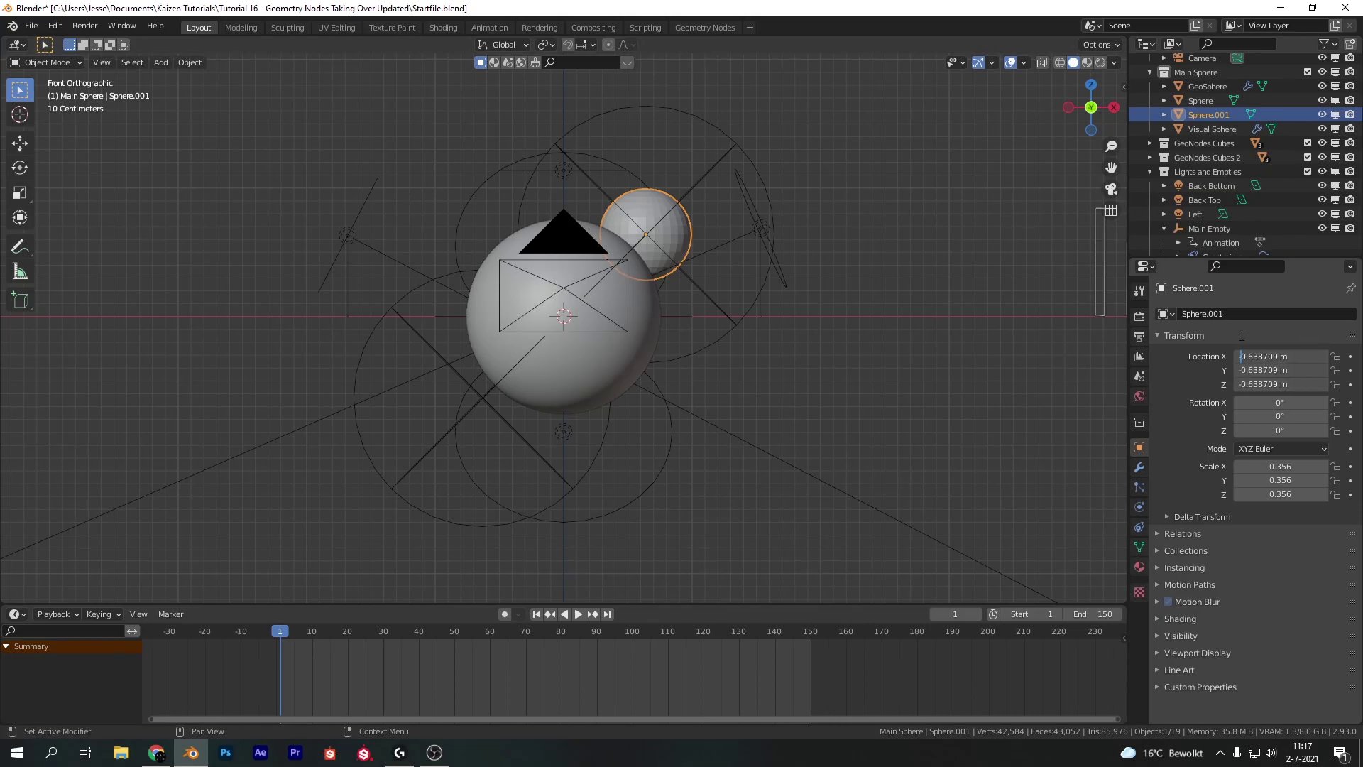
{"action": "key", "text": "Return"}
Step: Delete the Left Sphere Empty and the Right Sphere Empty
{"action": "middle_click_drag", "start_coordinate": [665, 412], "coordinate": [740, 220]}
{"action": "key", "text": "KP_0"}
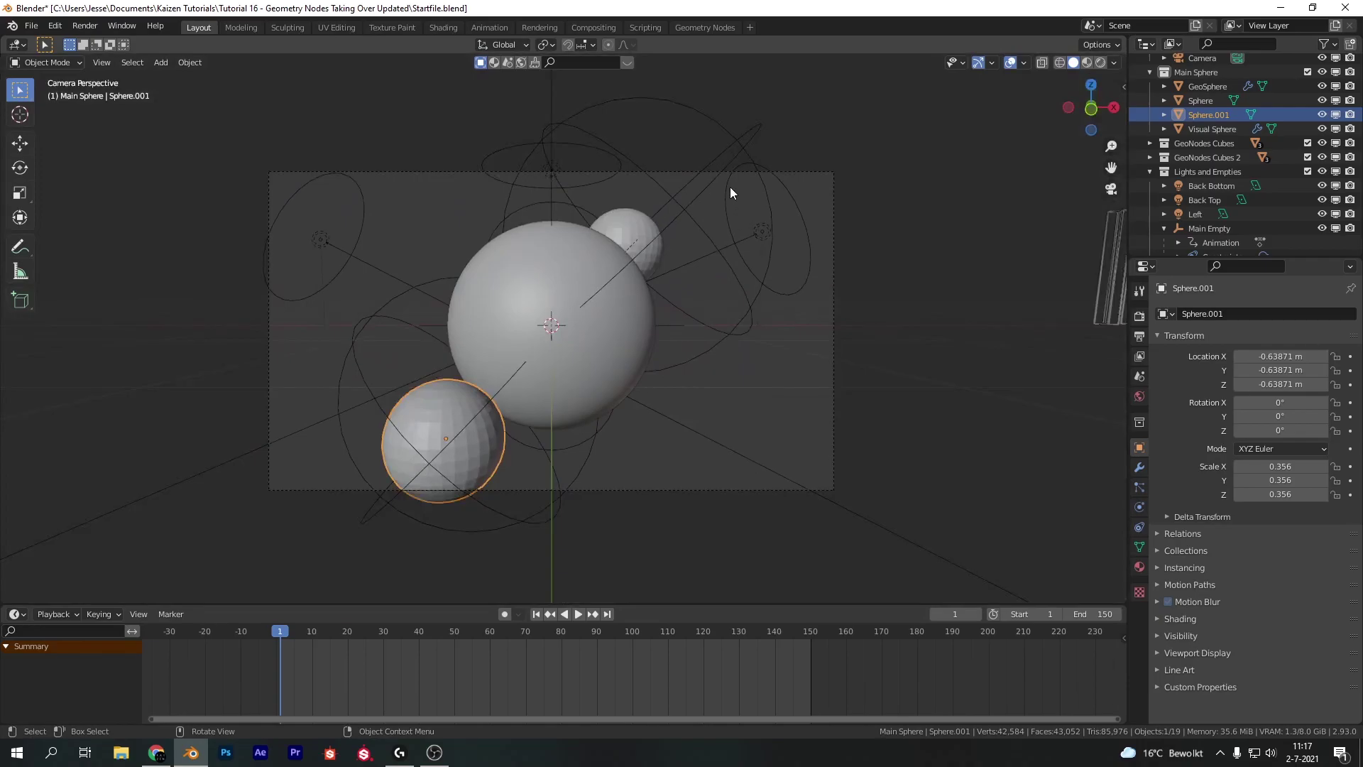
{"action": "left_click", "coordinate": [690, 205]}
{"action": "key", "text": "x"}
{"action": "left_click", "coordinate": [690, 202]}
{"action": "left_click", "coordinate": [393, 321]}
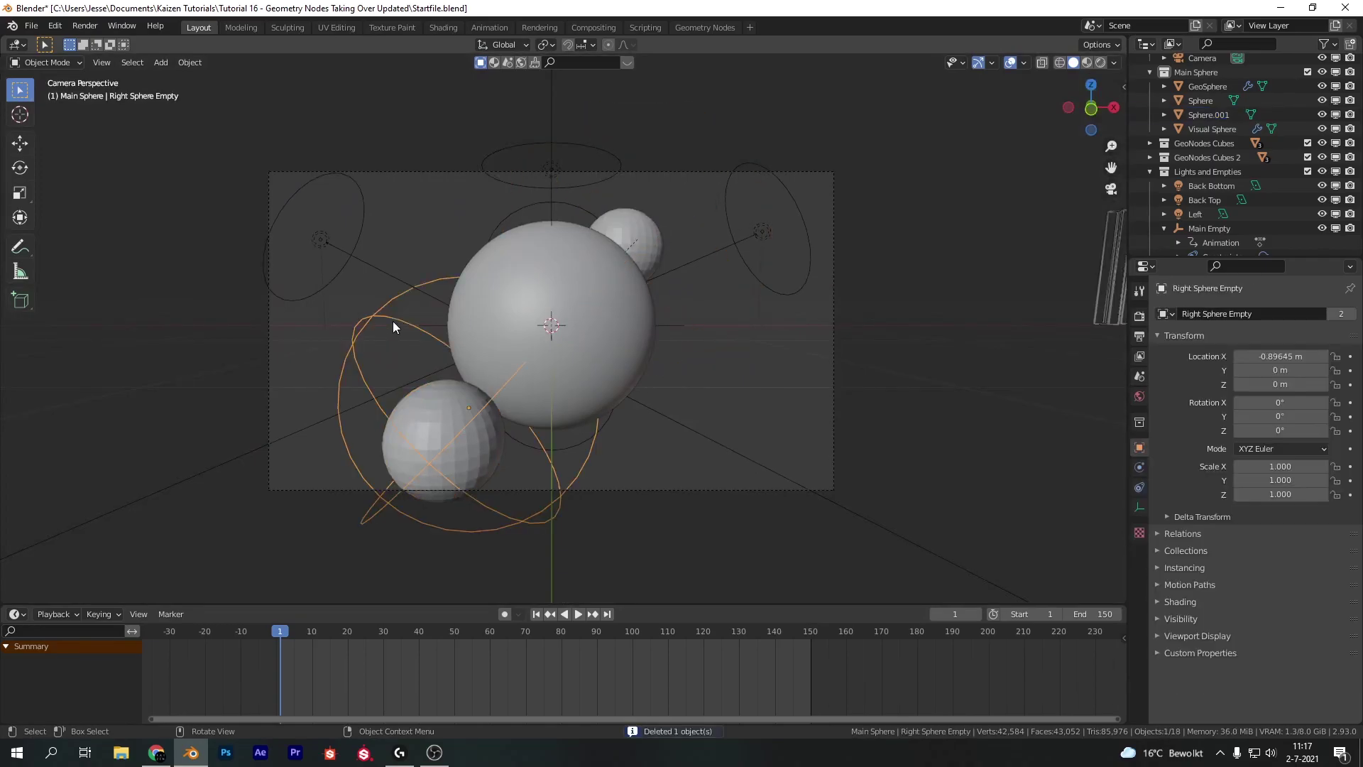
{"action": "key", "text": "x"}
{"action": "left_click", "coordinate": [393, 321]}
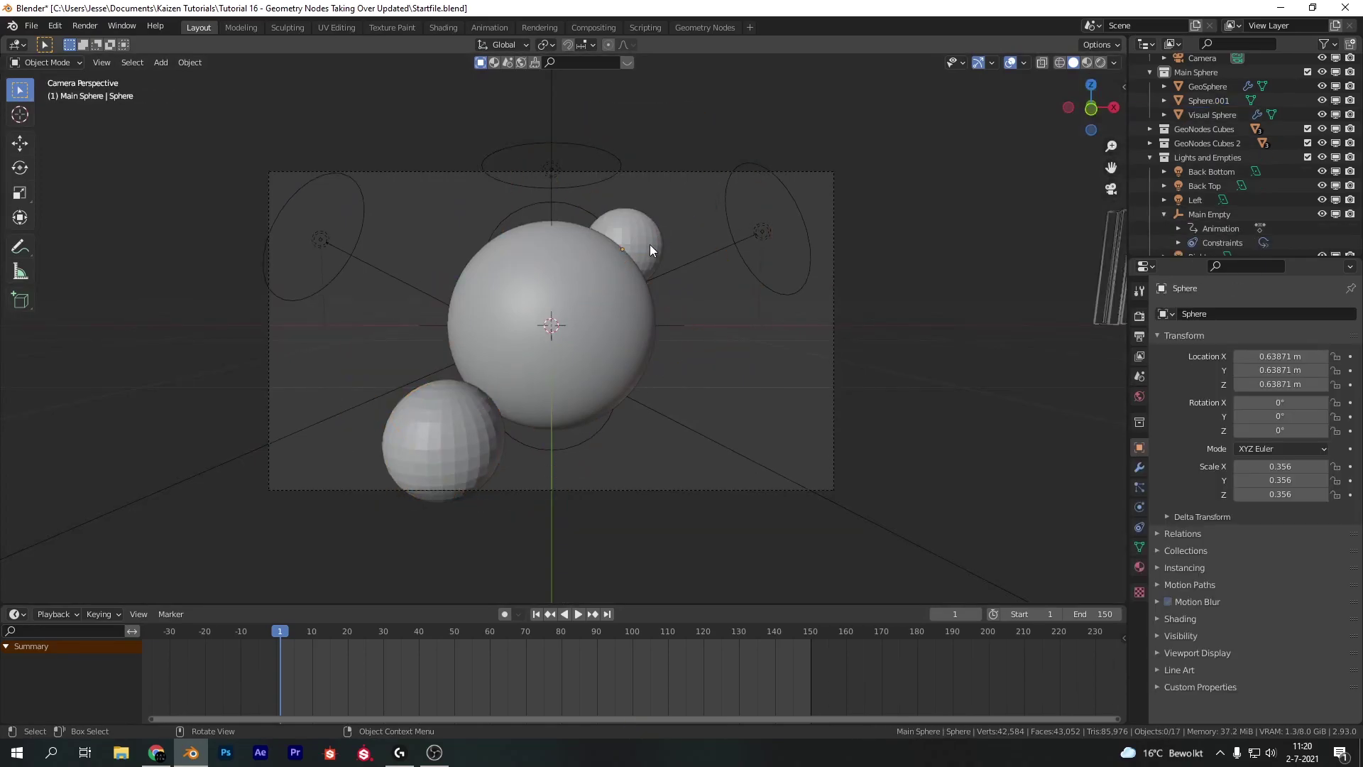
Step: Parent the upper small sphere to Main Empty
{"action": "scroll", "coordinate": [1220, 217], "scroll_direction": "down", "scroll_amount": 3}
{"action": "left_click", "coordinate": [1207, 171], "text": "ctrl"}
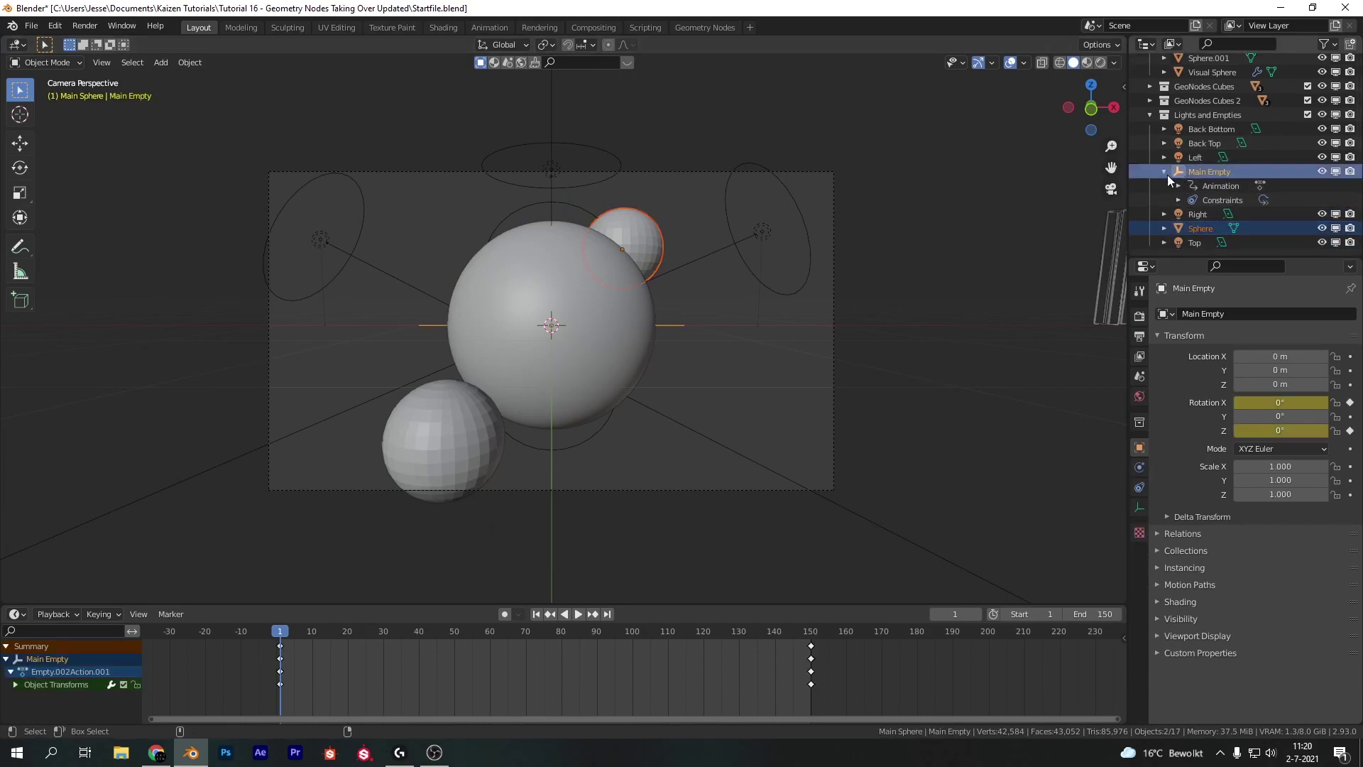
{"action": "key", "text": "ctrl+p"}
{"action": "left_click", "coordinate": [608, 304]}
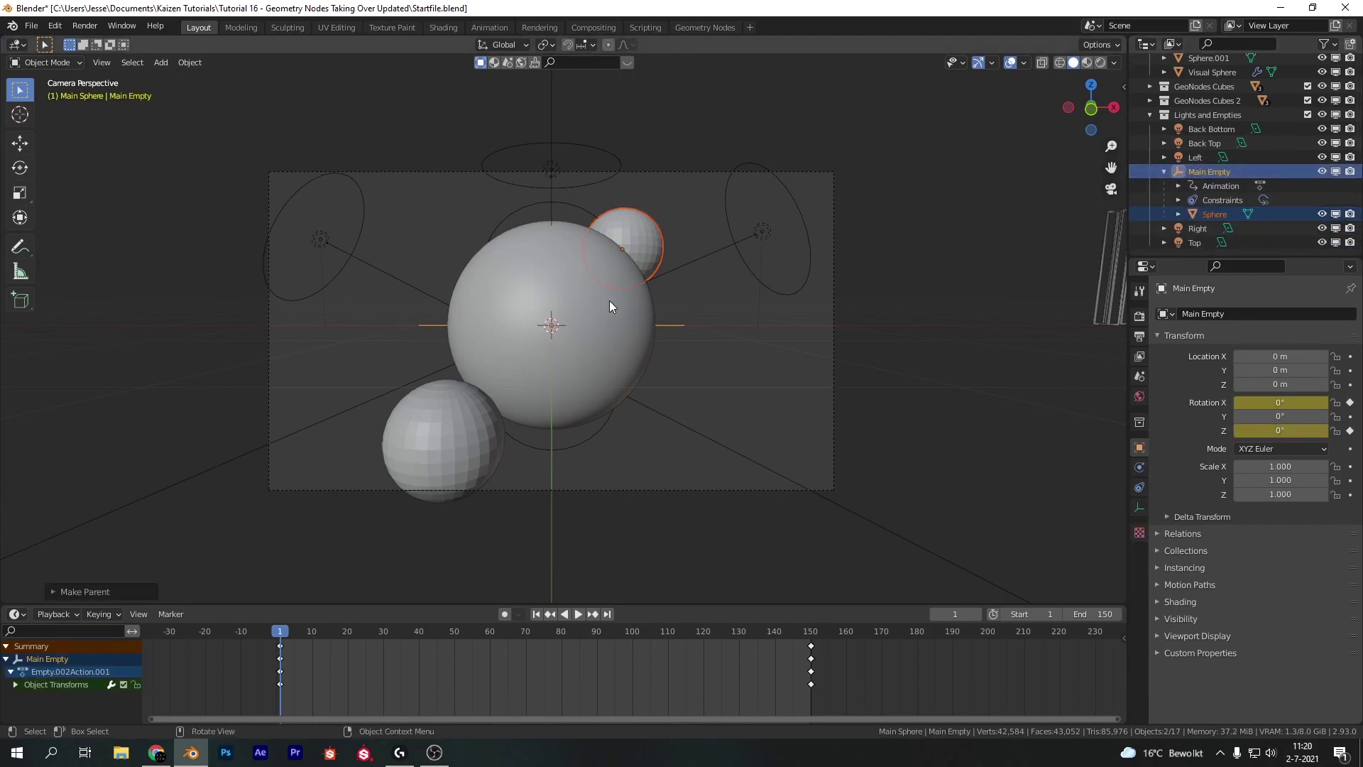
Step: Play the animation to check the parented sphere's movement, and return to frame 1
{"action": "left_click", "coordinate": [740, 354]}
{"action": "key", "text": "space"}
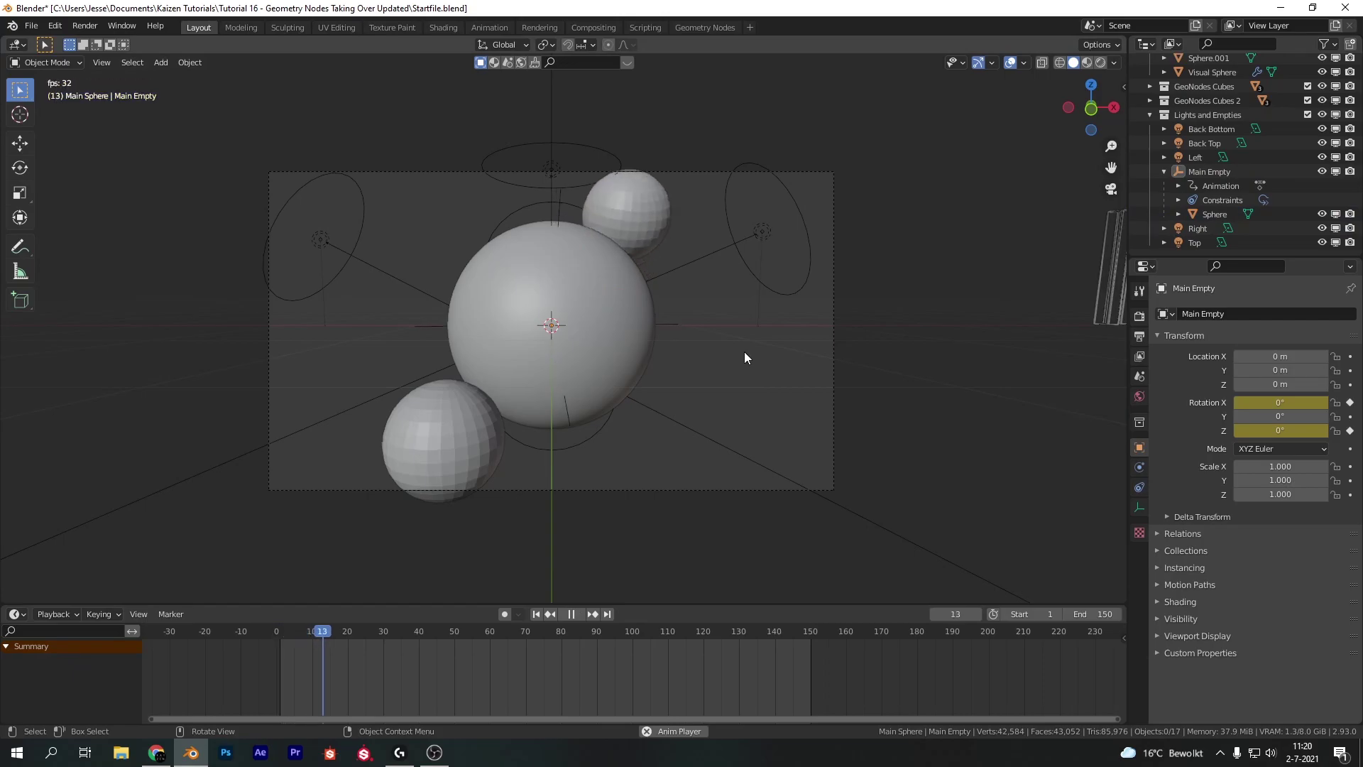
{"action": "key", "text": "space"}
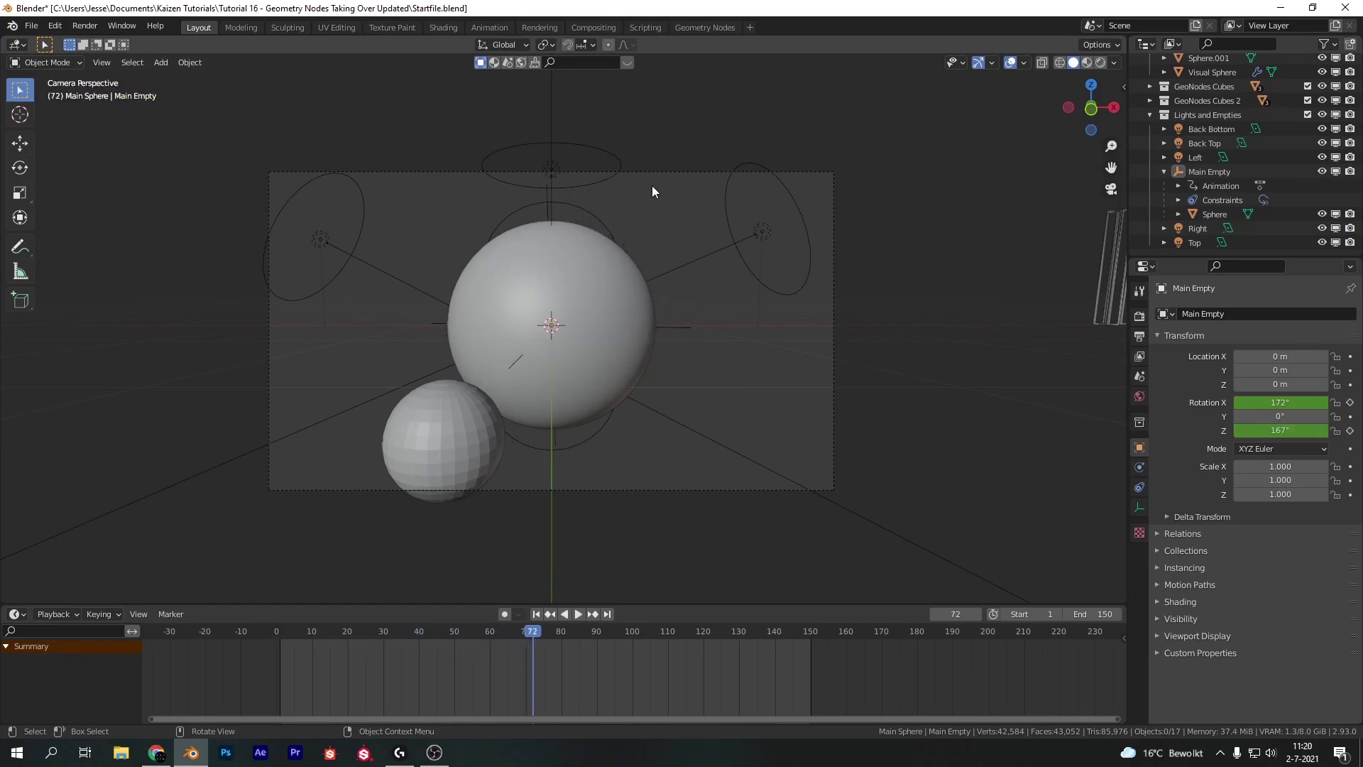
{"action": "left_click", "coordinate": [537, 614]}
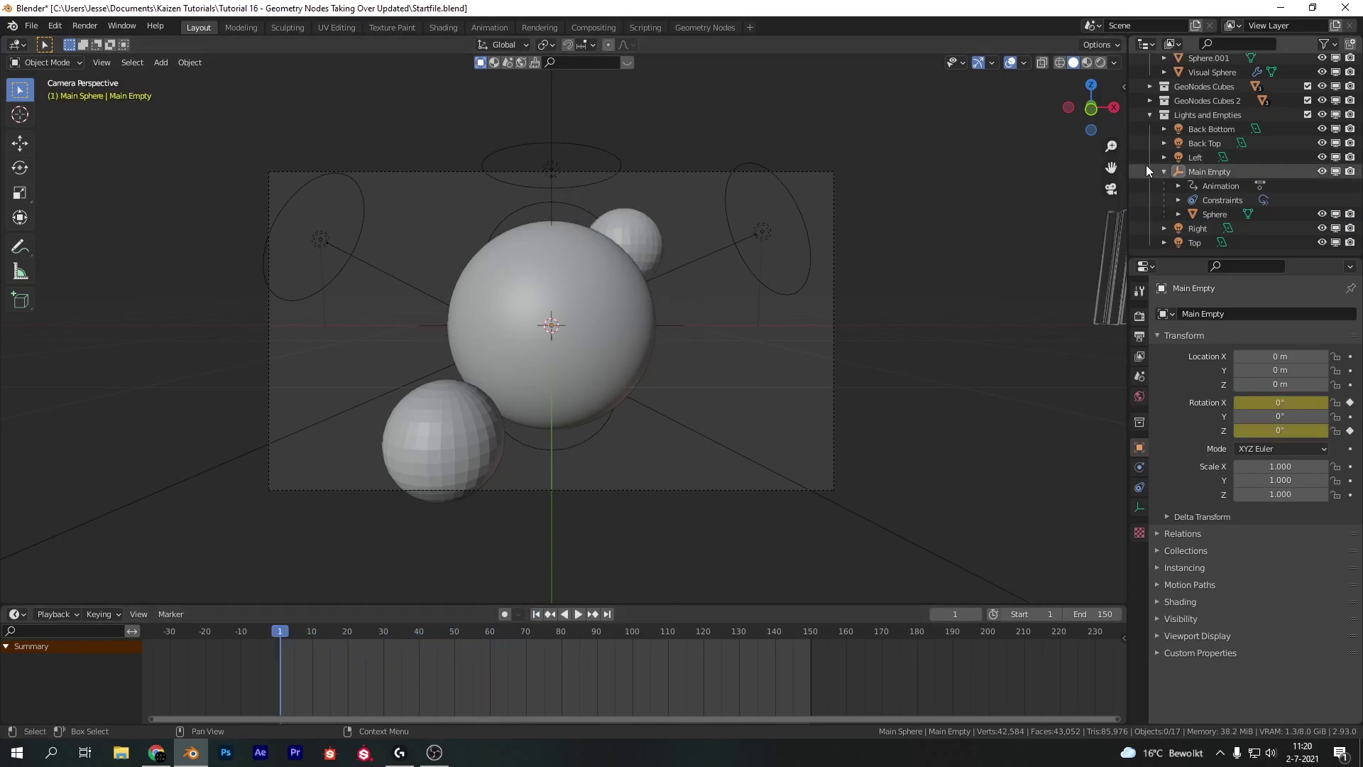
Step: Move Main Empty together with its child sphere into a new collection named Empty Sphere 1
{"action": "left_click", "coordinate": [1169, 173]}
{"action": "left_click", "coordinate": [1196, 213]}
{"action": "key", "text": "m"}
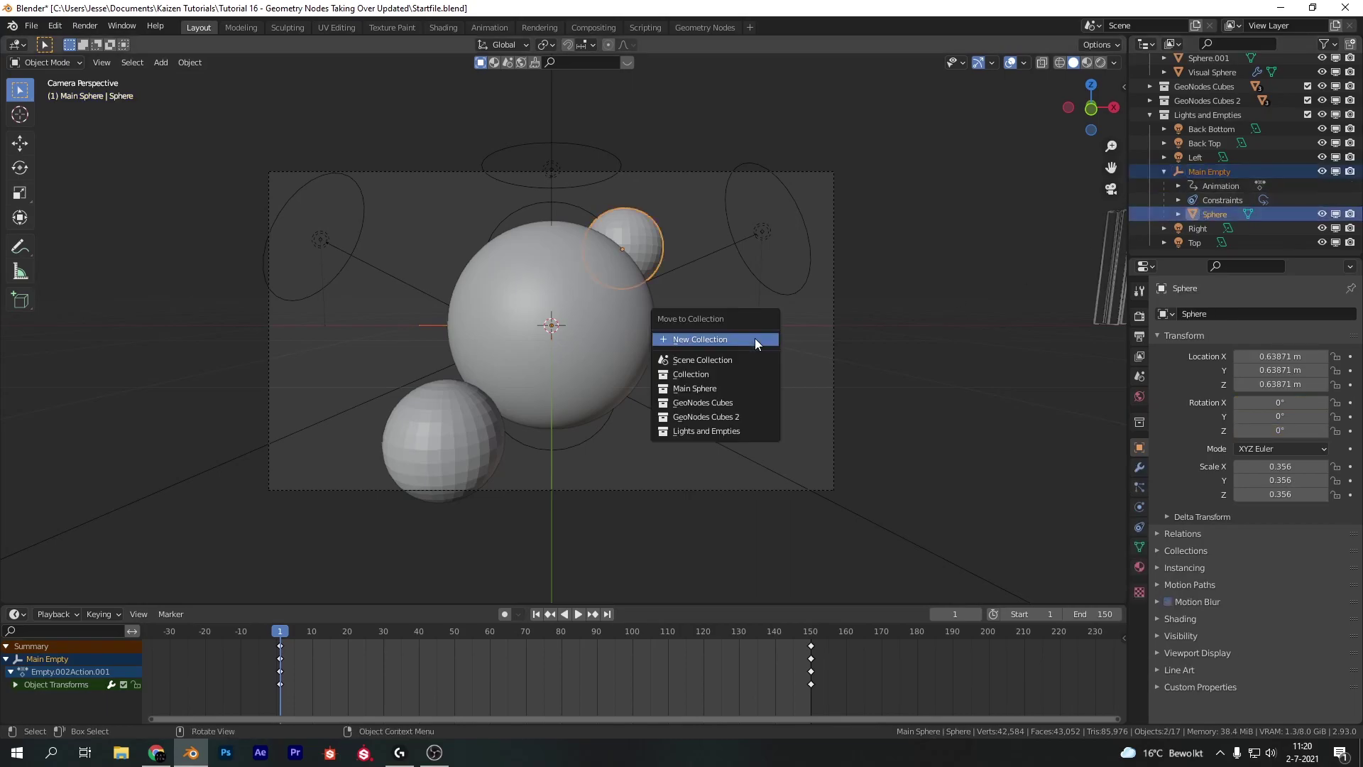
{"action": "left_click", "coordinate": [755, 338]}
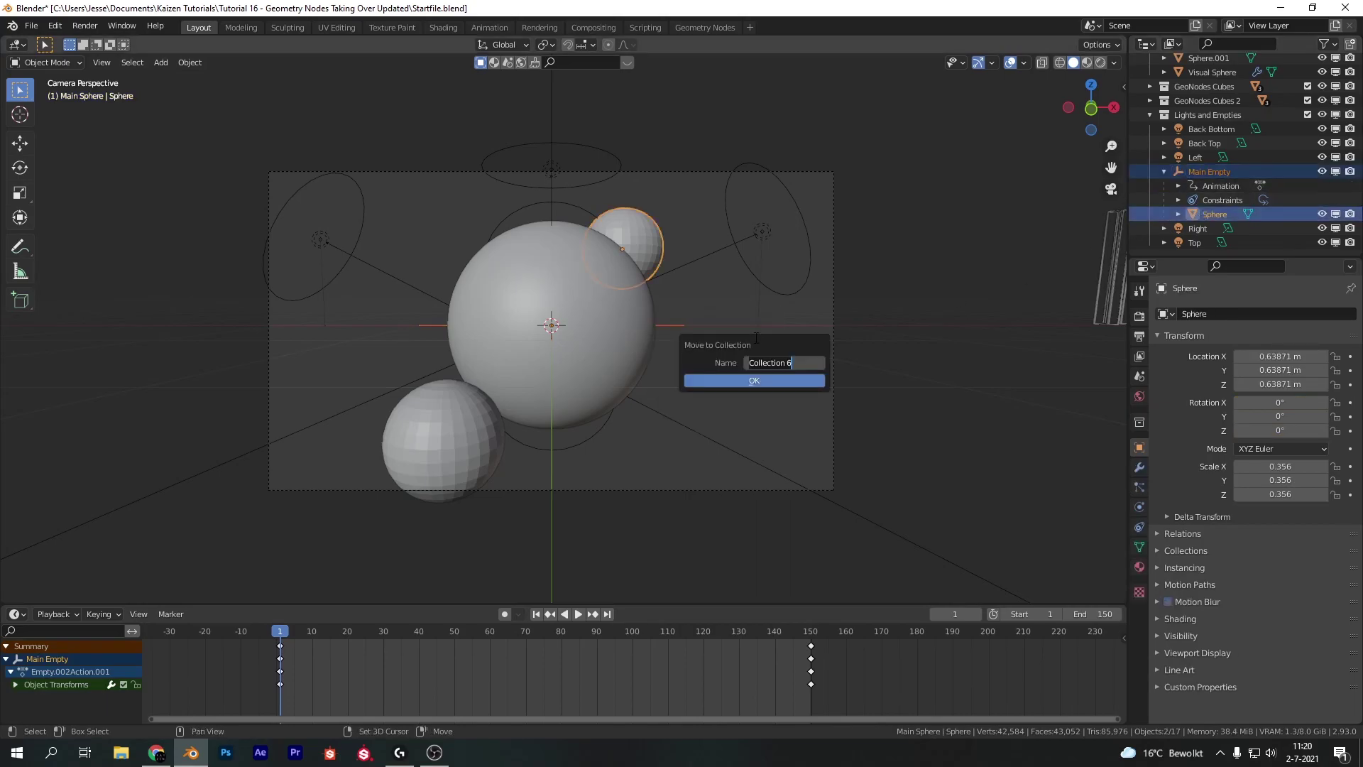
{"action": "key", "text": "BackSpace"}
{"action": "type", "text": "Empty Sphere 1"}
{"action": "key", "text": "Return"}
{"action": "key", "text": "Return"}
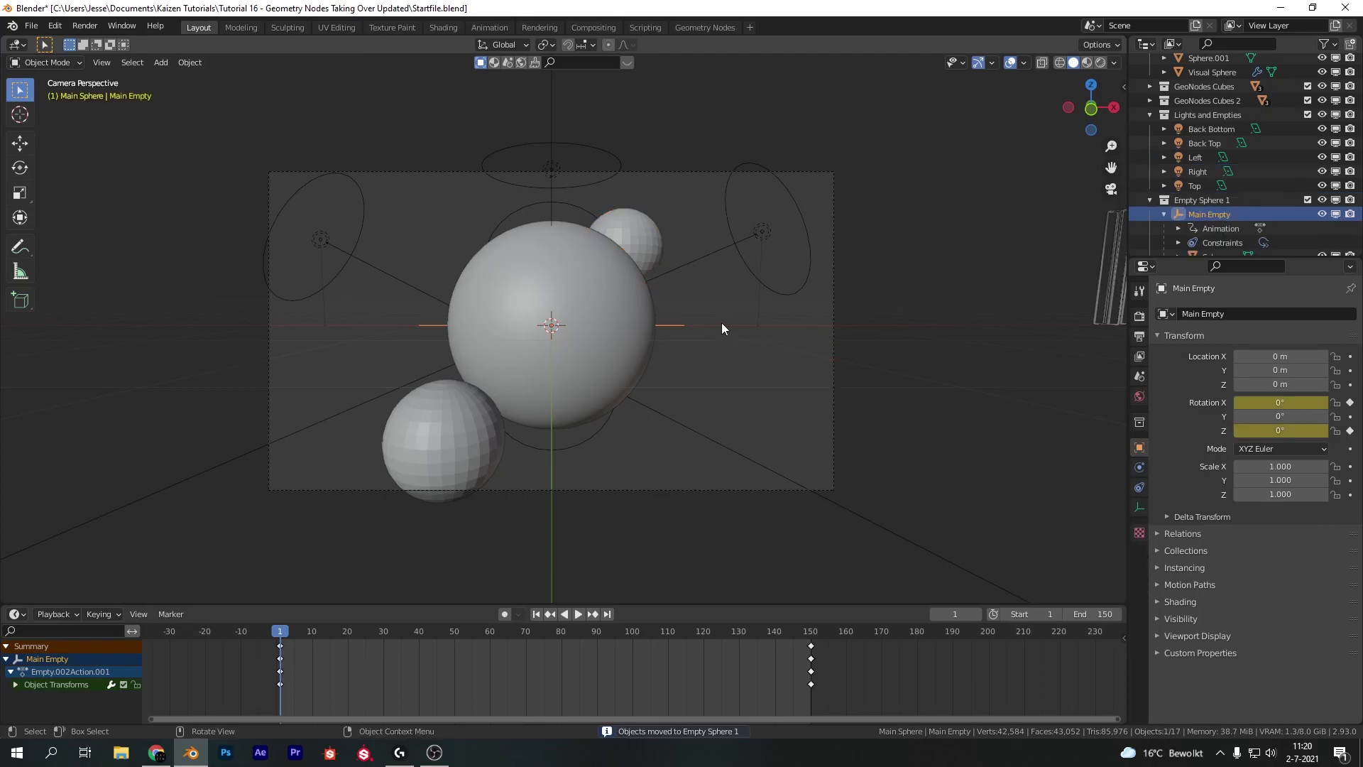
Step: Duplicate Main Empty in place, and move the copy and Sphere.001 into the Lights and Empties collection
{"action": "key", "text": "shift+d"}
{"action": "right_click", "coordinate": [823, 282]}
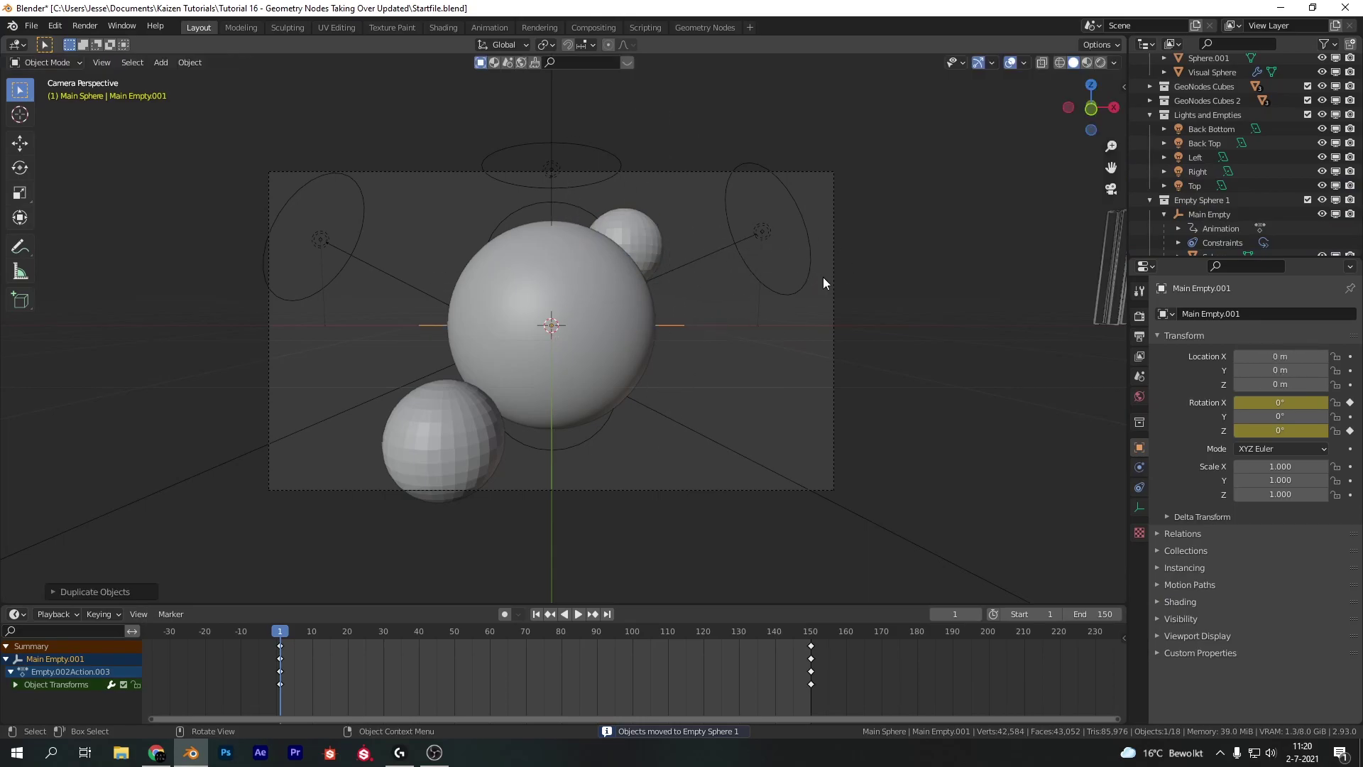
{"action": "scroll", "coordinate": [1263, 221], "scroll_direction": "down", "scroll_amount": 2}
{"action": "left_click_drag", "start_coordinate": [1181, 242], "coordinate": [1188, 171]}
{"action": "scroll", "coordinate": [1181, 97], "scroll_direction": "up", "scroll_amount": 3}
{"action": "scroll", "coordinate": [1198, 198], "scroll_direction": "down", "scroll_amount": 3}
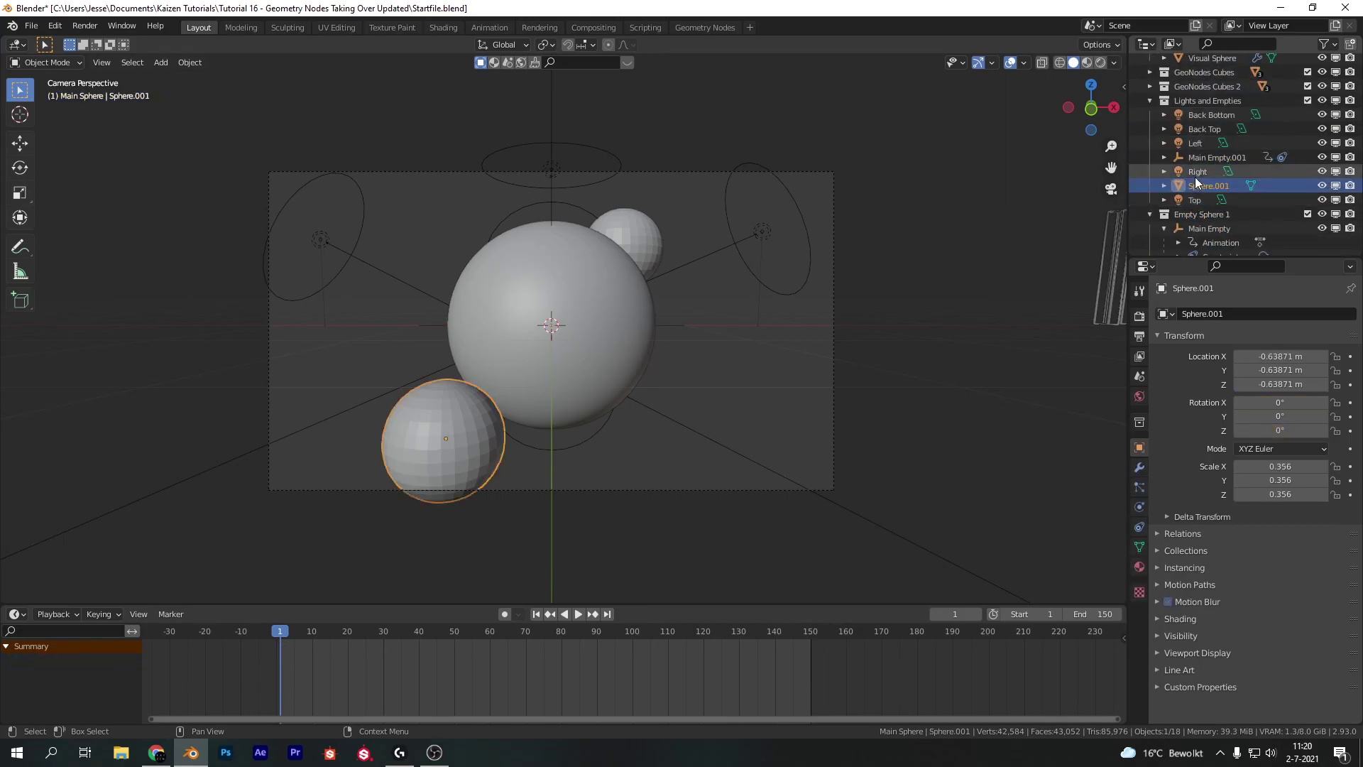
Step: Try to parent Main Empty.001 to the lower small sphere, and undo the parenting
{"action": "left_click", "coordinate": [1184, 157]}
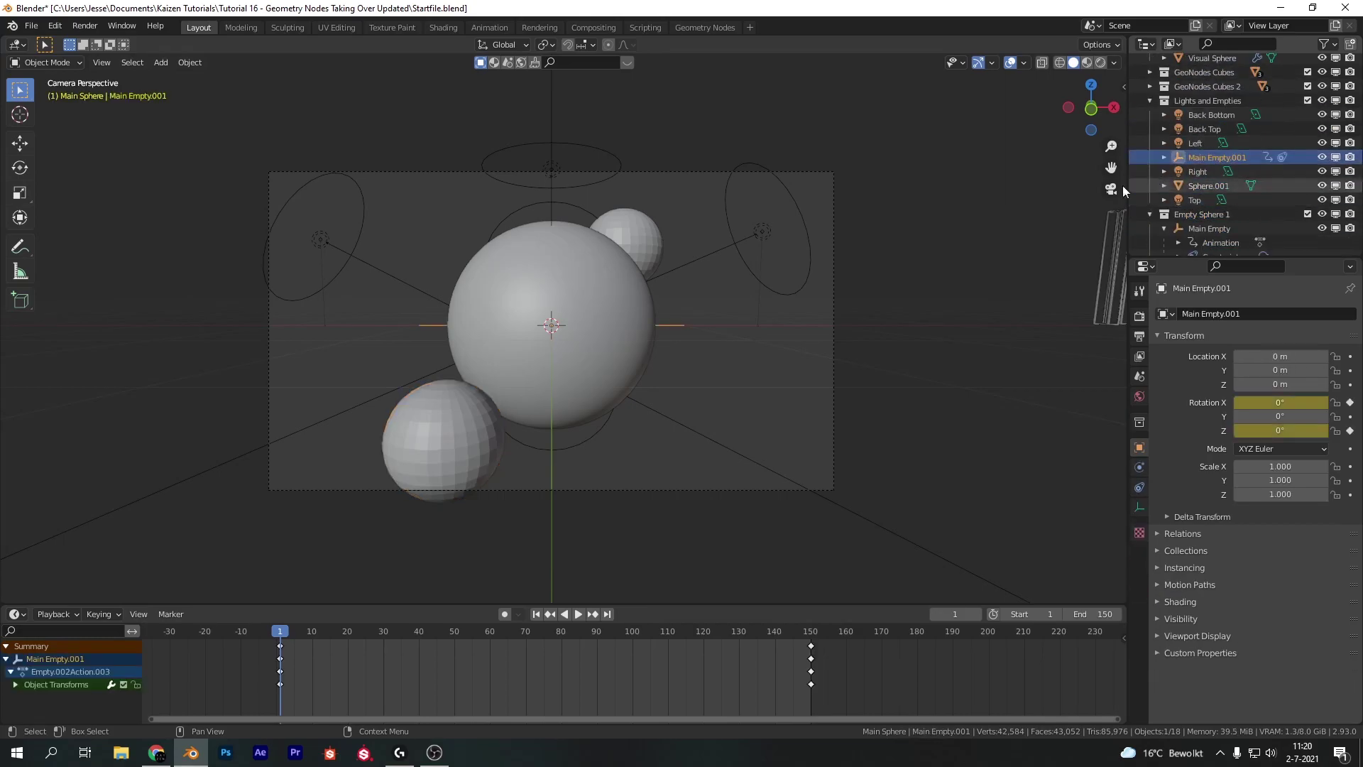
{"action": "left_click", "coordinate": [464, 454]}
{"action": "left_click", "coordinate": [1203, 158]}
{"action": "left_click", "coordinate": [1186, 185], "text": "ctrl"}
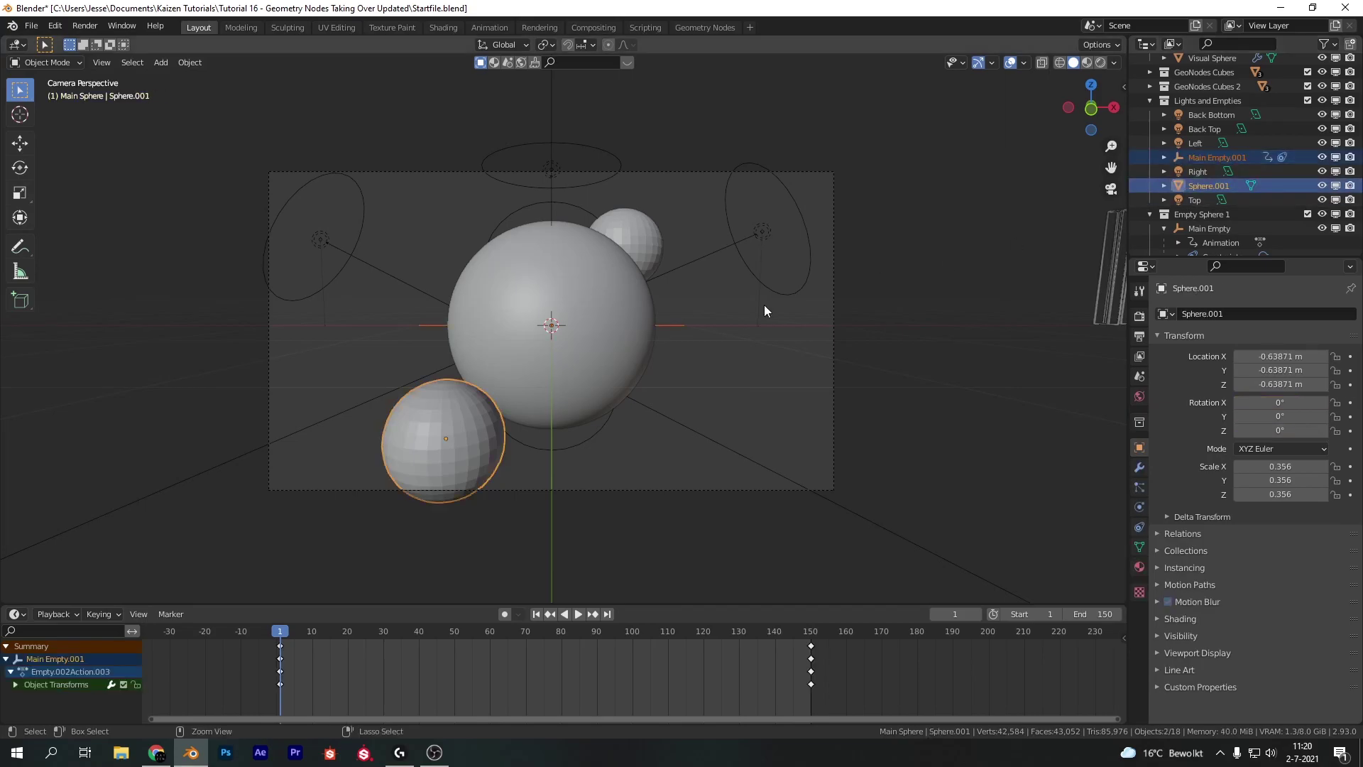
{"action": "key", "text": "ctrl+p"}
{"action": "left_click", "coordinate": [667, 329]}
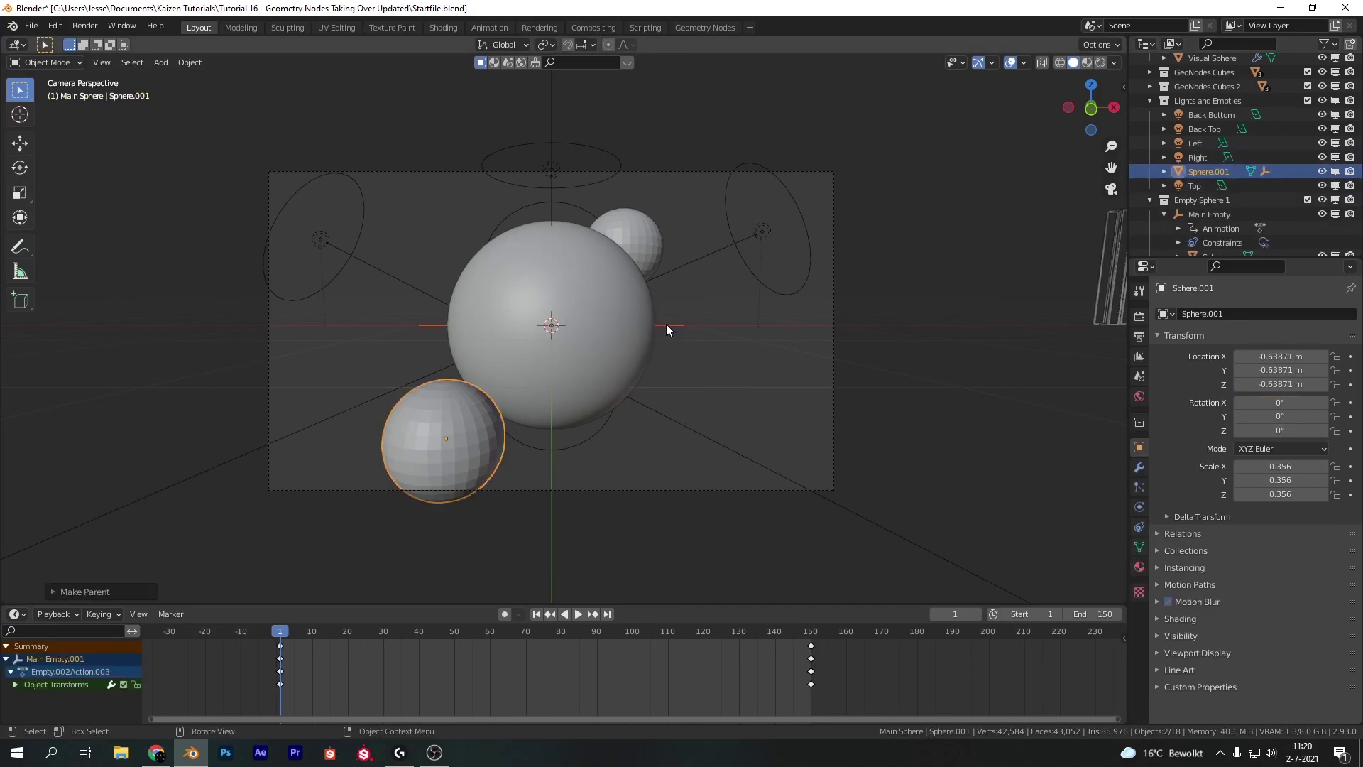
{"action": "key", "text": "ctrl+z"}
{"action": "left_click", "coordinate": [815, 316]}
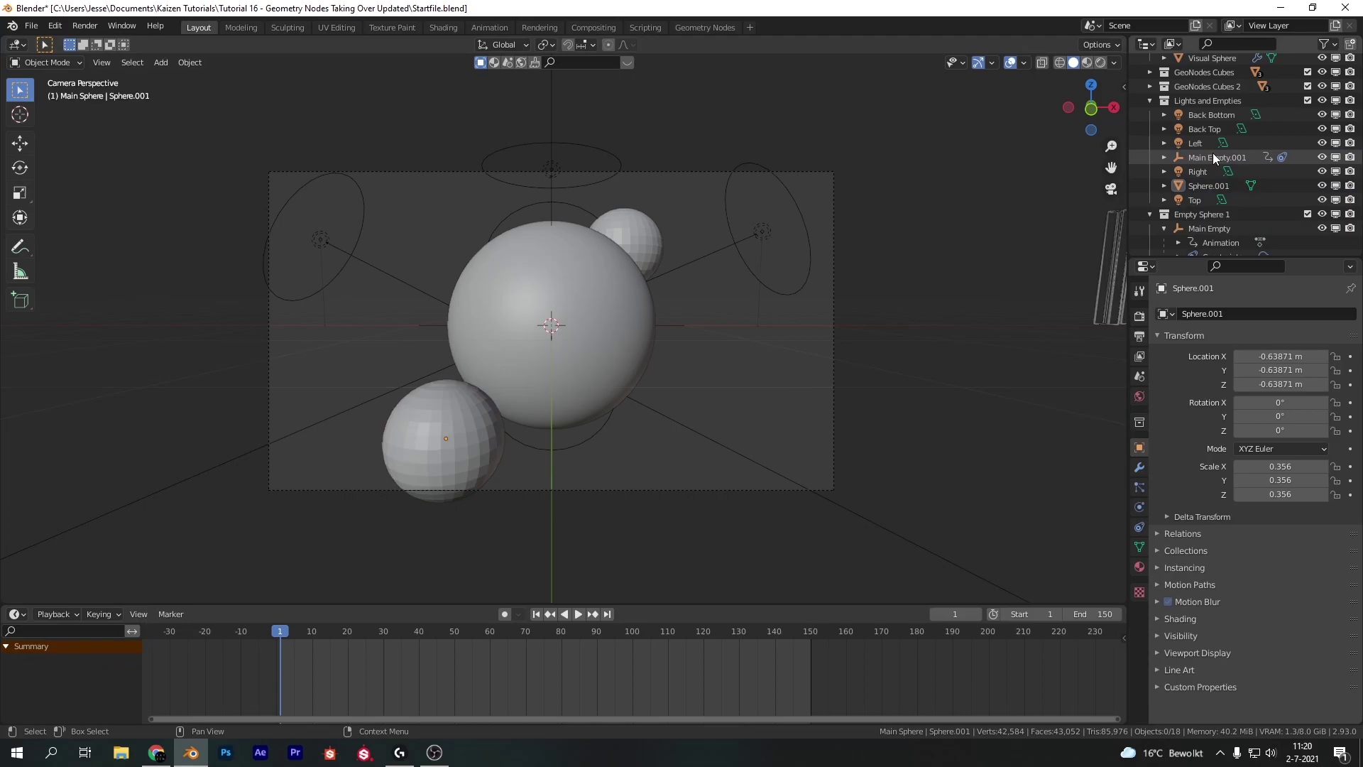
Step: Parent the lower small sphere to Main Empty.001 as Object, and play the animation to check its movement
{"action": "left_click", "coordinate": [1192, 186]}
{"action": "left_click", "coordinate": [1215, 158], "text": "ctrl"}
{"action": "key", "text": "ctrl+p"}
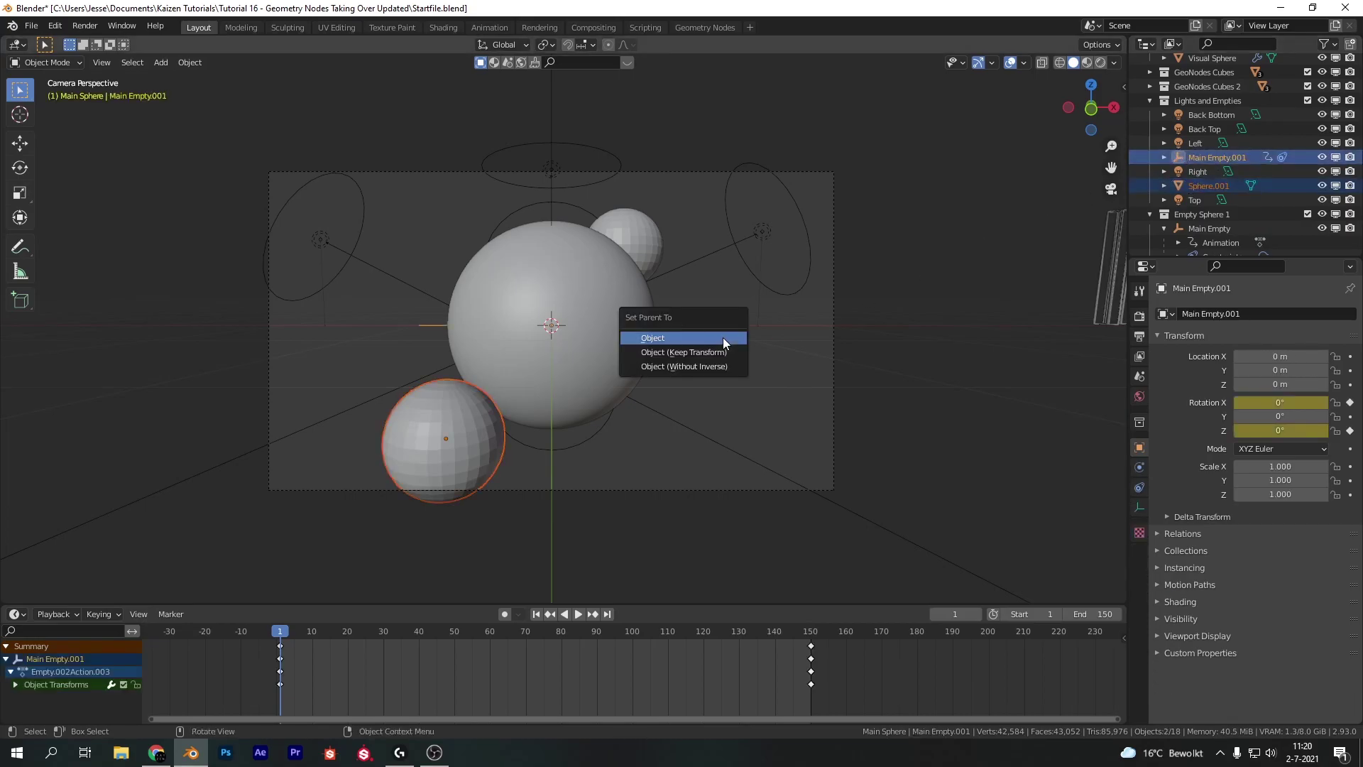
{"action": "left_click", "coordinate": [723, 339]}
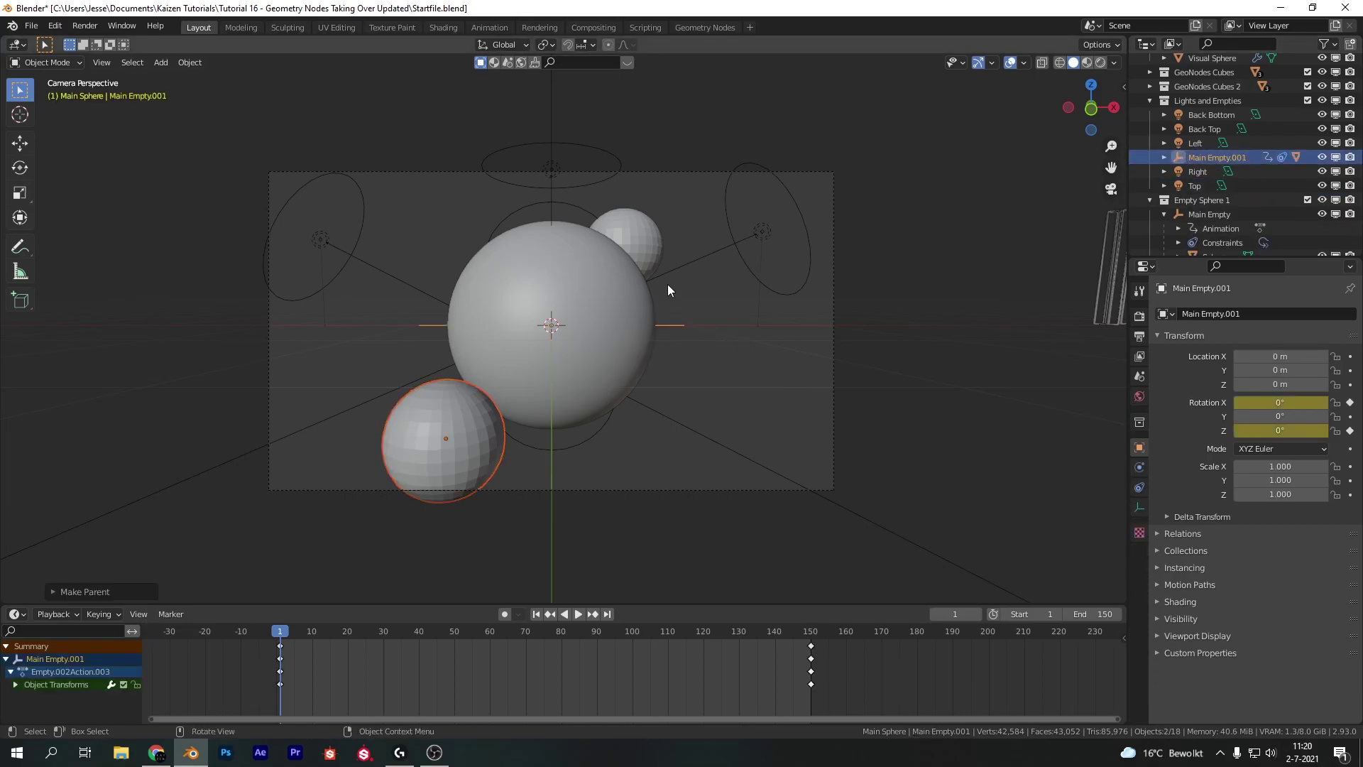
{"action": "key", "text": "space"}
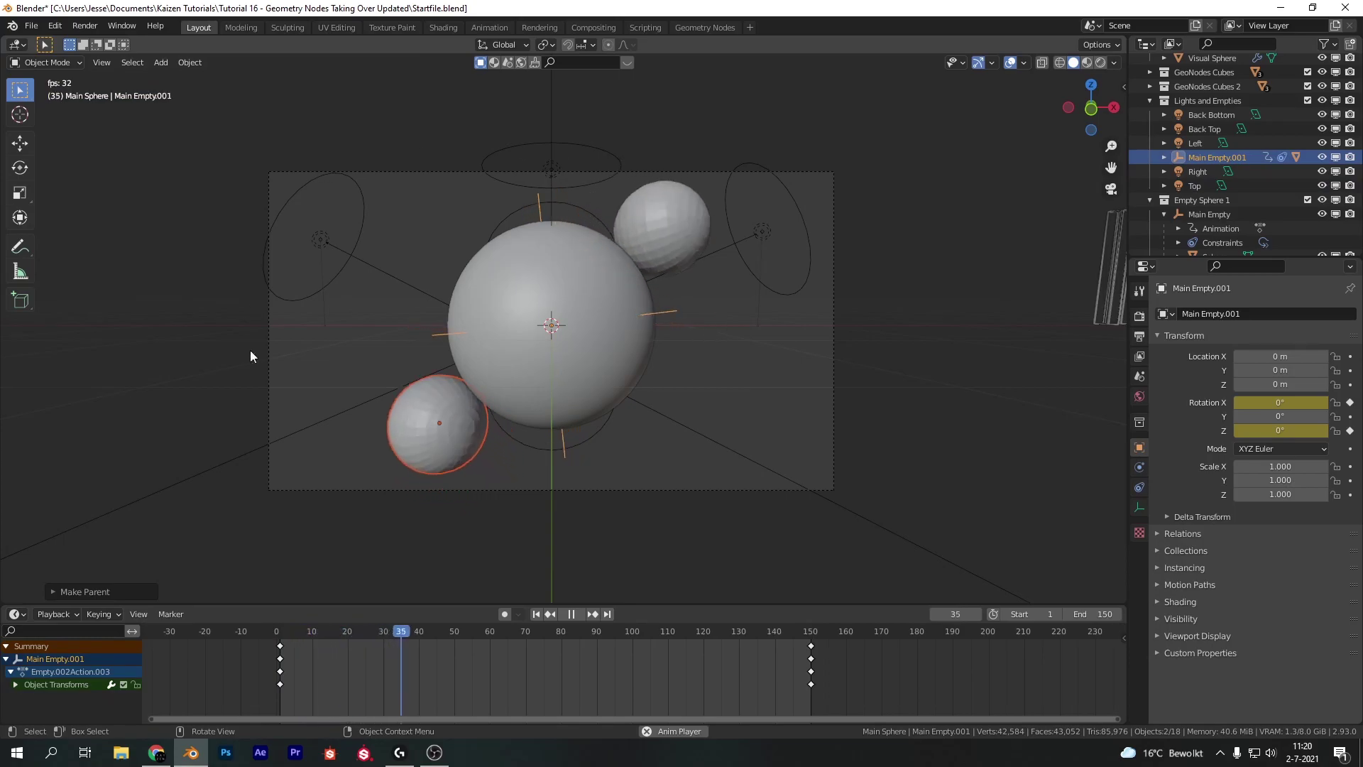
{"action": "key", "text": "Escape"}
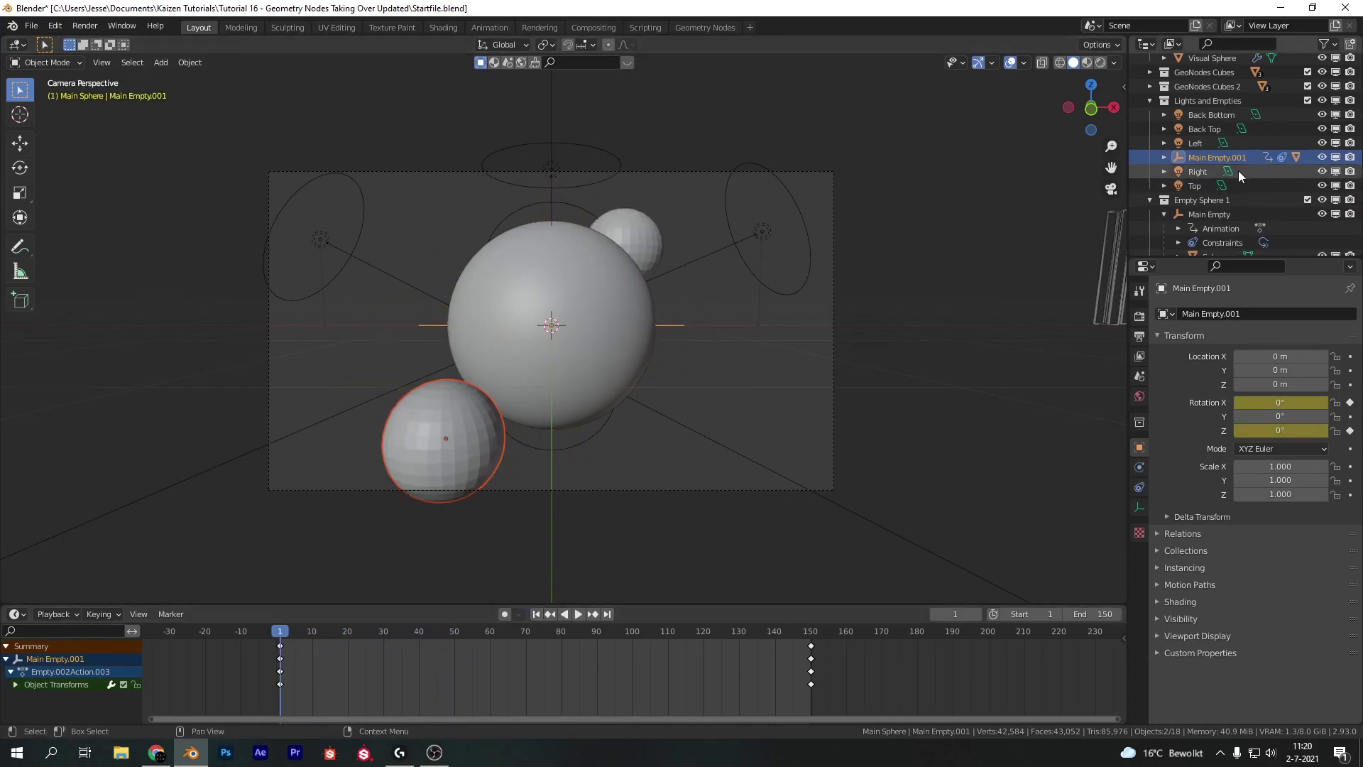
Step: Move Main Empty.001 together with its child sphere into a new collection named Empty Sphere 2
{"action": "scroll", "coordinate": [1233, 176], "scroll_direction": "down", "scroll_amount": 1}
{"action": "left_click", "coordinate": [1182, 142]}
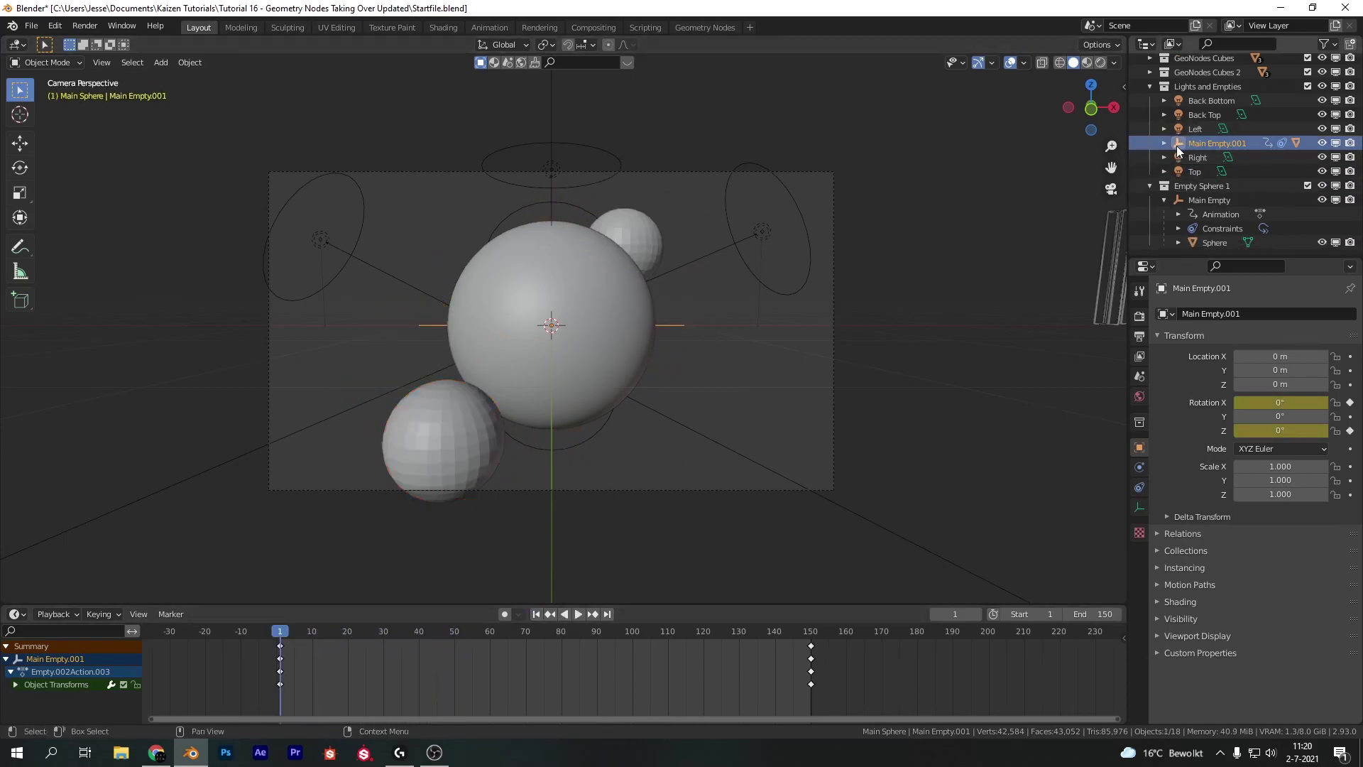
{"action": "left_click", "coordinate": [1164, 143]}
{"action": "left_click", "coordinate": [1207, 186]}
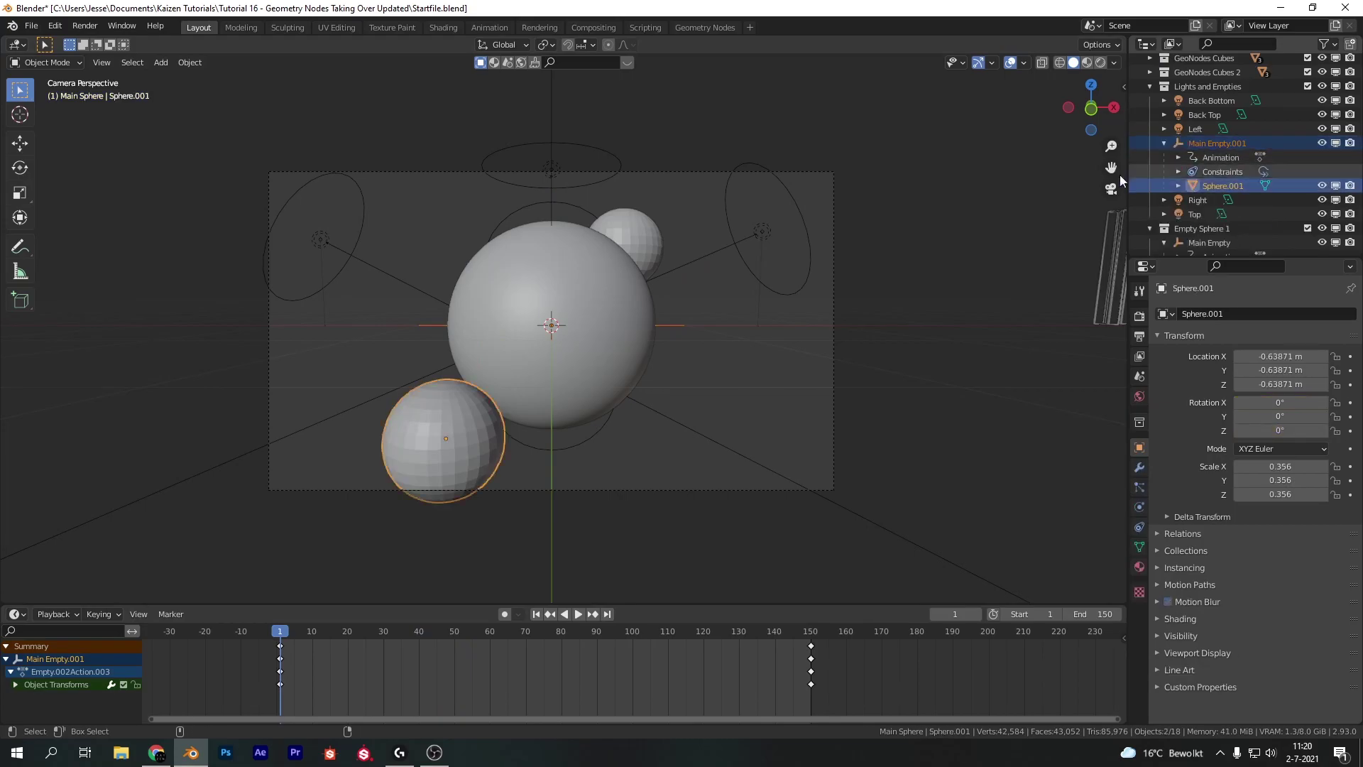
{"action": "key", "text": "m"}
{"action": "left_click", "coordinate": [816, 219]}
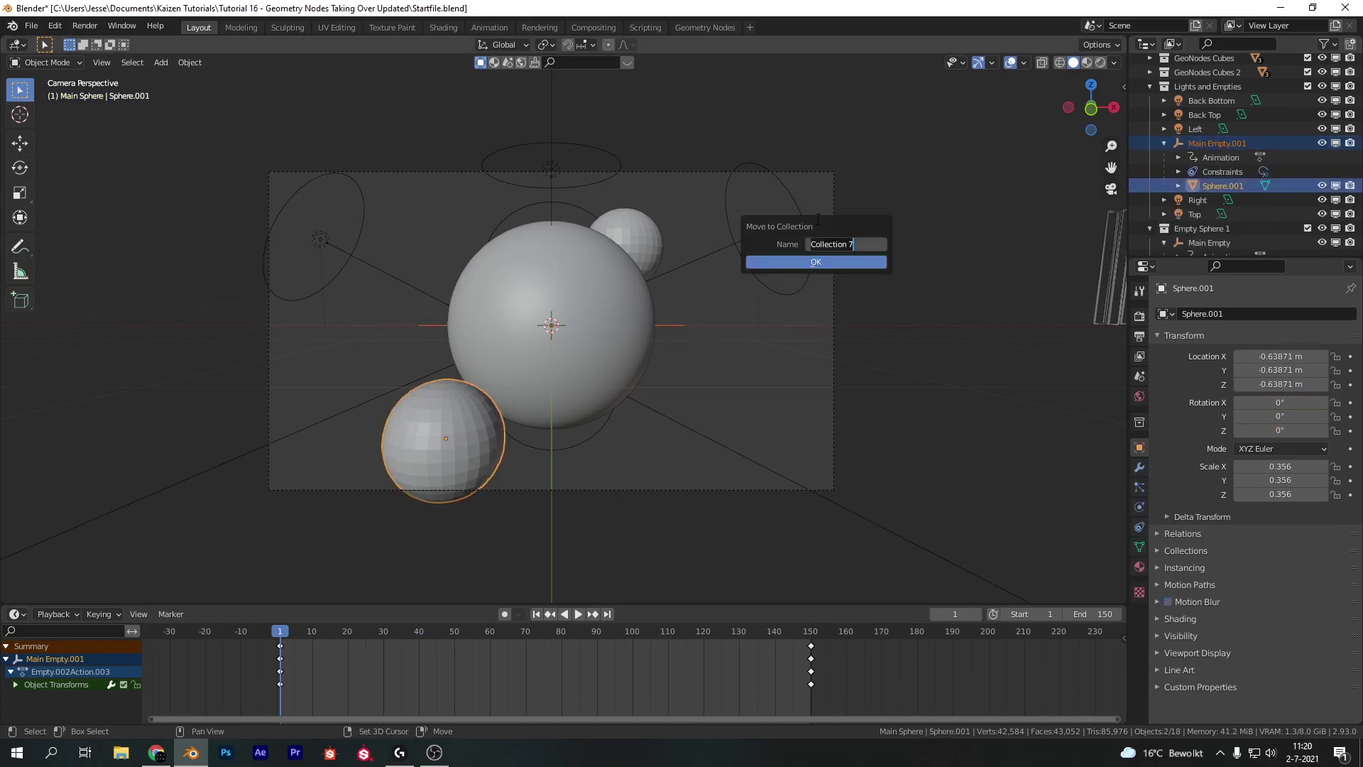
{"action": "type", "text": "Empty Sphere"}
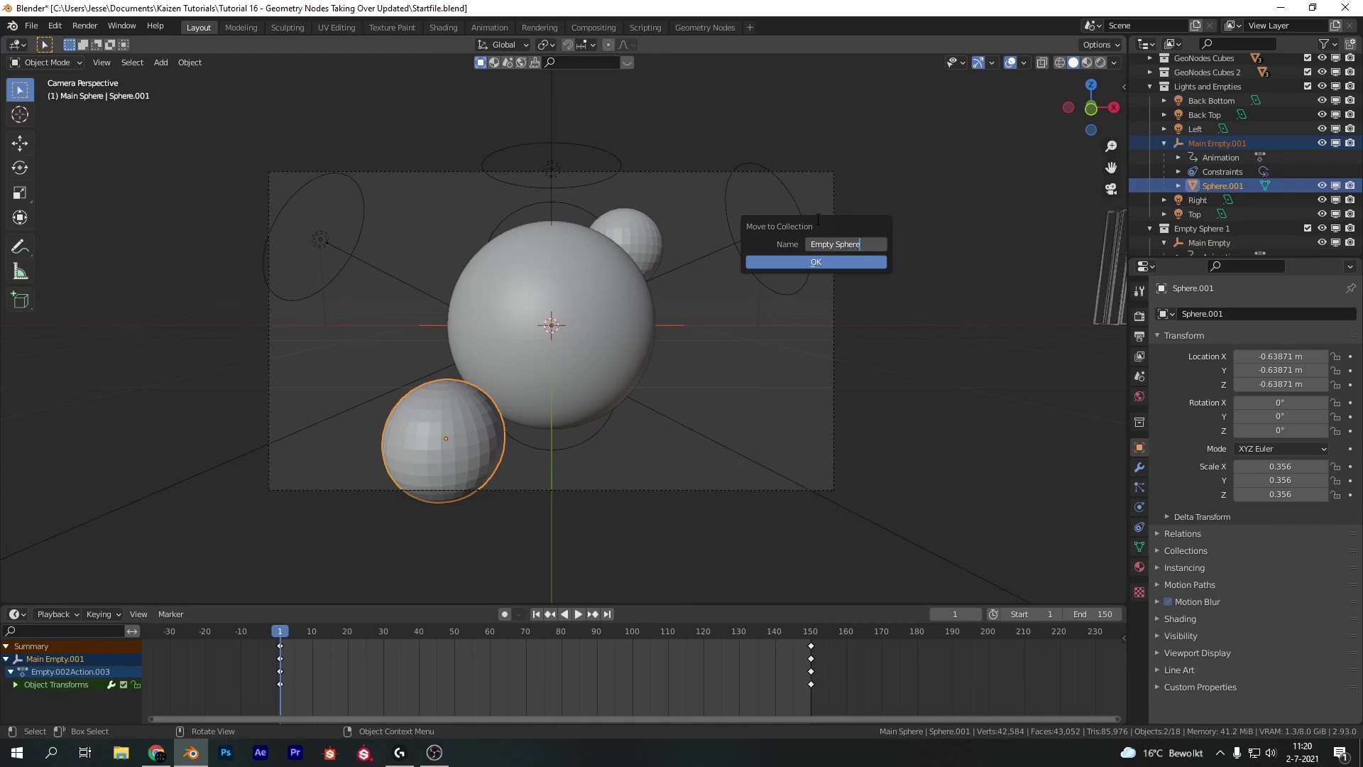
{"action": "type", "text": " 23"}
{"action": "key", "text": "BackSpace"}
{"action": "left_click", "coordinate": [817, 262]}
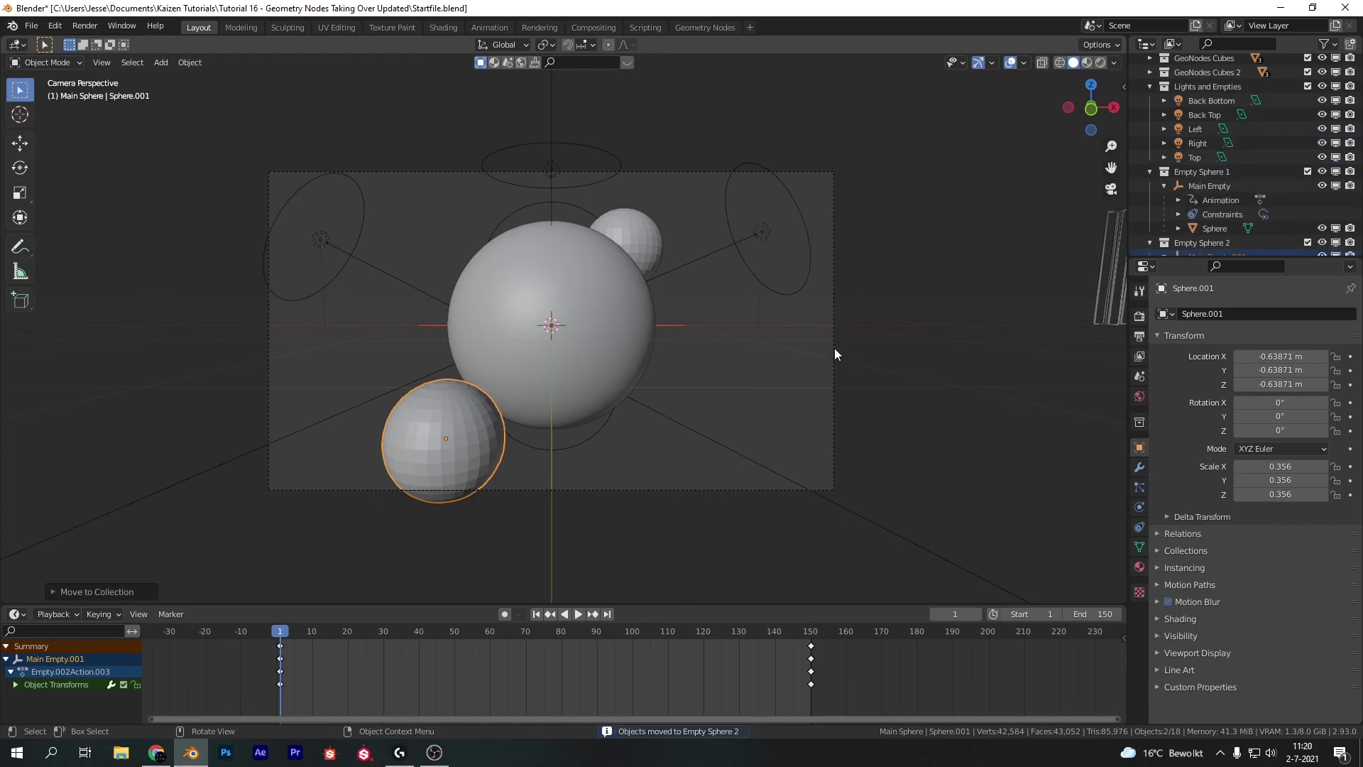
Step: Enable Dynamic Paint physics on the large GeoSphere and add a canvas to it
{"action": "left_click", "coordinate": [1138, 507]}
{"action": "left_click", "coordinate": [1216, 362]}
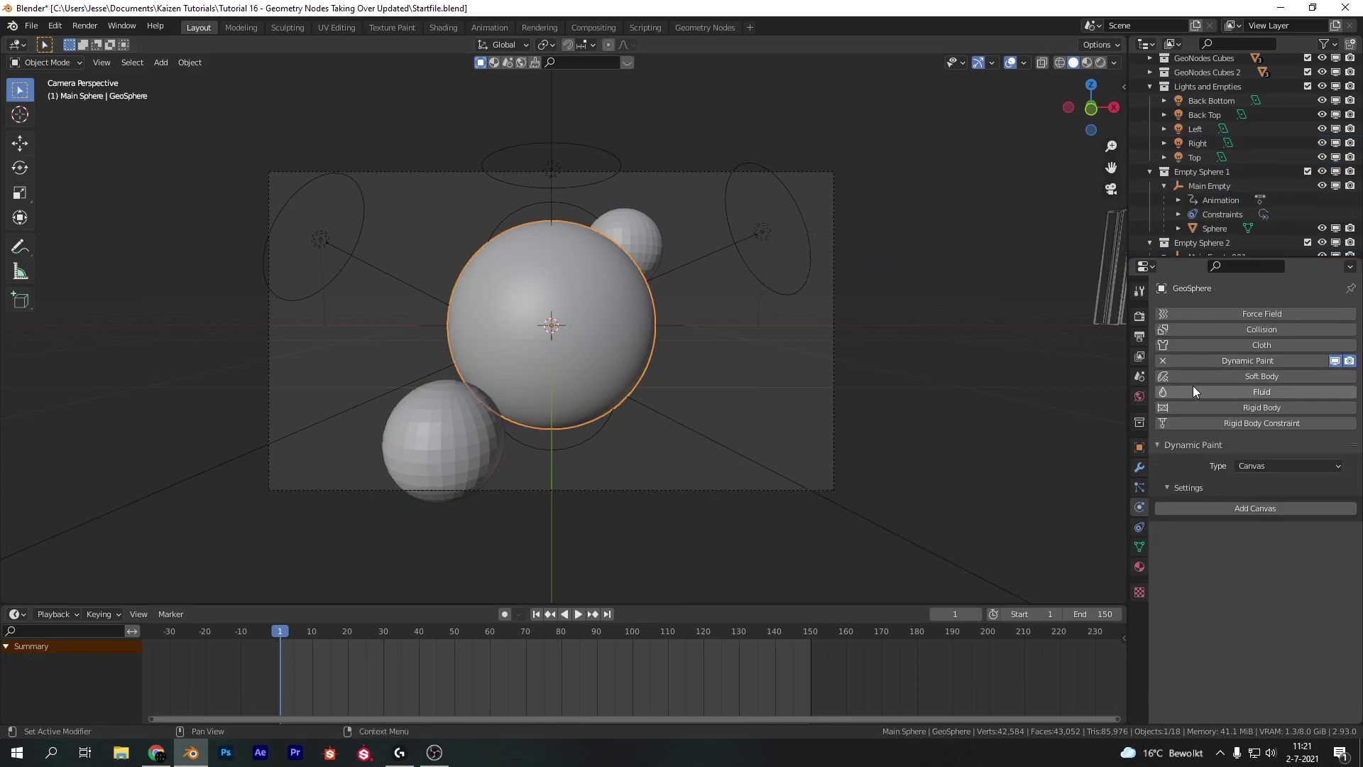
{"action": "left_click", "coordinate": [1224, 508]}
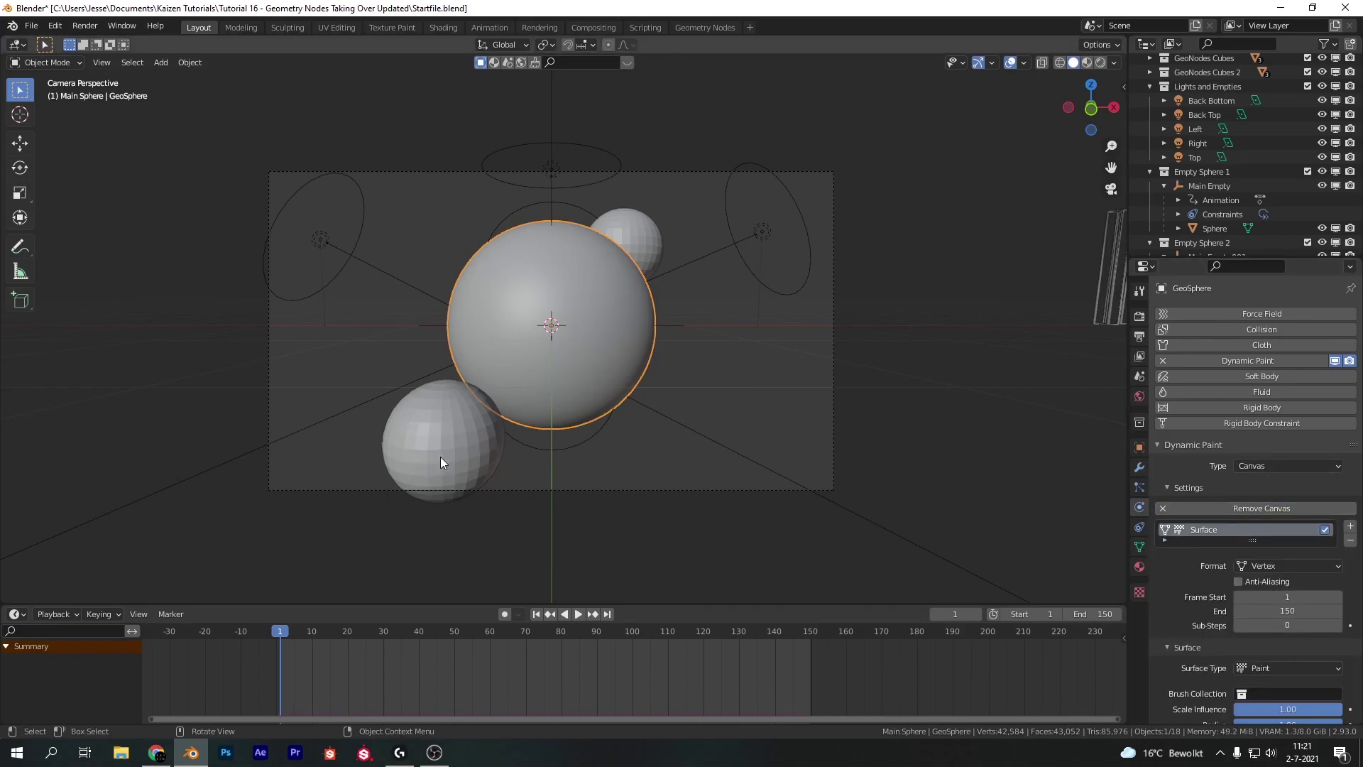
Step: Enable Dynamic Paint on the upper small sphere, with type Brush, and add the brush
{"action": "middle_click_drag", "start_coordinate": [767, 369], "coordinate": [1035, 435], "text": "shift"}
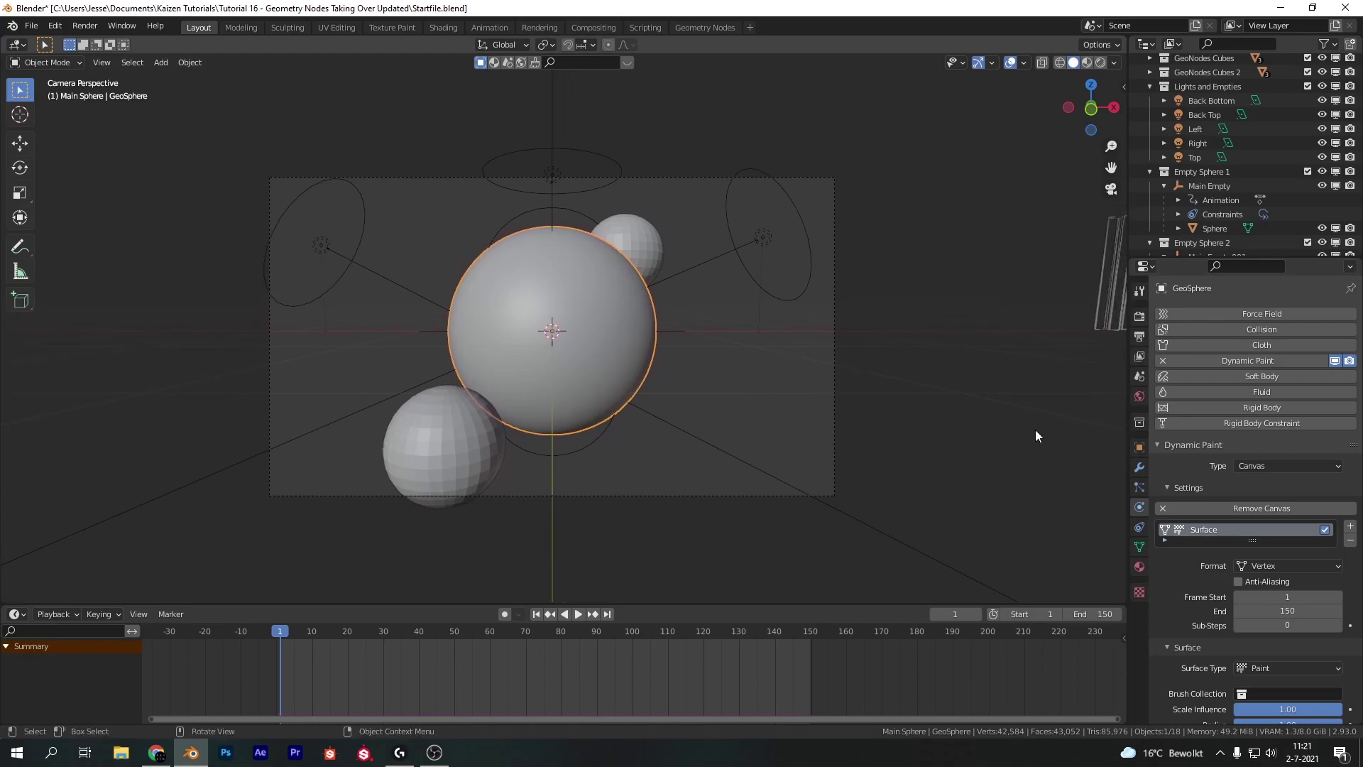
{"action": "left_click", "coordinate": [642, 248]}
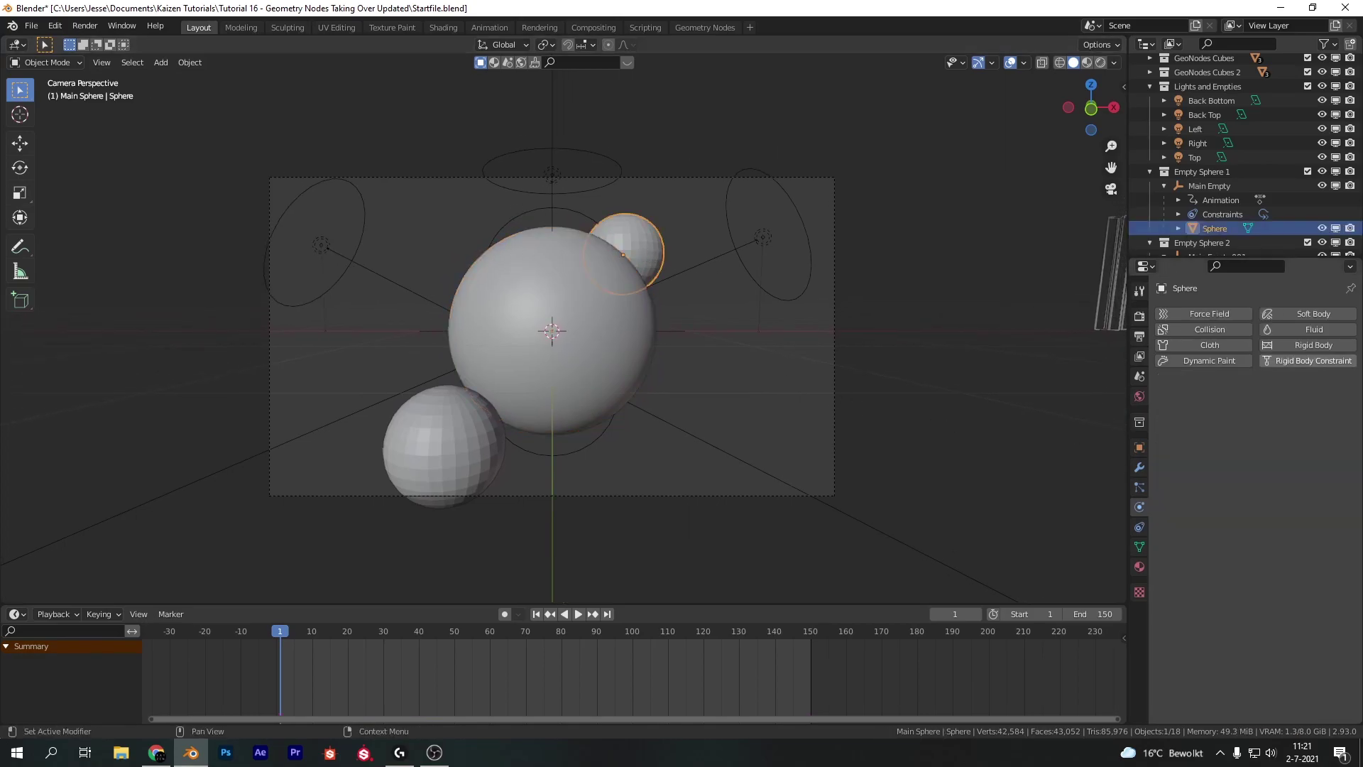
{"action": "left_click", "coordinate": [1210, 361]}
{"action": "left_click", "coordinate": [1273, 466]}
{"action": "left_click", "coordinate": [1261, 496]}
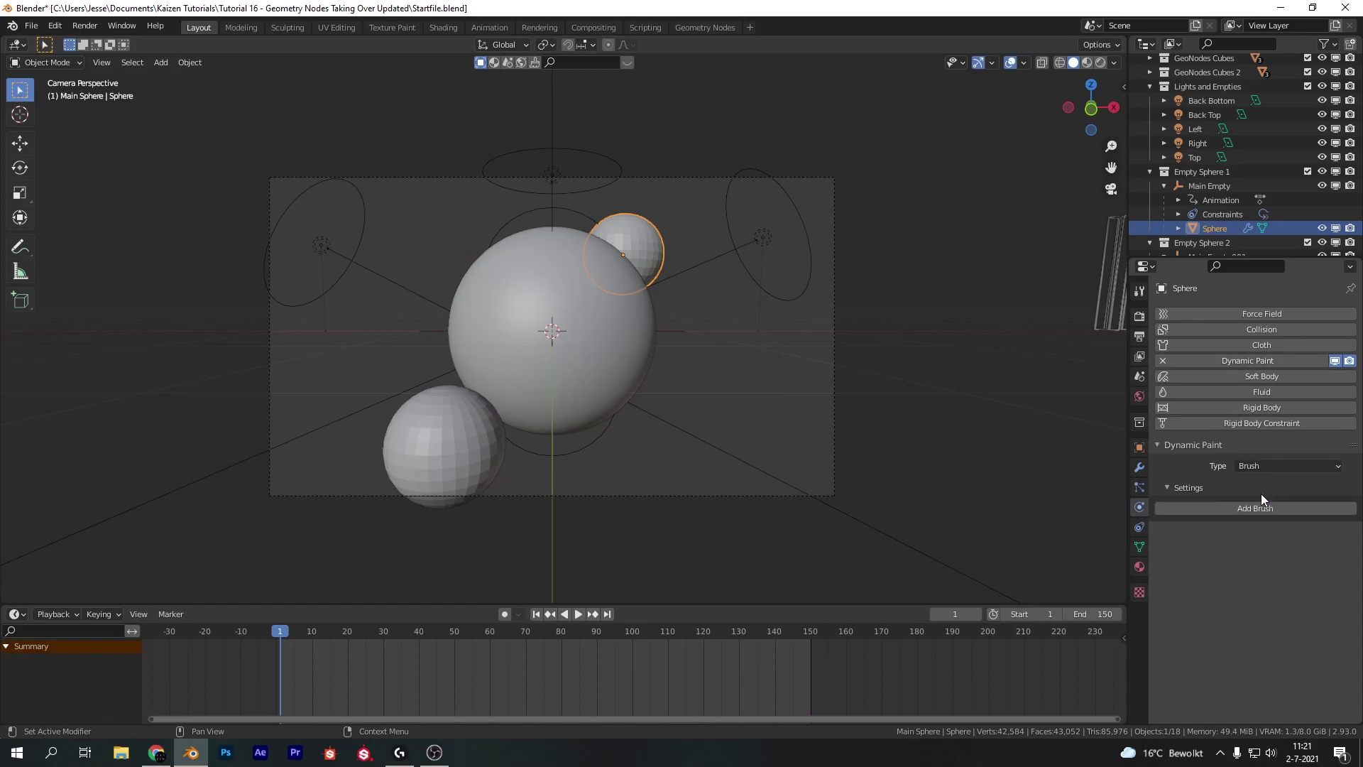
{"action": "left_click", "coordinate": [1250, 509]}
Step: Set the upper small sphere's brush to a red paint color and its paint source to Proximity
{"action": "left_click", "coordinate": [1262, 527]}
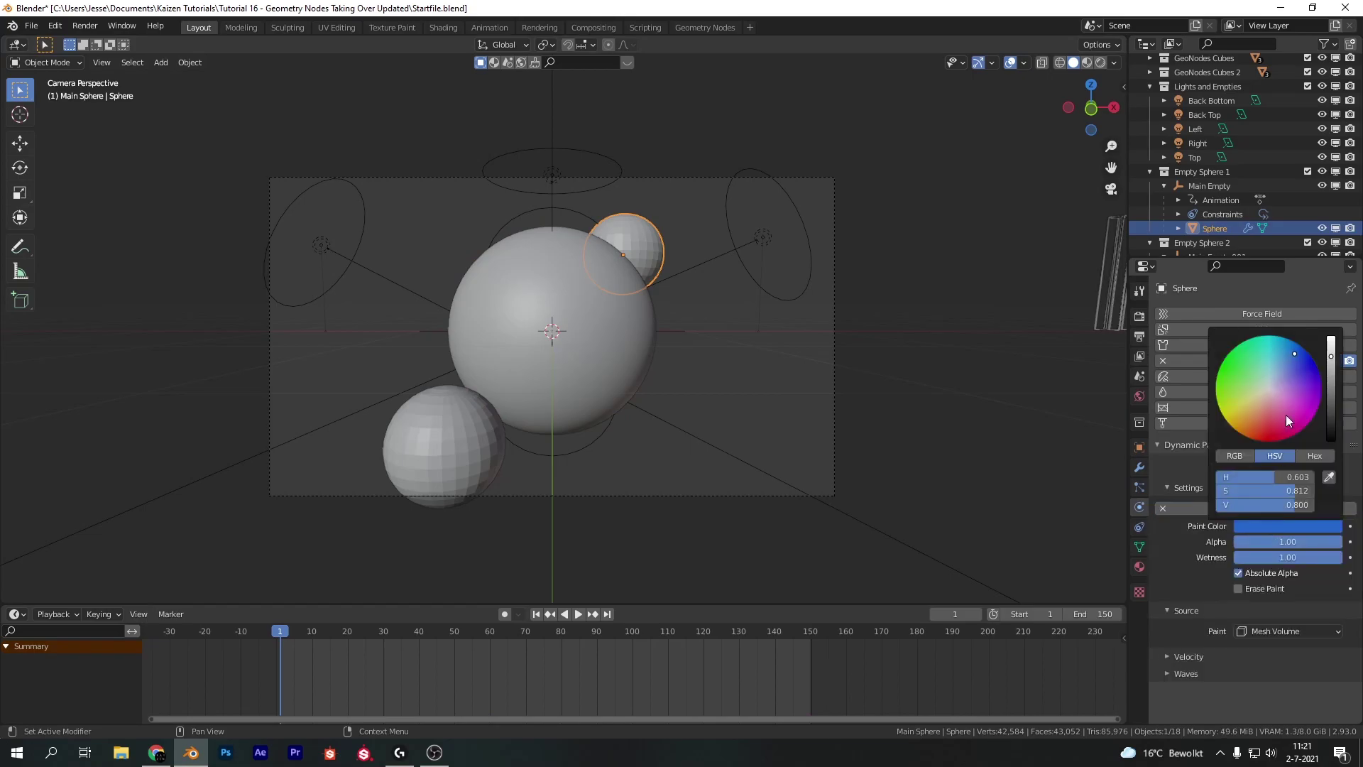
{"action": "left_click_drag", "start_coordinate": [1310, 482], "coordinate": [1228, 479]}
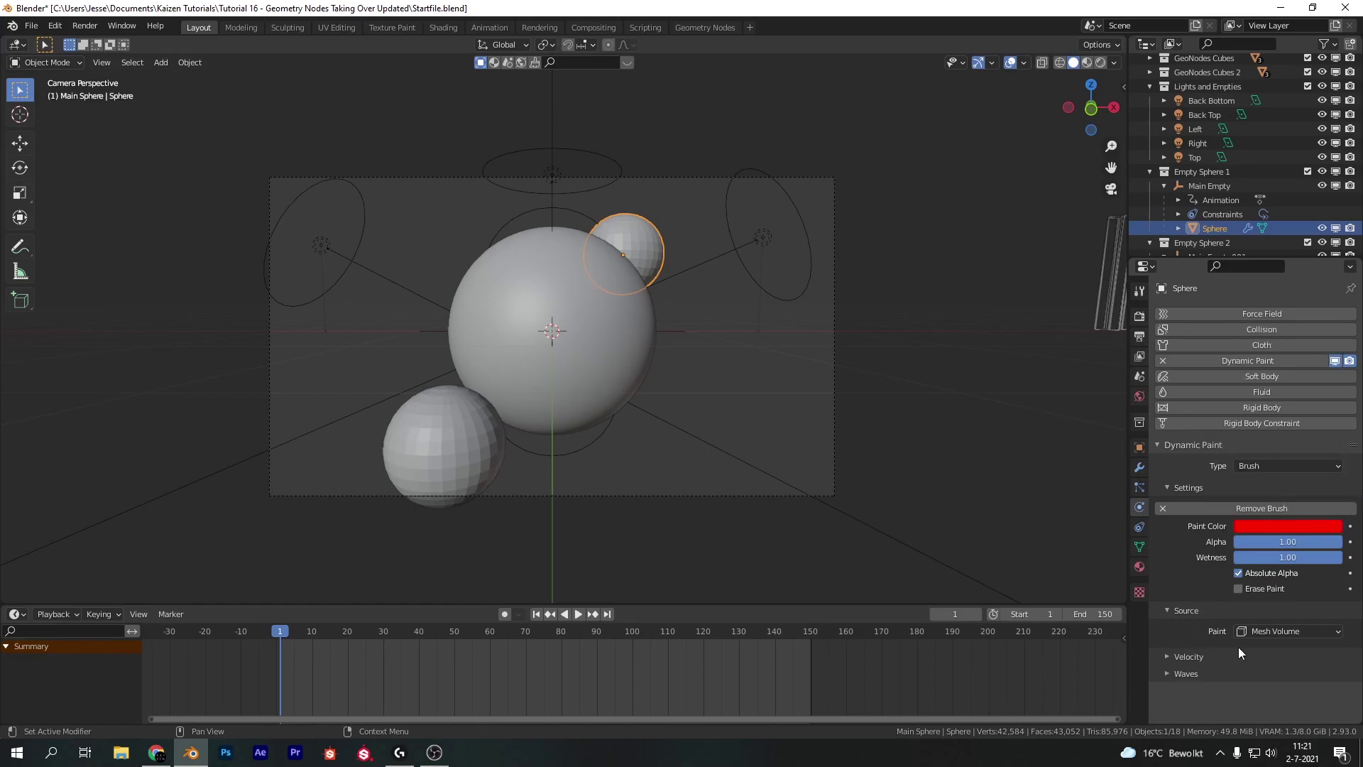
{"action": "left_click", "coordinate": [1248, 631]}
{"action": "left_click", "coordinate": [1260, 583]}
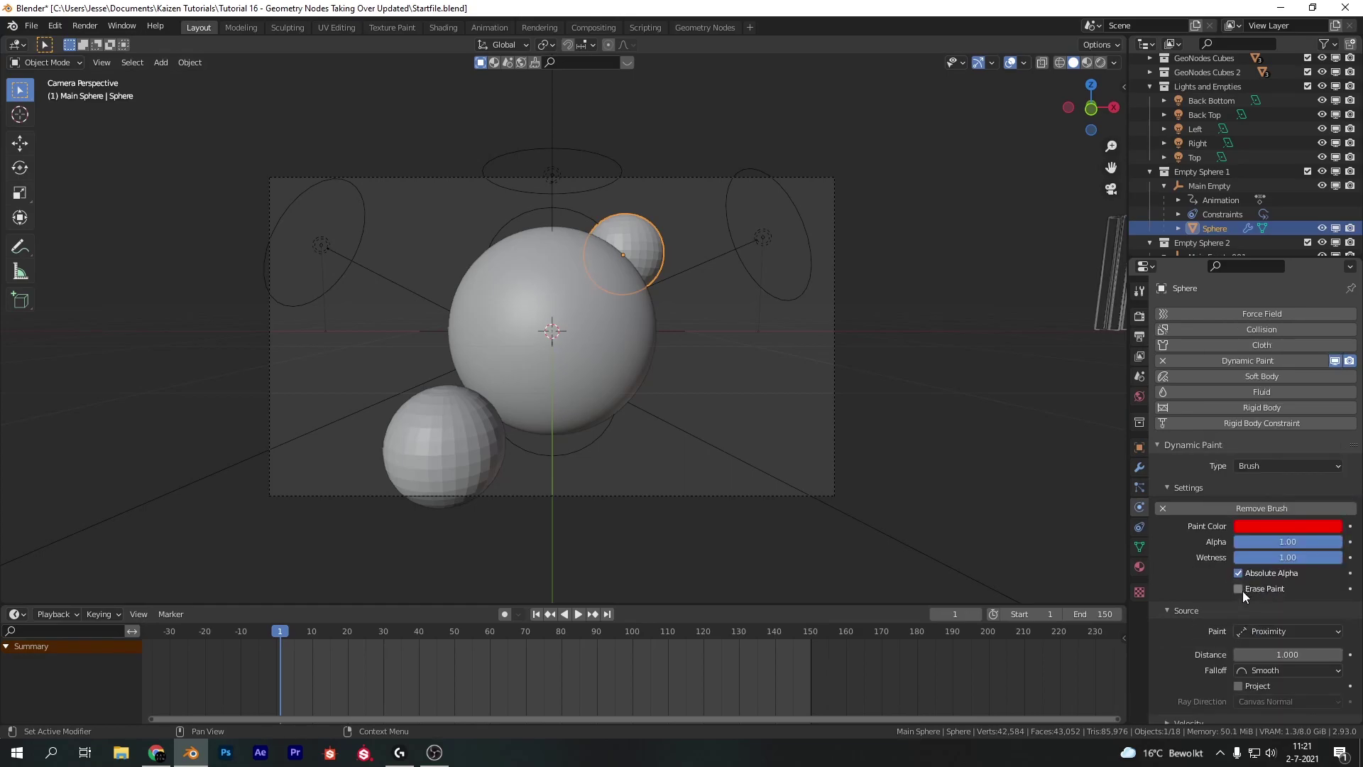
Step: Set the wave type of the upper small sphere's brush to Obstacle
{"action": "scroll", "coordinate": [1213, 607], "scroll_direction": "down", "scroll_amount": 1}
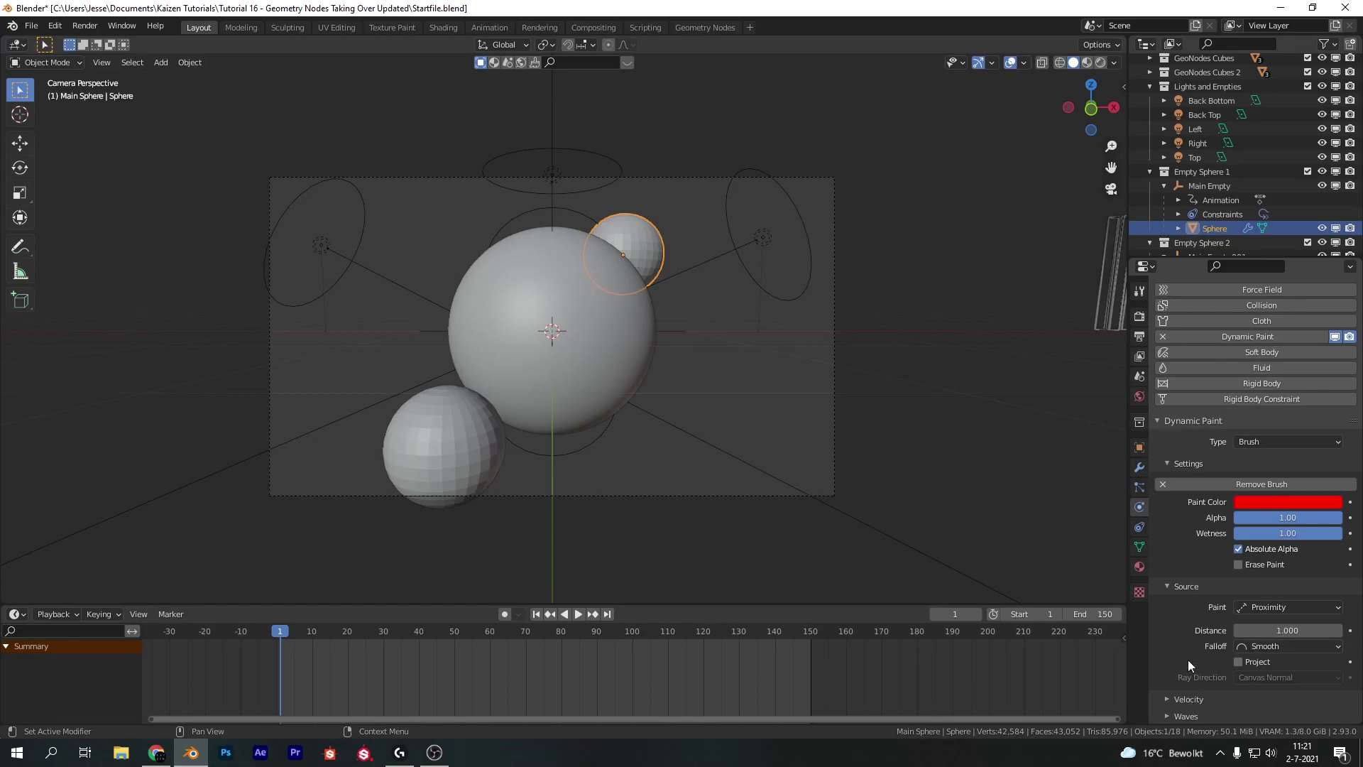
{"action": "left_click", "coordinate": [1182, 699]}
{"action": "scroll", "coordinate": [1196, 669], "scroll_direction": "down", "scroll_amount": 4}
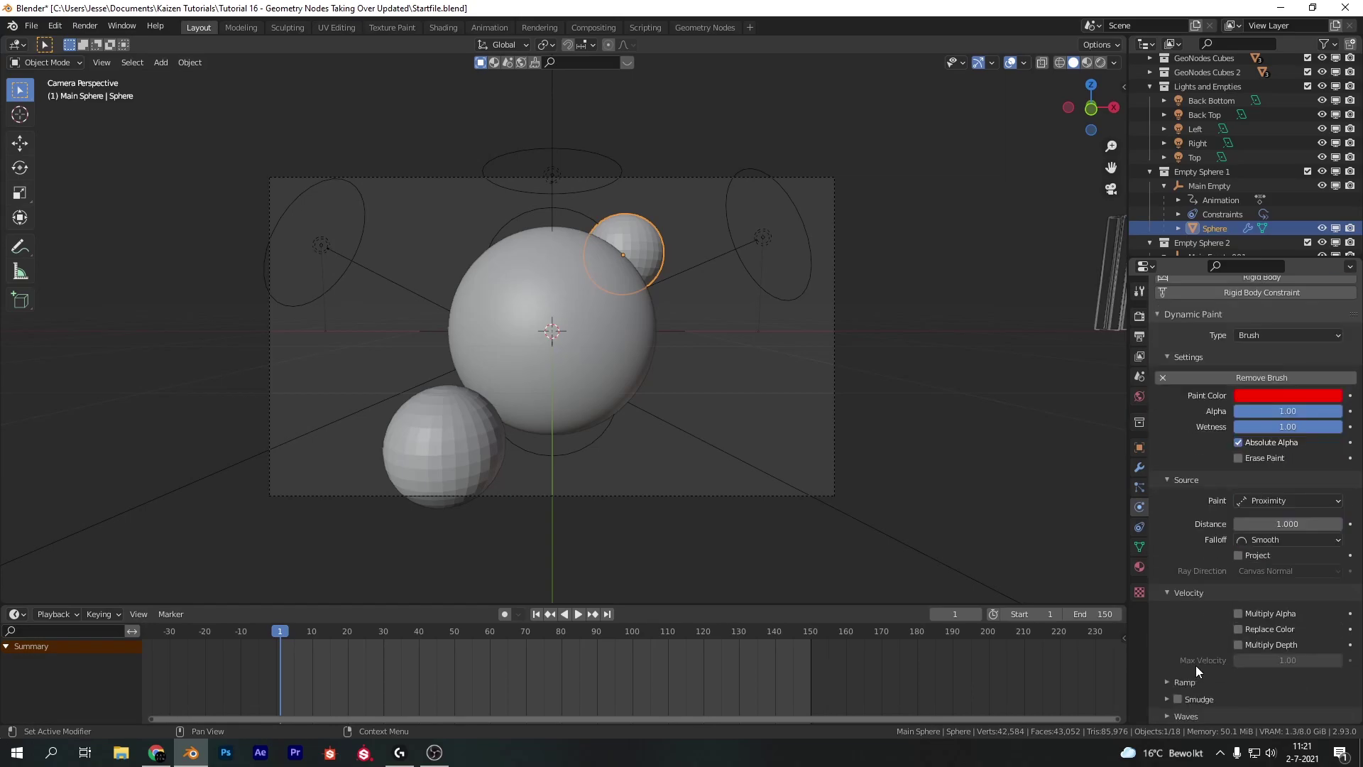
{"action": "left_click", "coordinate": [1185, 591]}
{"action": "scroll", "coordinate": [1203, 653], "scroll_direction": "down", "scroll_amount": 2}
{"action": "left_click", "coordinate": [1261, 667]}
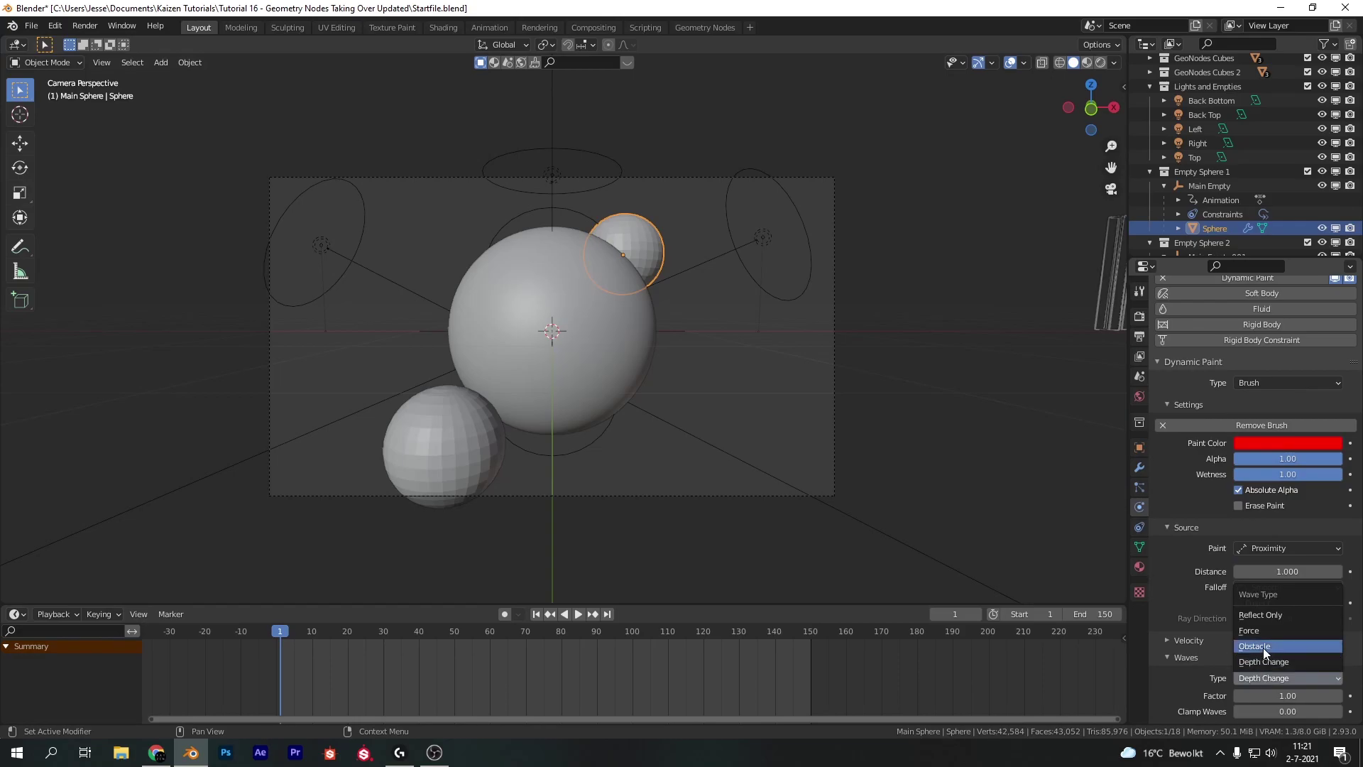
{"action": "left_click", "coordinate": [1262, 647]}
{"action": "left_click", "coordinate": [1198, 654]}
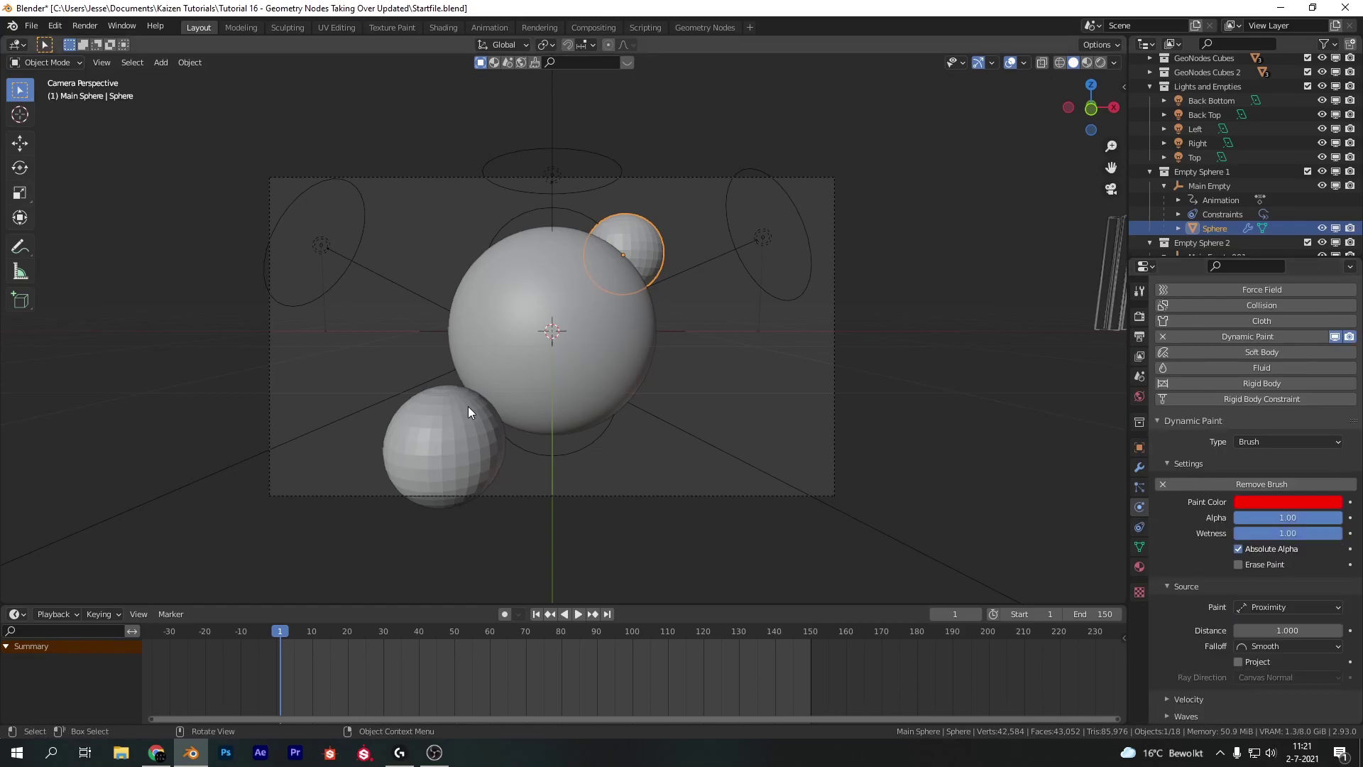
Step: Enable Dynamic Paint on the lower small sphere, with type Brush, and add the brush
{"action": "left_click", "coordinate": [436, 453]}
{"action": "left_click", "coordinate": [1207, 365]}
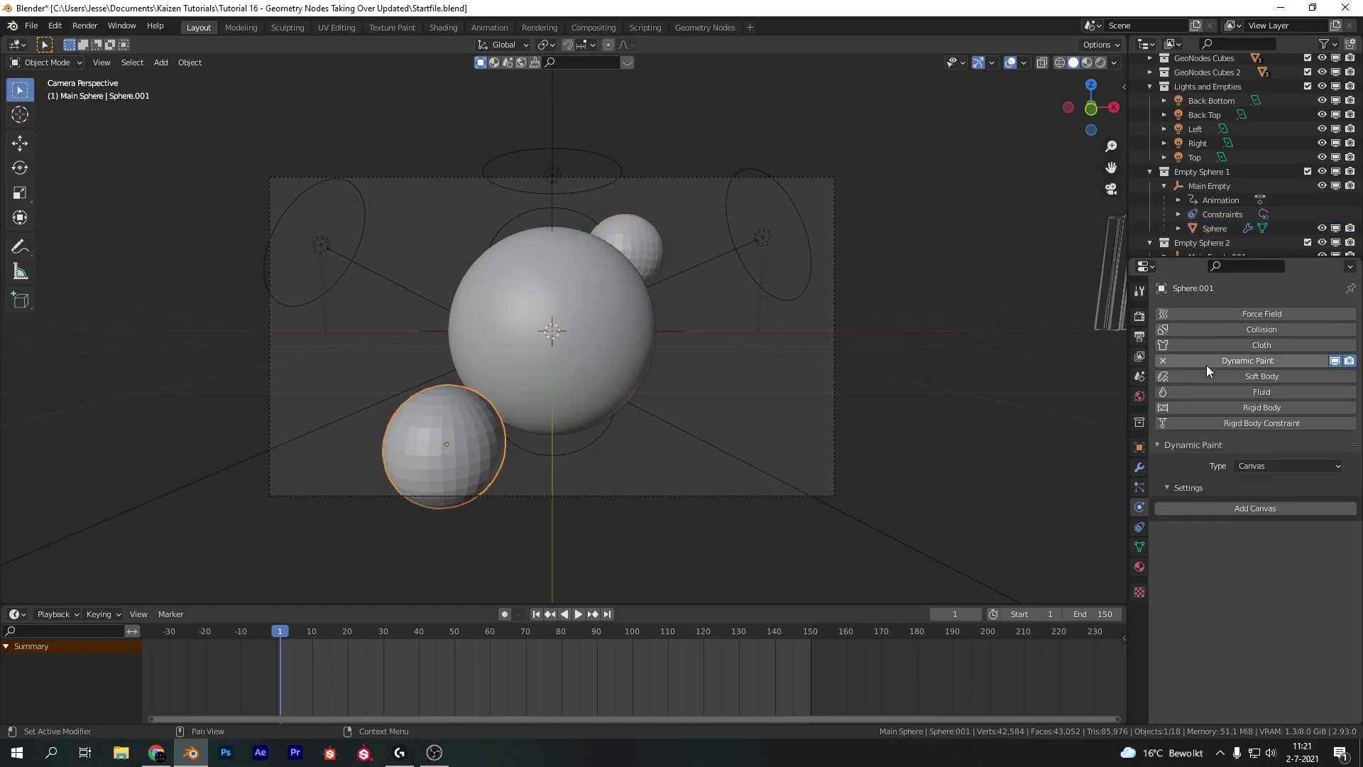
{"action": "left_click", "coordinate": [1246, 465]}
{"action": "left_click", "coordinate": [1254, 504]}
Step: Set the lower small sphere's brush to a red paint color and its paint source to Proximity
{"action": "left_click", "coordinate": [1259, 525]}
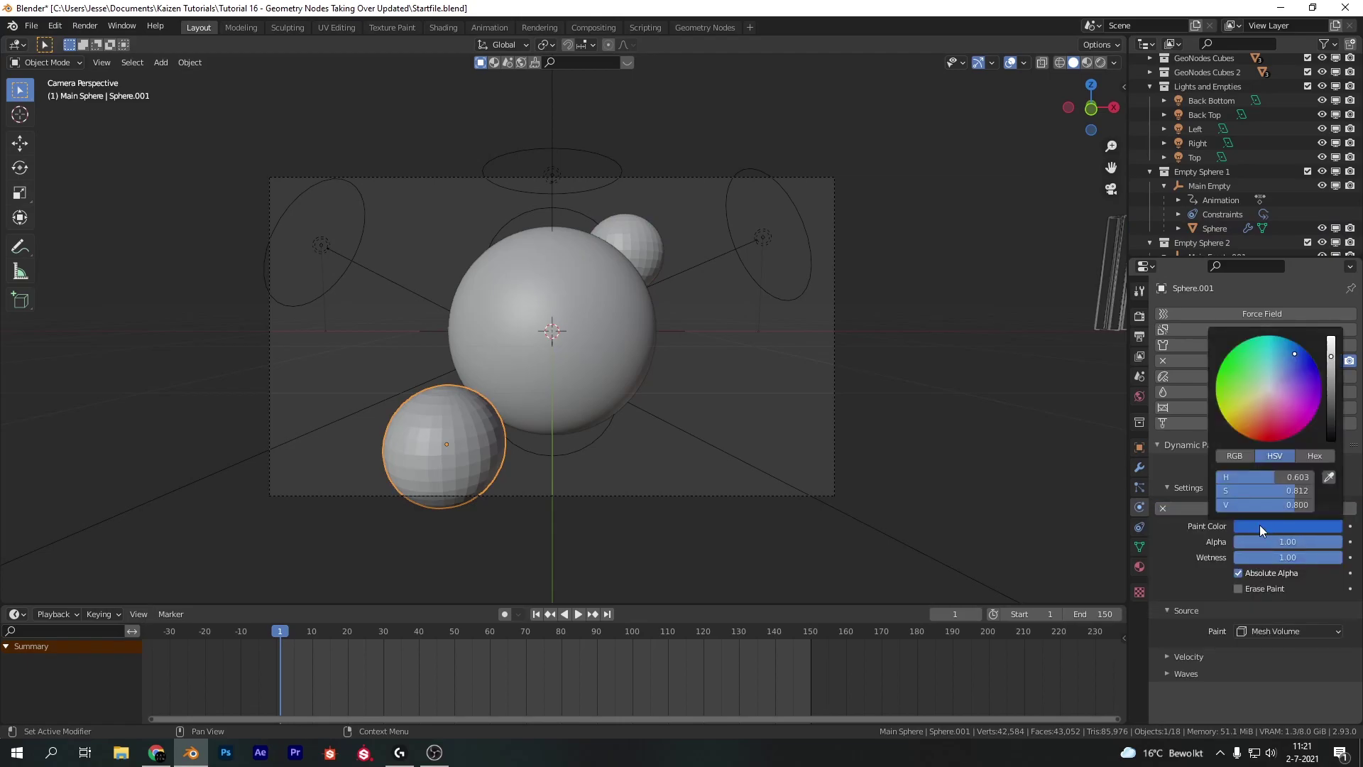
{"action": "left_click_drag", "start_coordinate": [1271, 477], "coordinate": [1221, 477]}
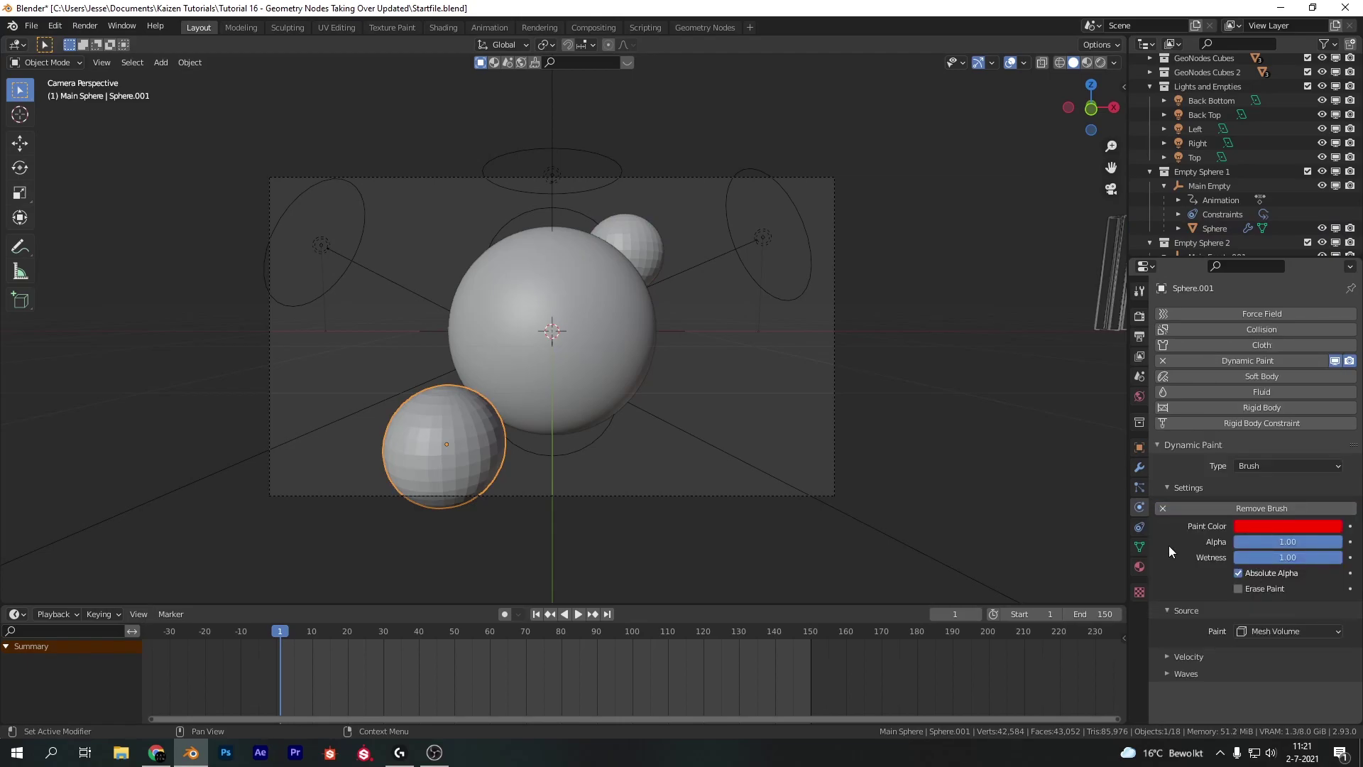
{"action": "left_click", "coordinate": [1243, 629]}
{"action": "left_click", "coordinate": [1260, 609]}
Step: Set the wave type of the lower small sphere's brush to Obstacle
{"action": "scroll", "coordinate": [1212, 674], "scroll_direction": "down", "scroll_amount": 1}
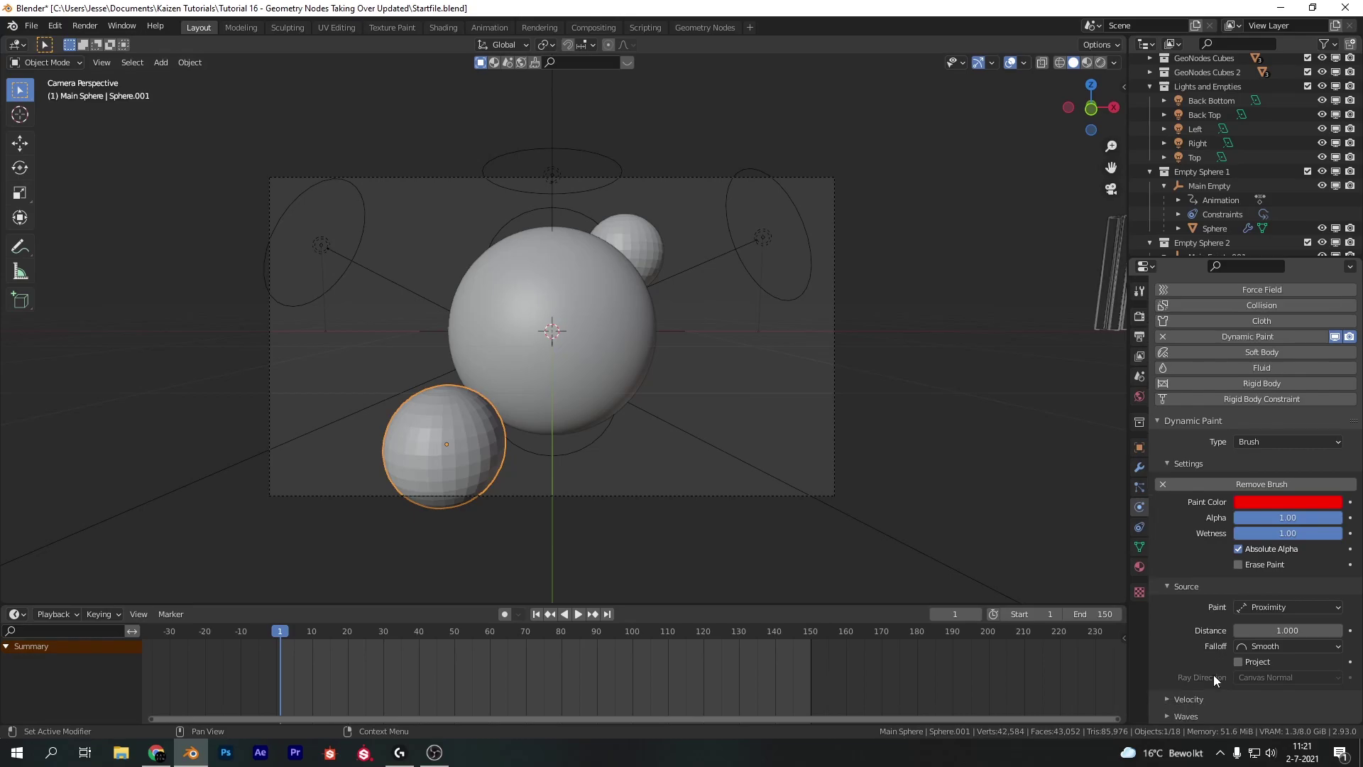
{"action": "left_click", "coordinate": [1186, 717]}
{"action": "scroll", "coordinate": [1193, 709], "scroll_direction": "down", "scroll_amount": 2}
{"action": "left_click", "coordinate": [1253, 676]}
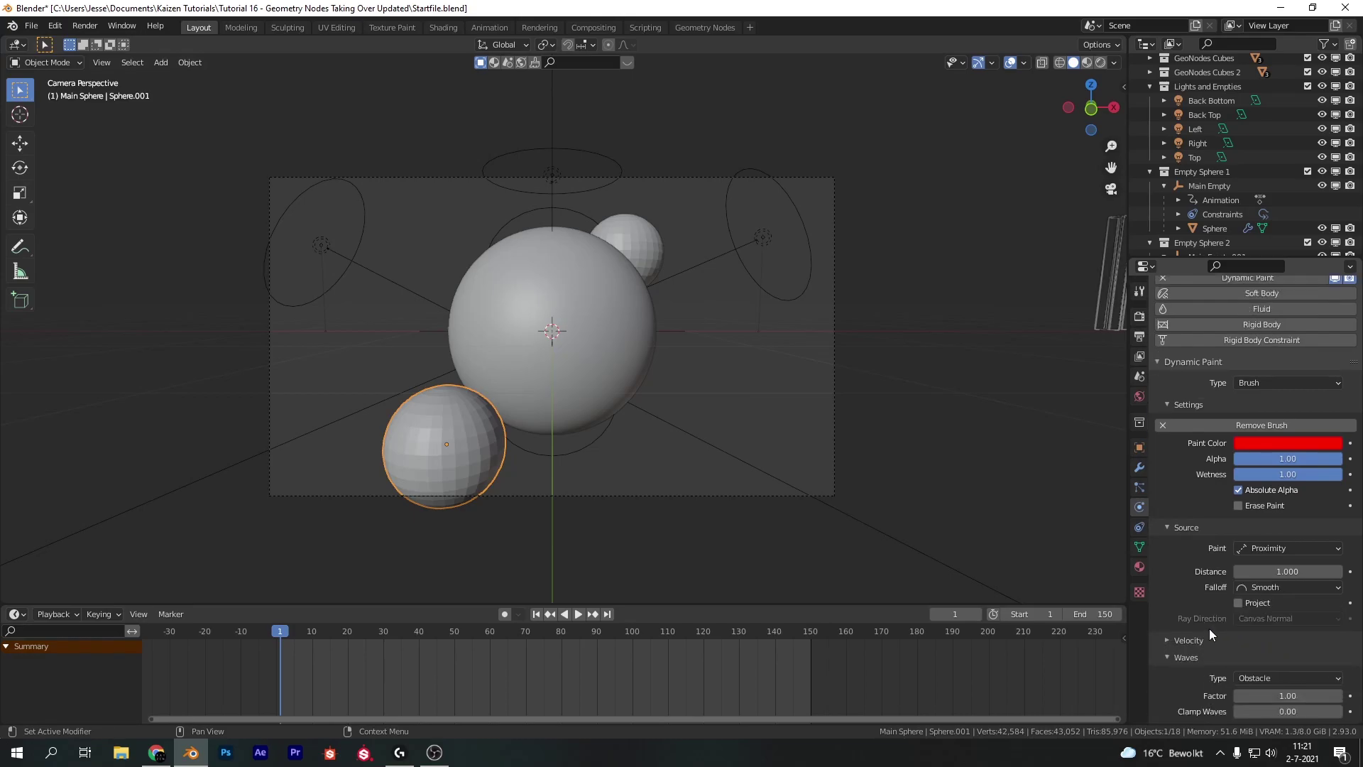
Step: Set the main sphere's canvas surface type to Weight, enable Dissolve with a time of 60, and expand the Output settings
{"action": "left_click", "coordinate": [608, 319]}
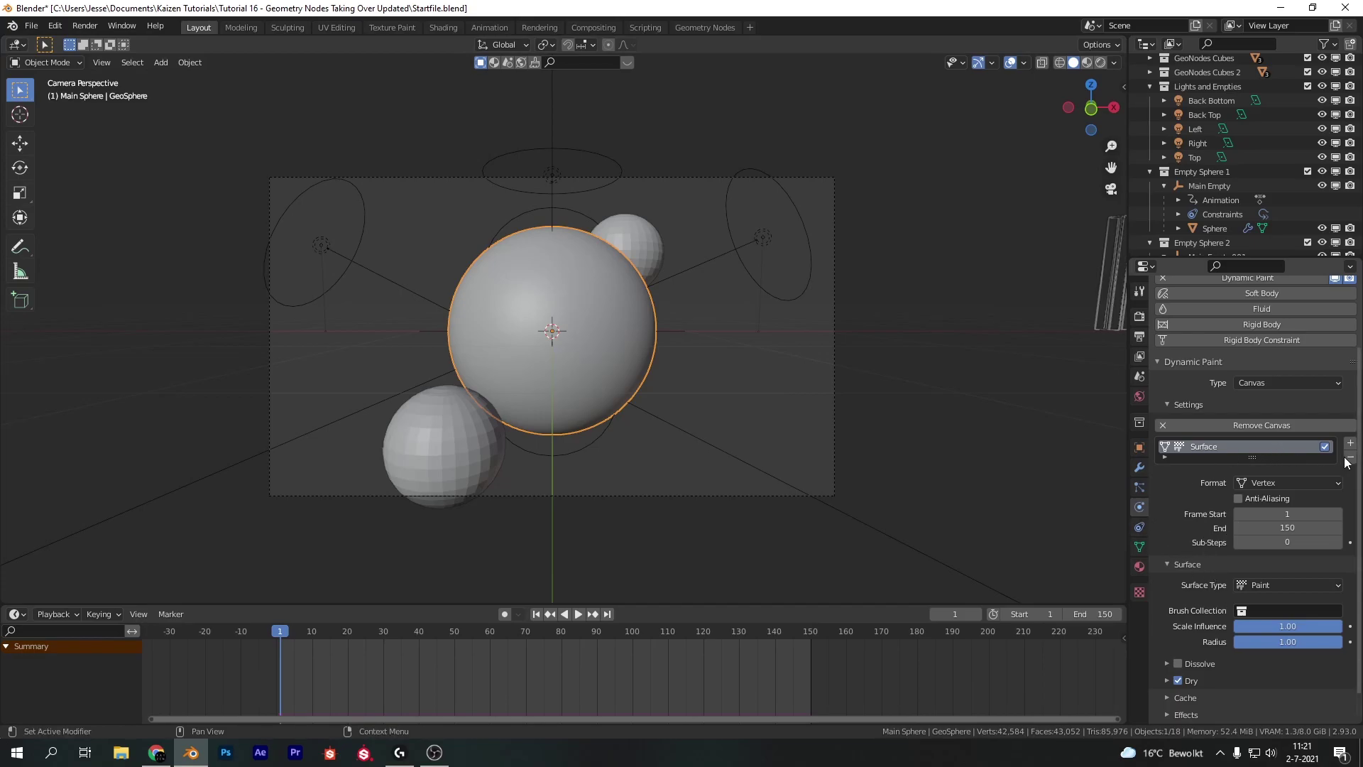
{"action": "left_click", "coordinate": [1251, 585]}
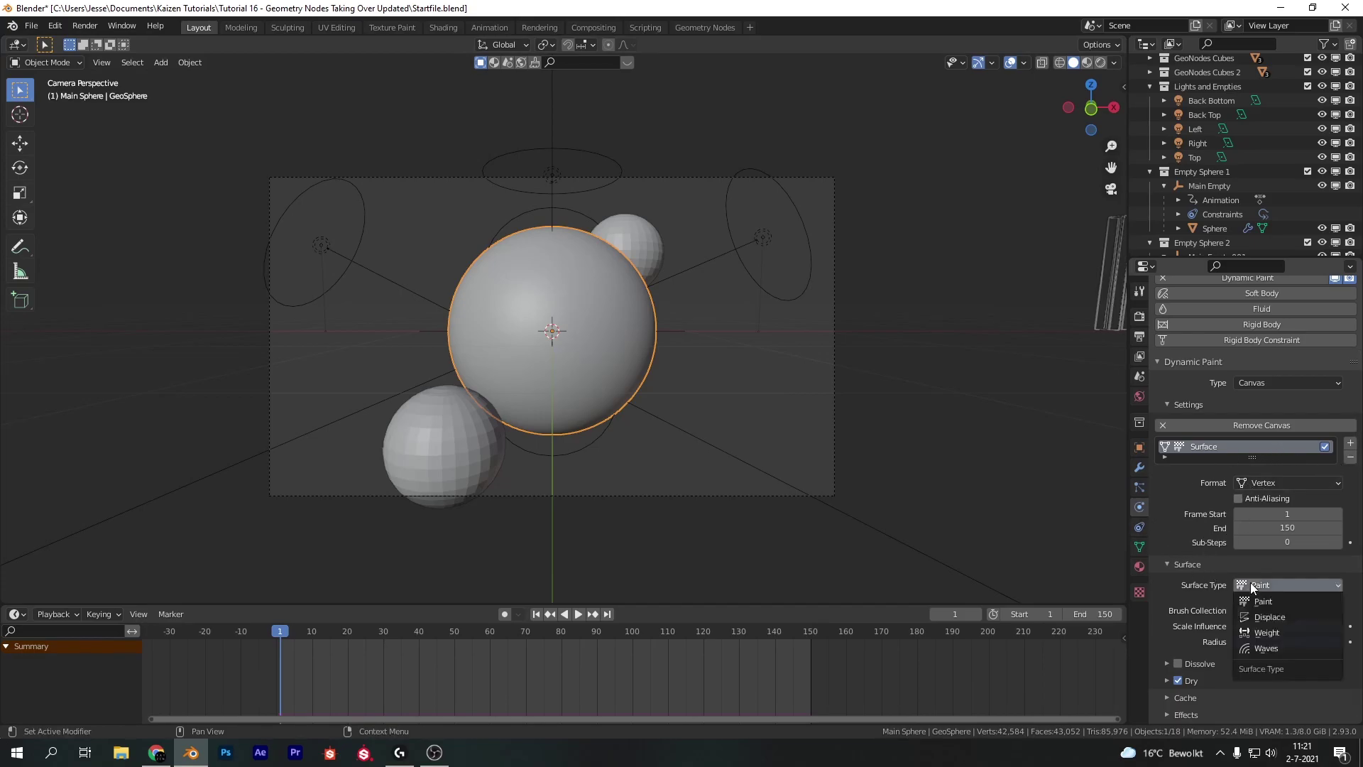
{"action": "left_click", "coordinate": [1252, 633]}
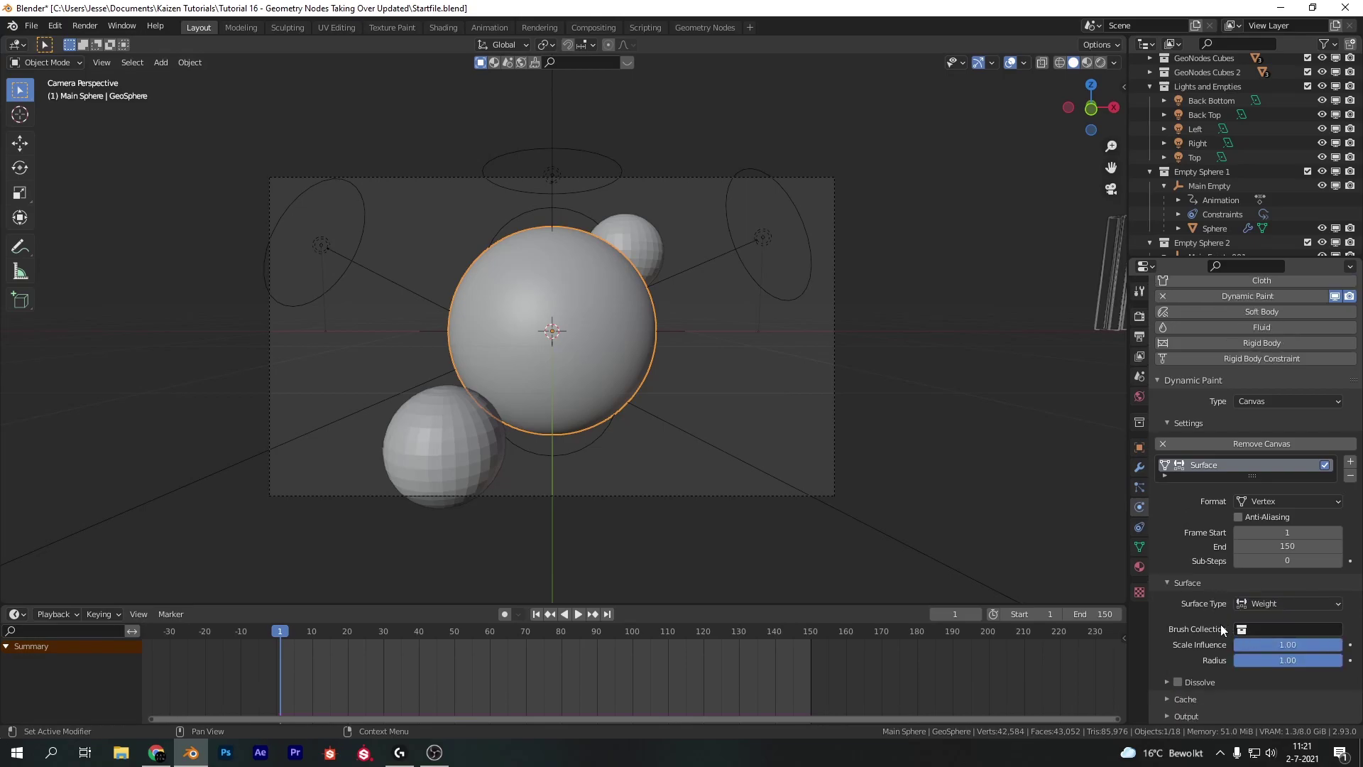
{"action": "left_click", "coordinate": [1167, 681]}
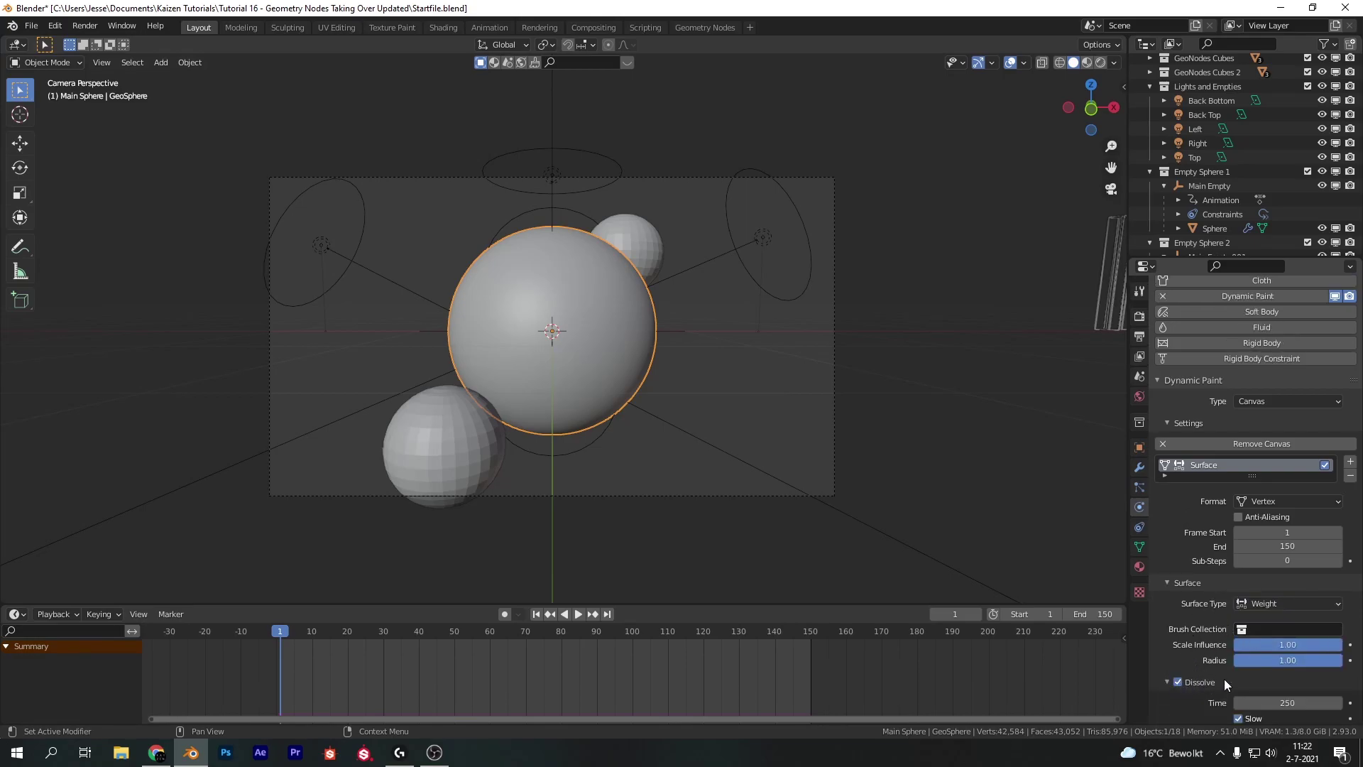
{"action": "scroll", "coordinate": [1223, 679], "scroll_direction": "down", "scroll_amount": 2}
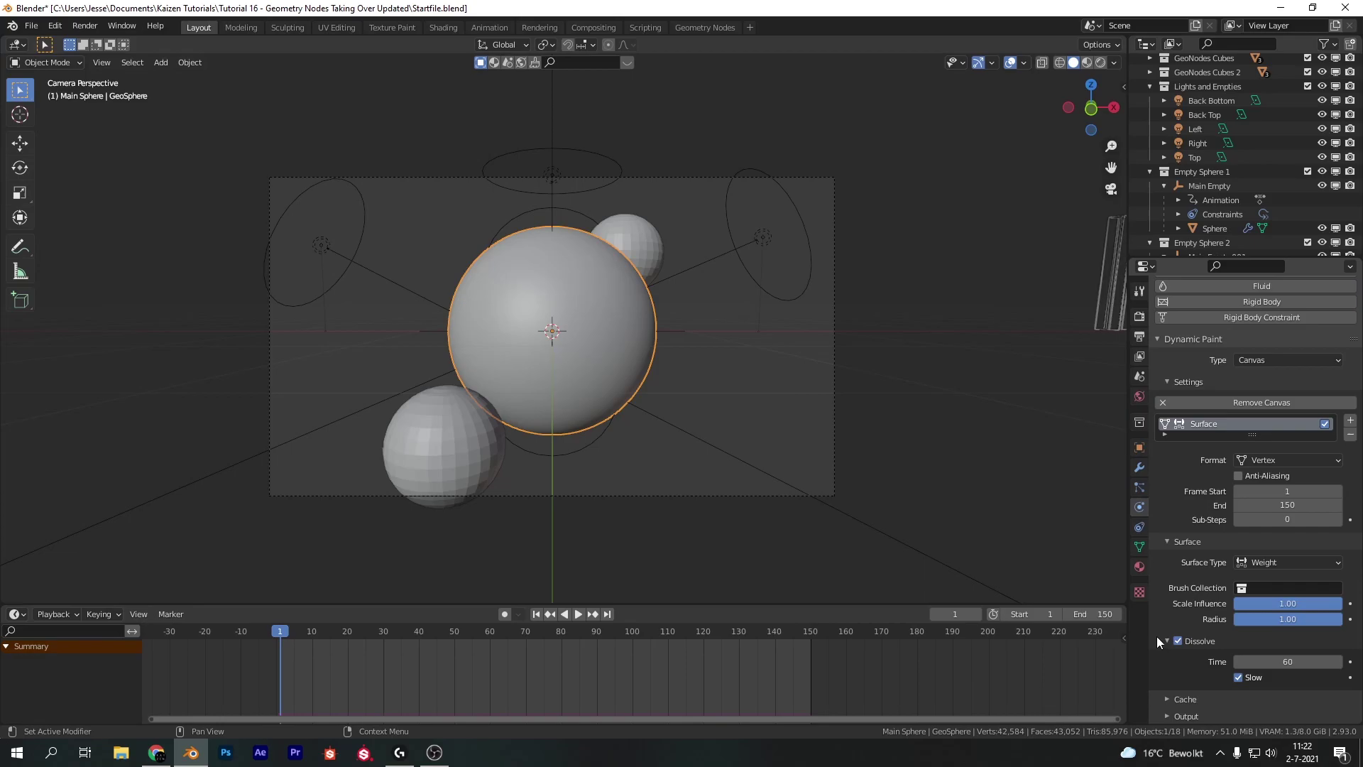
{"action": "left_click", "coordinate": [1167, 715]}
{"action": "scroll", "coordinate": [1206, 694], "scroll_direction": "down", "scroll_amount": 1}
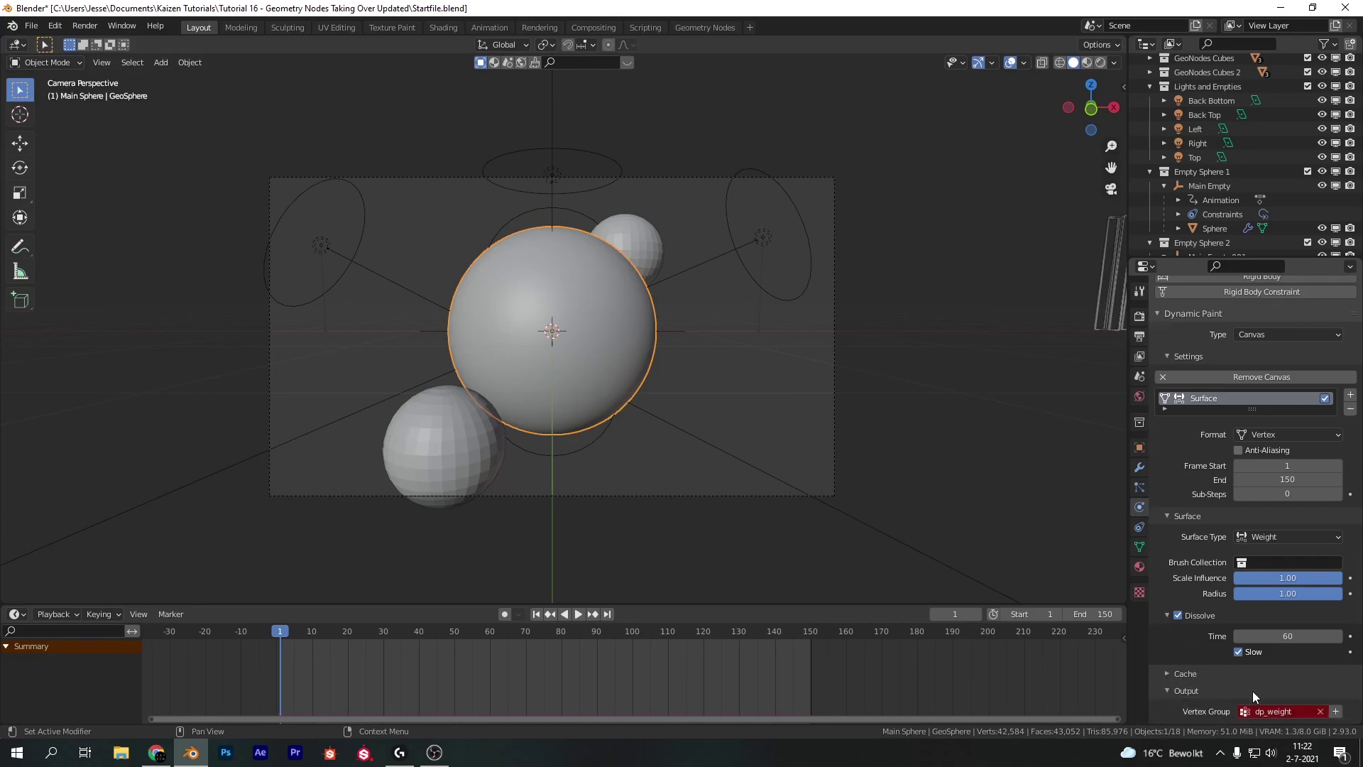
{"action": "left_click", "coordinate": [1296, 710]}
{"action": "type", "text": "Vert"}
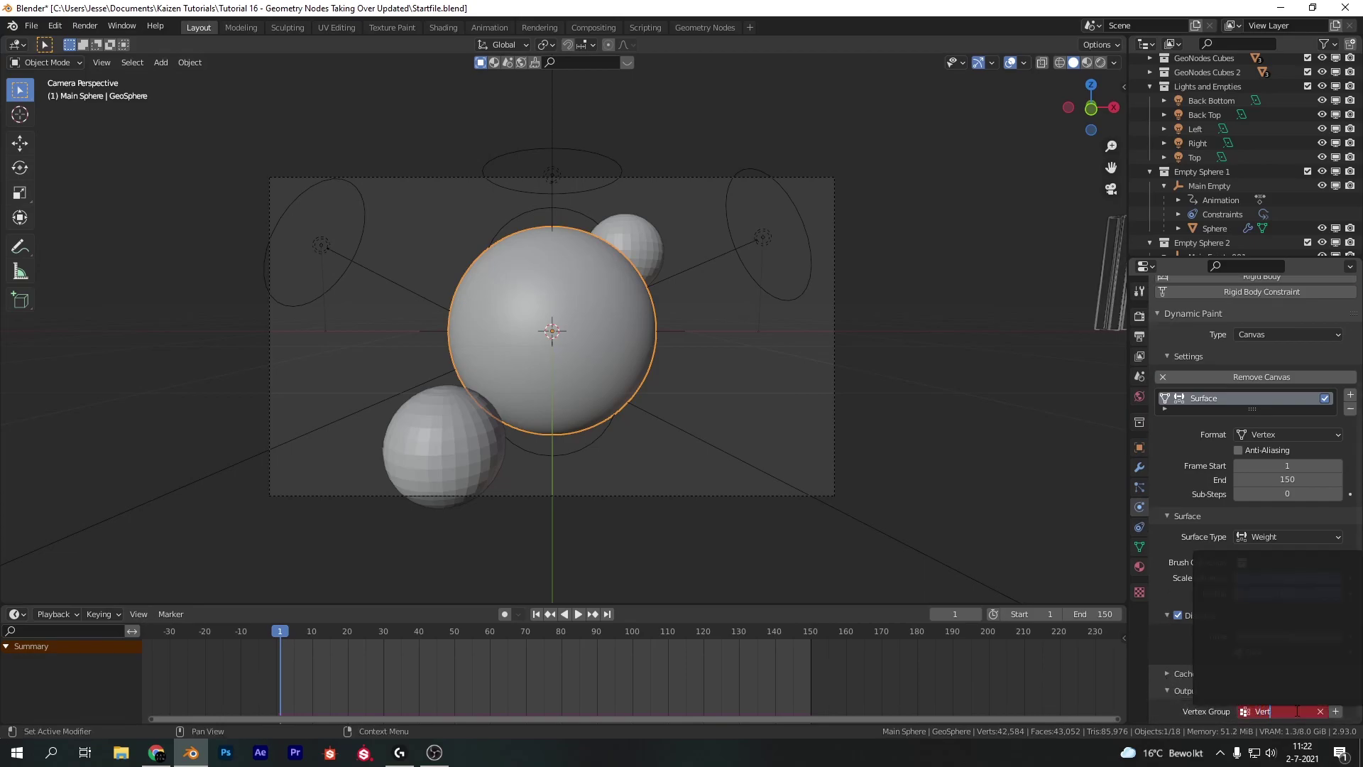
{"action": "type", "text": "e"}
{"action": "key", "text": "Escape"}
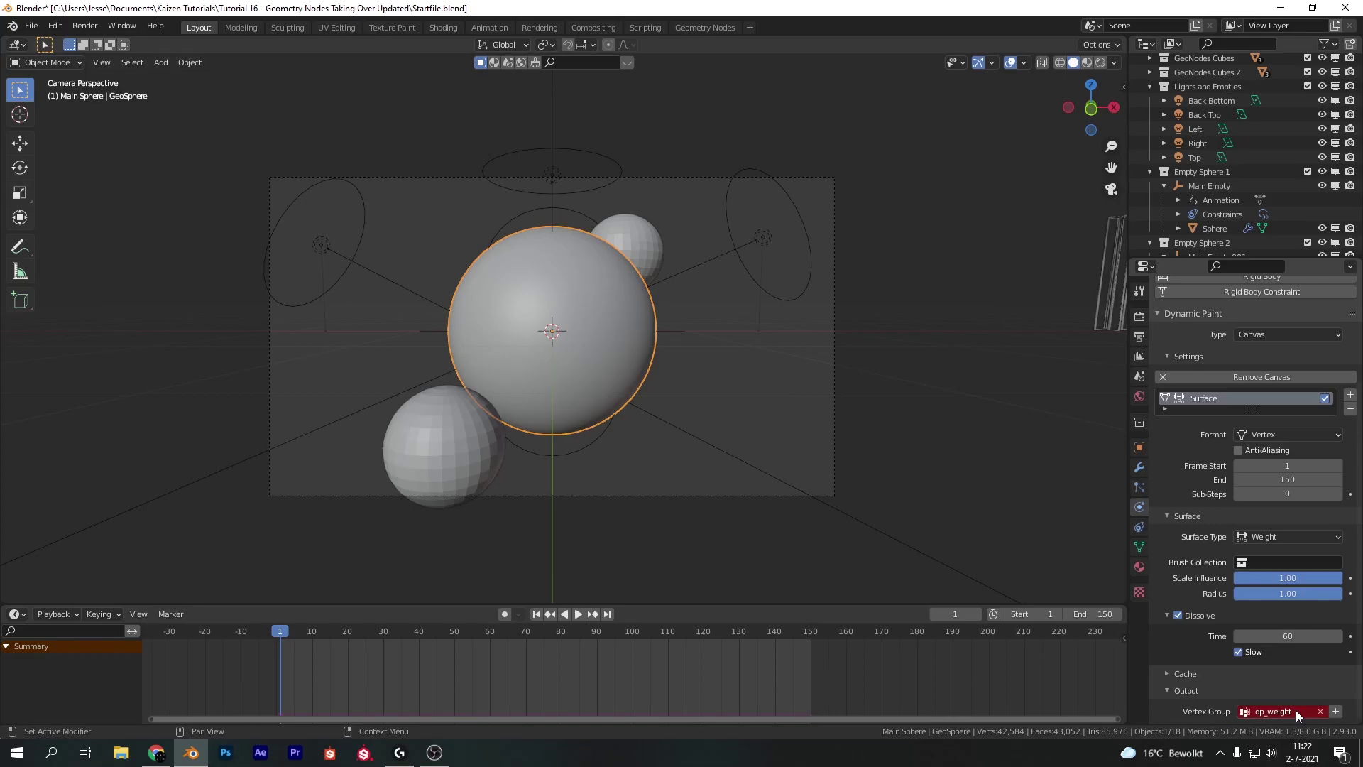
Step: Add two vertex groups to the main sphere, named Vertex and Vertex 2
{"action": "left_click", "coordinate": [1139, 546]}
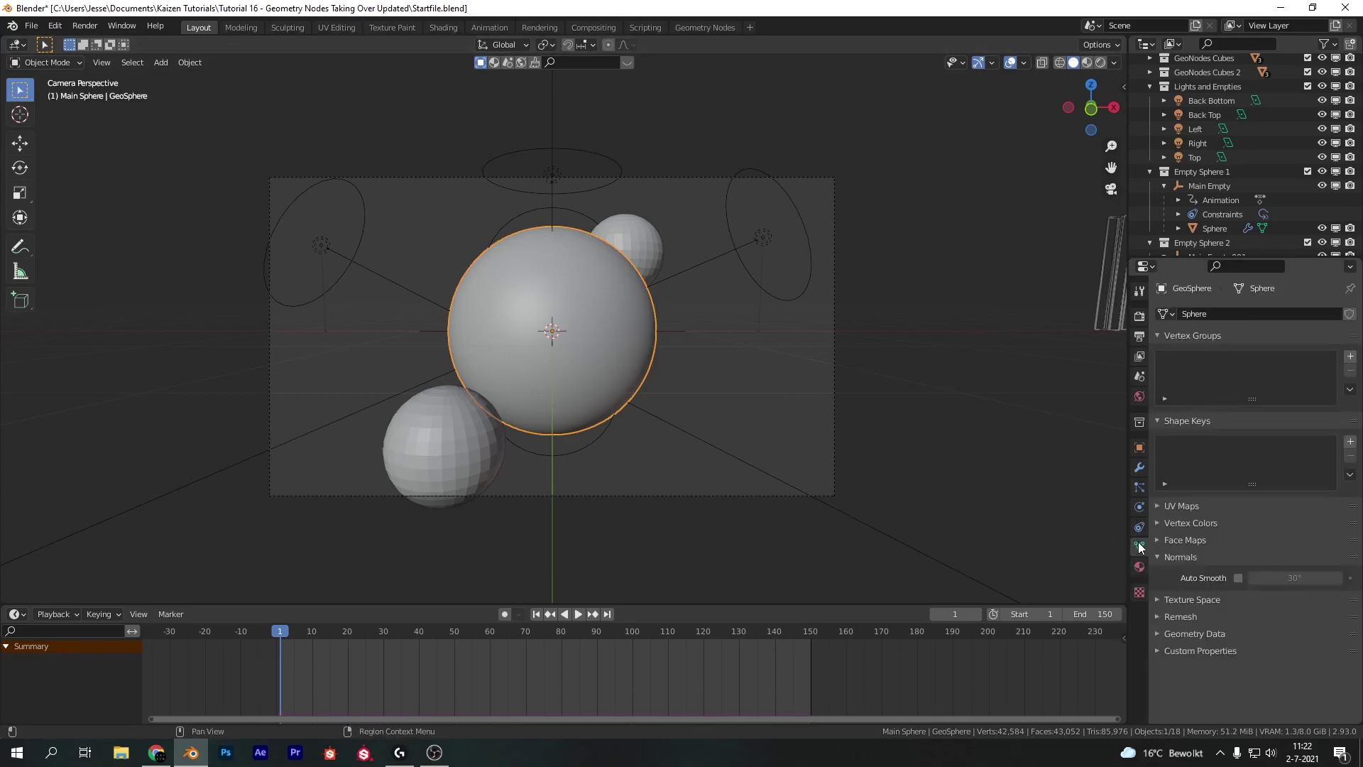
{"action": "left_click", "coordinate": [1350, 357]}
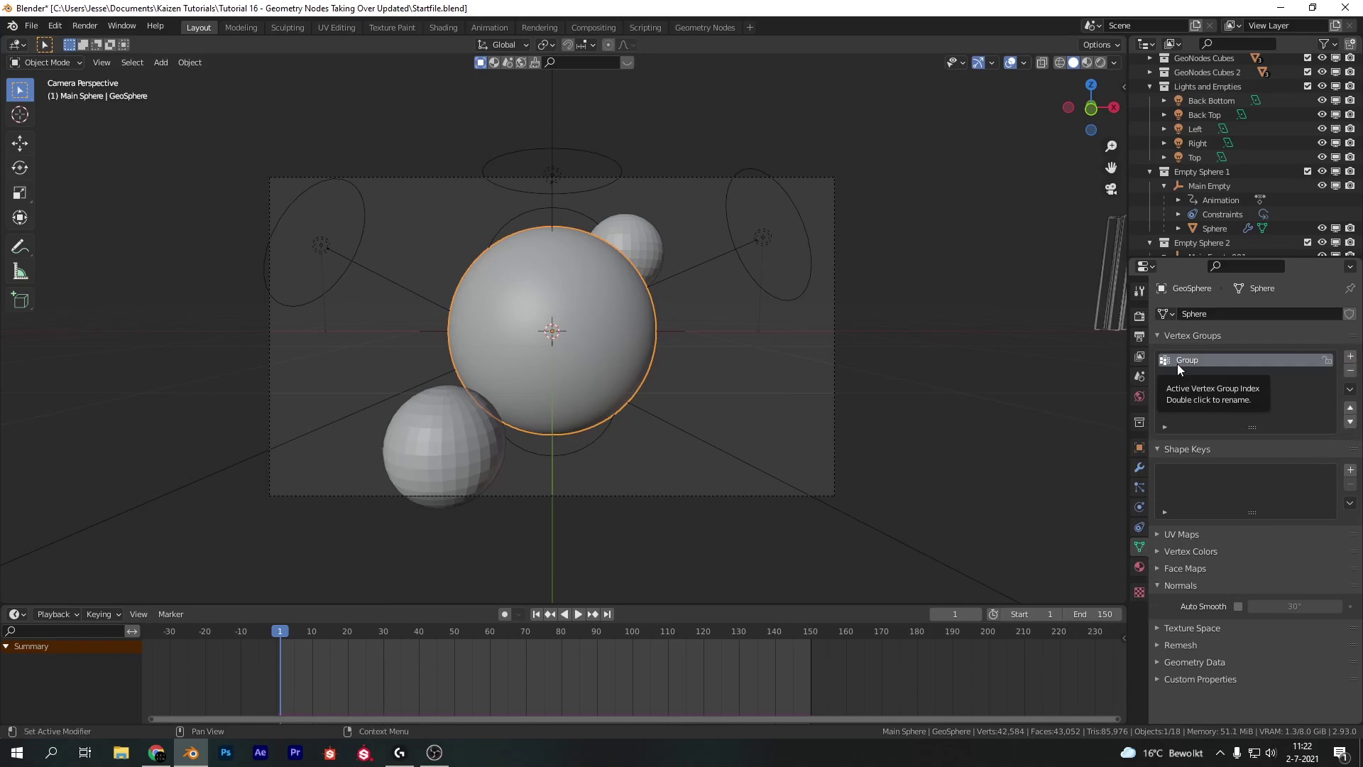
{"action": "double_click", "coordinate": [1181, 360]}
{"action": "type", "text": "Vertex"}
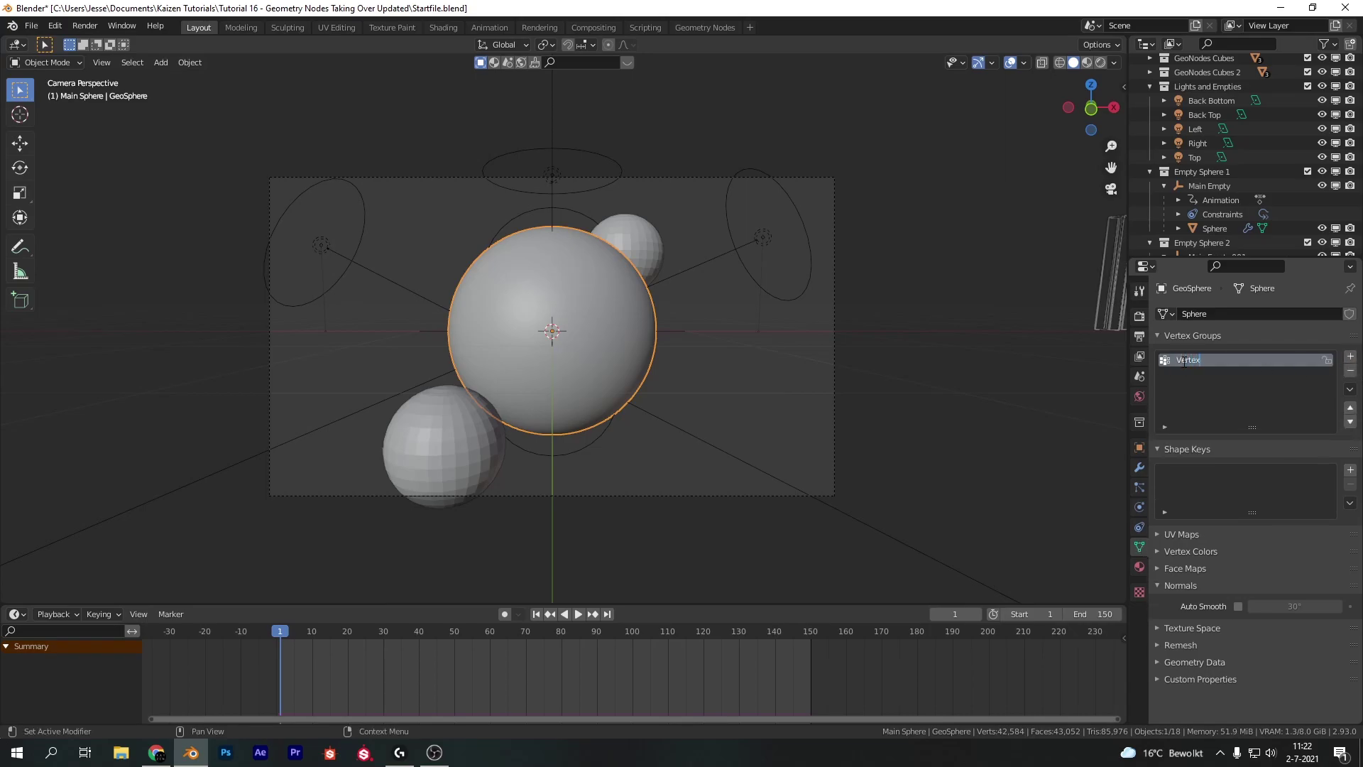
{"action": "key", "text": "Return"}
{"action": "left_click", "coordinate": [1350, 357]}
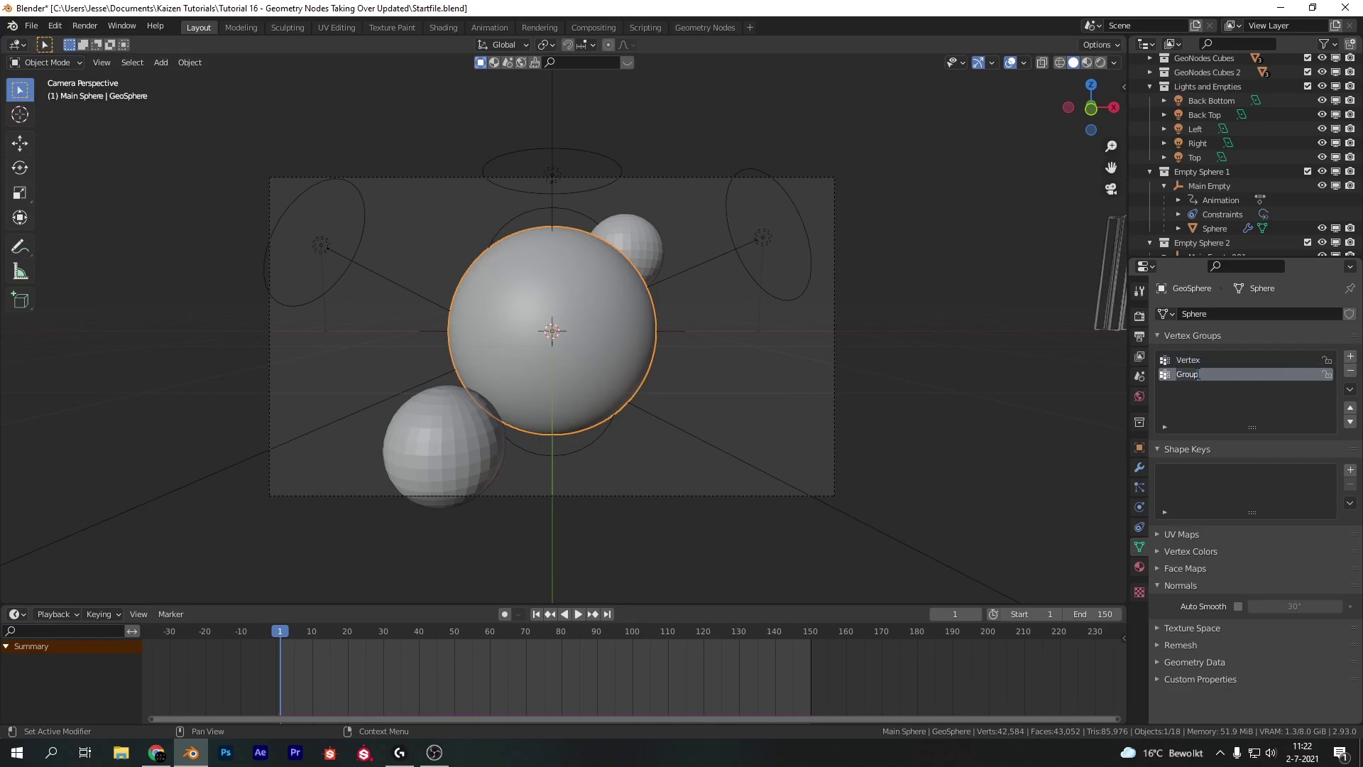
{"action": "double_click", "coordinate": [1198, 375]}
{"action": "type", "text": "Vertex 2"}
{"action": "key", "text": "Return"}
Step: Set the first canvas surface's output vertex group to Vertex and its brush collection to Empty Sphere 1
{"action": "left_click", "coordinate": [1139, 506]}
{"action": "scroll", "coordinate": [1258, 538], "scroll_direction": "down", "scroll_amount": 5}
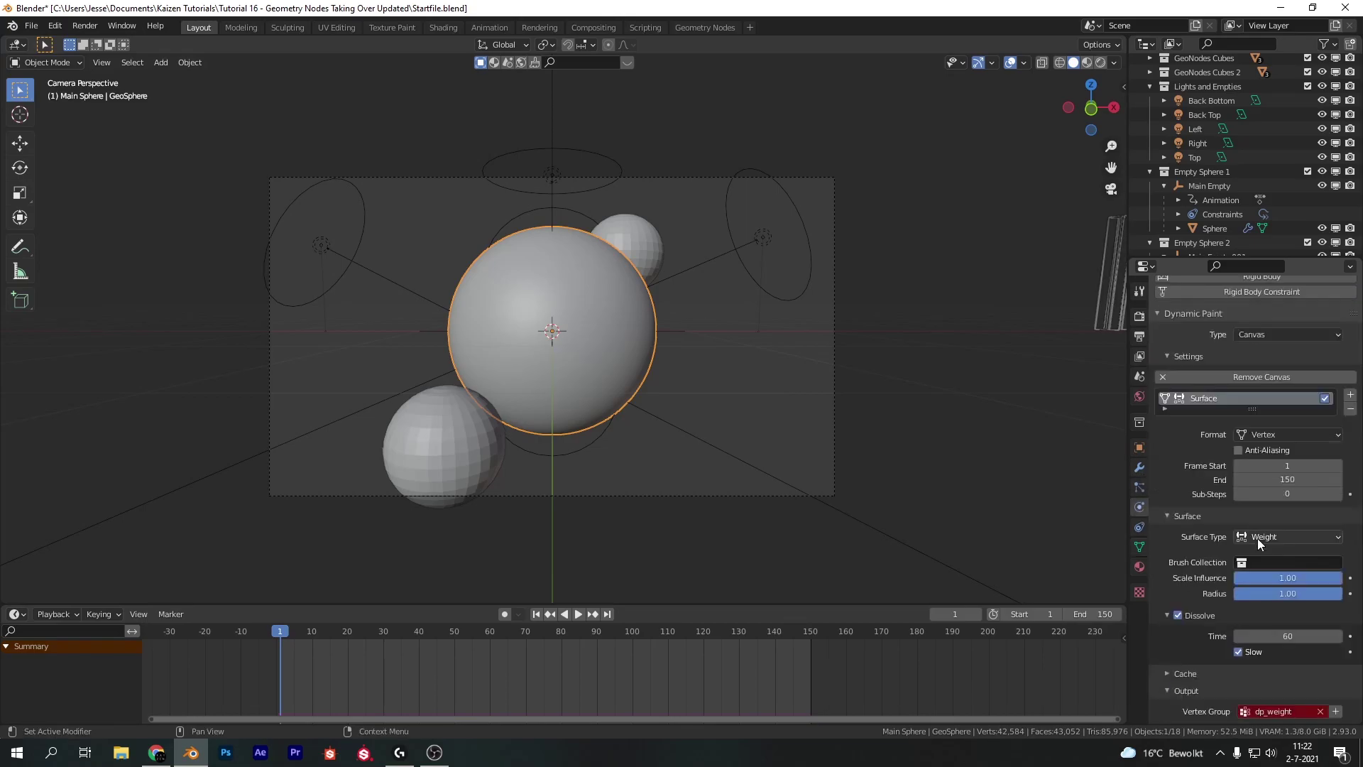
{"action": "left_click", "coordinate": [1274, 711]}
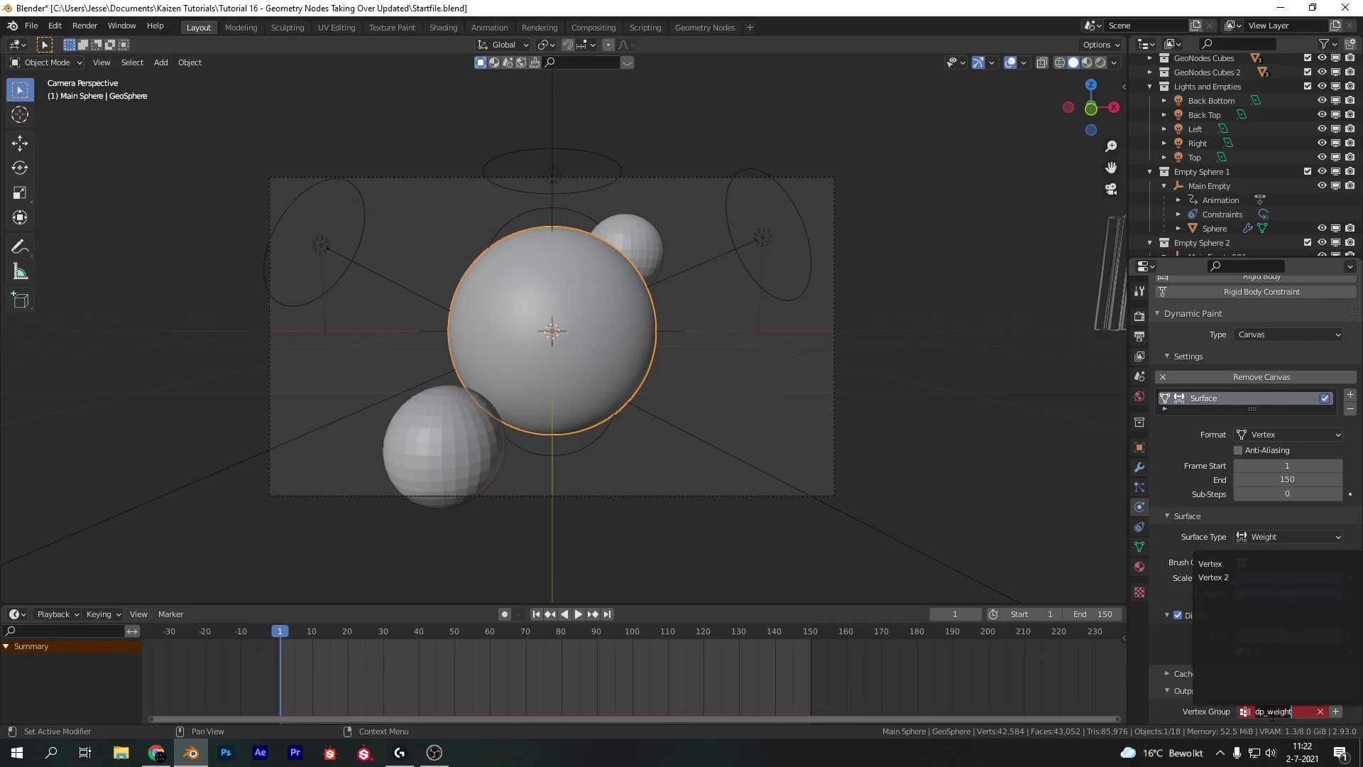
{"action": "left_click", "coordinate": [1213, 563]}
{"action": "left_click", "coordinate": [1286, 562]}
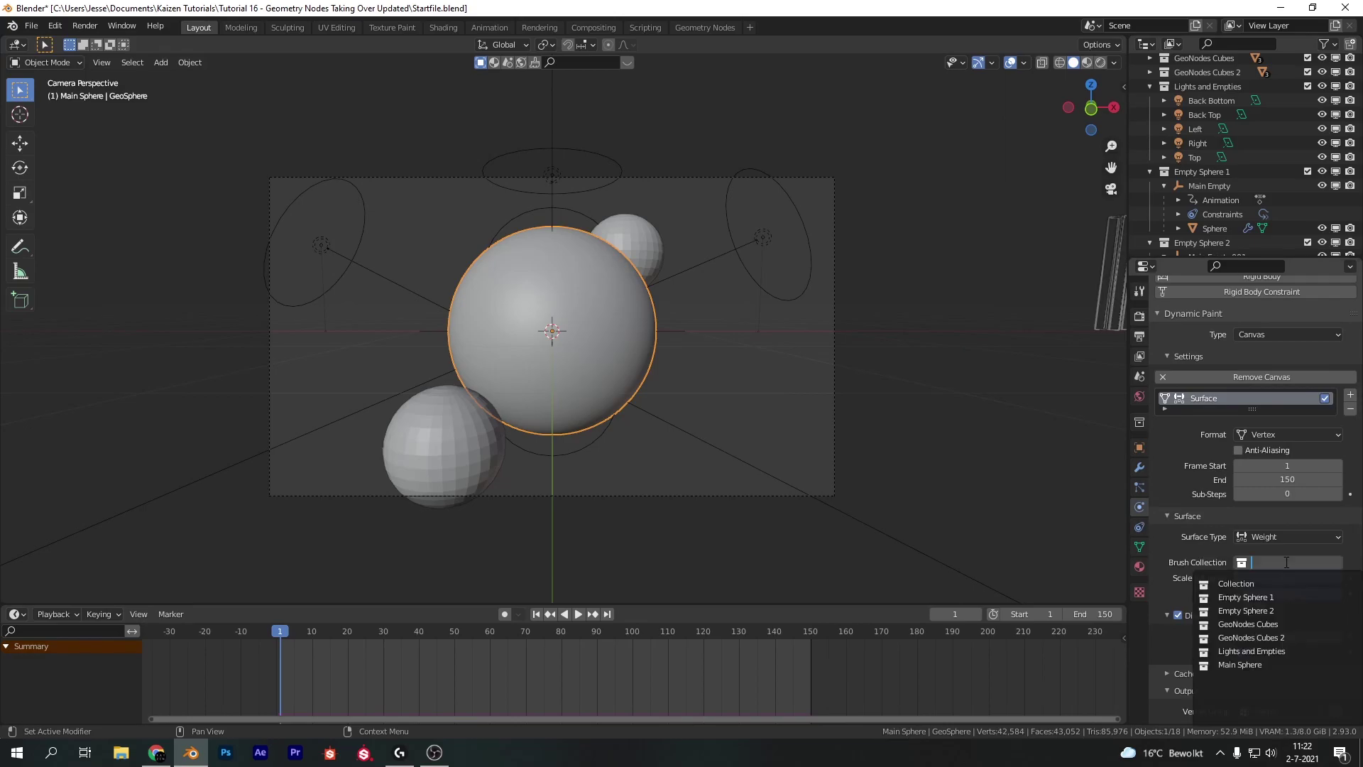
{"action": "left_click", "coordinate": [1269, 597]}
Step: Add a second canvas surface to the main sphere, with surface type Weight and brush collection Empty Sphere 2
{"action": "scroll", "coordinate": [1256, 441], "scroll_direction": "up", "scroll_amount": 2}
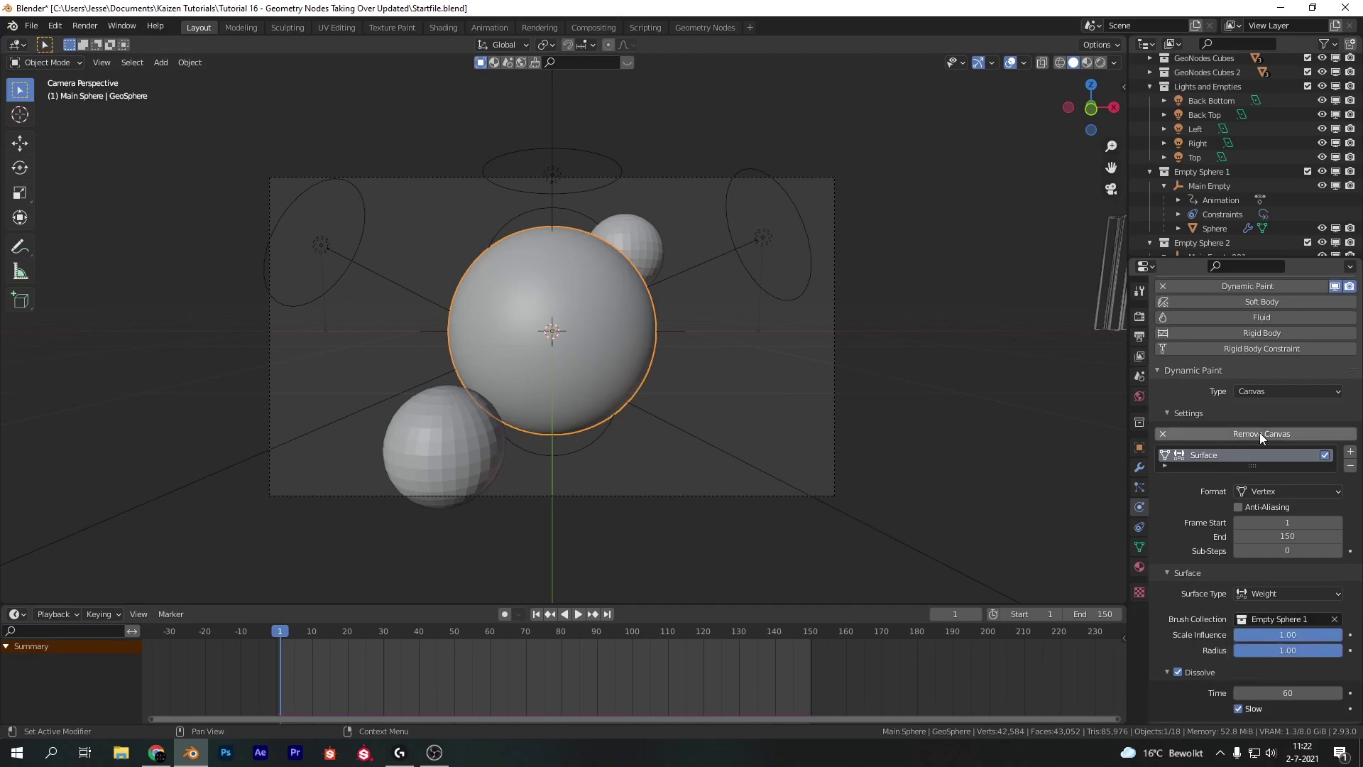
{"action": "left_click", "coordinate": [1351, 454]}
{"action": "scroll", "coordinate": [1192, 487], "scroll_direction": "down", "scroll_amount": 2}
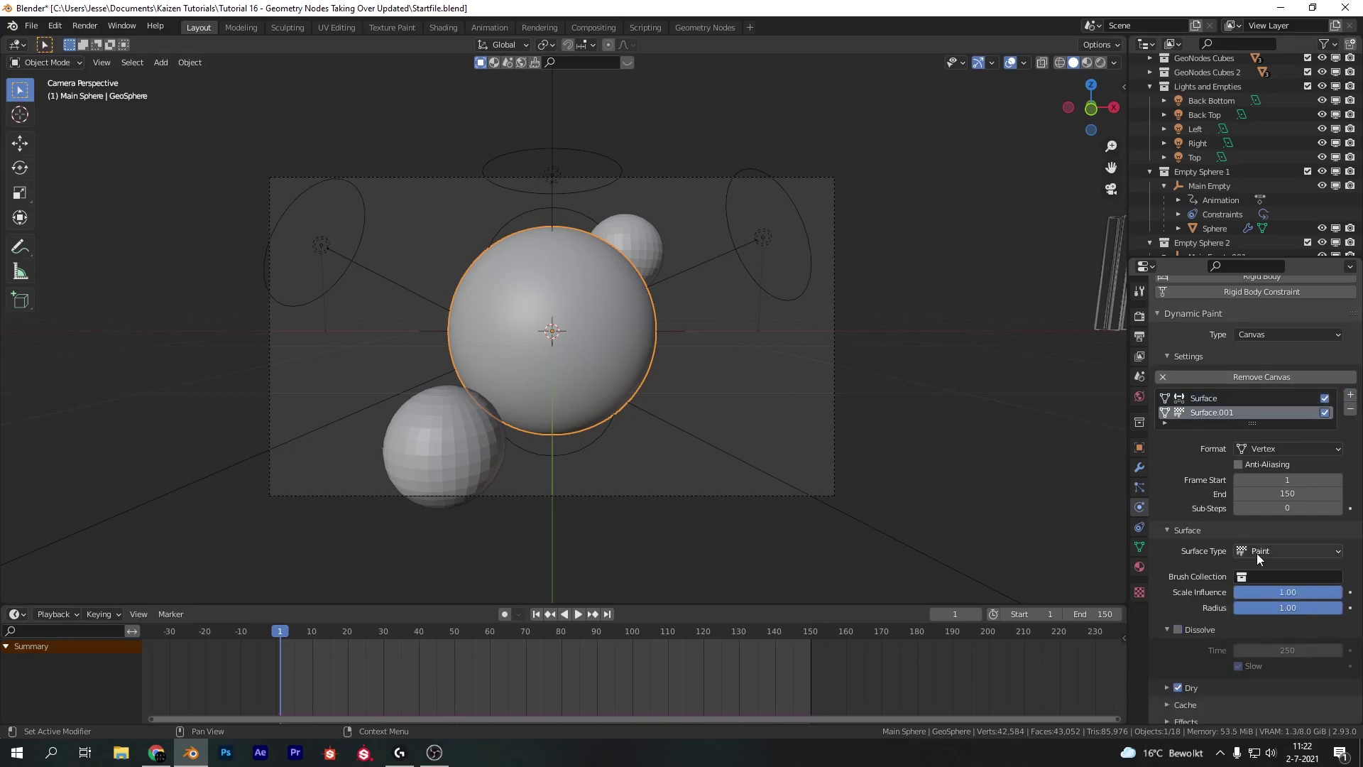
{"action": "left_click", "coordinate": [1253, 552]}
{"action": "left_click", "coordinate": [1266, 599]}
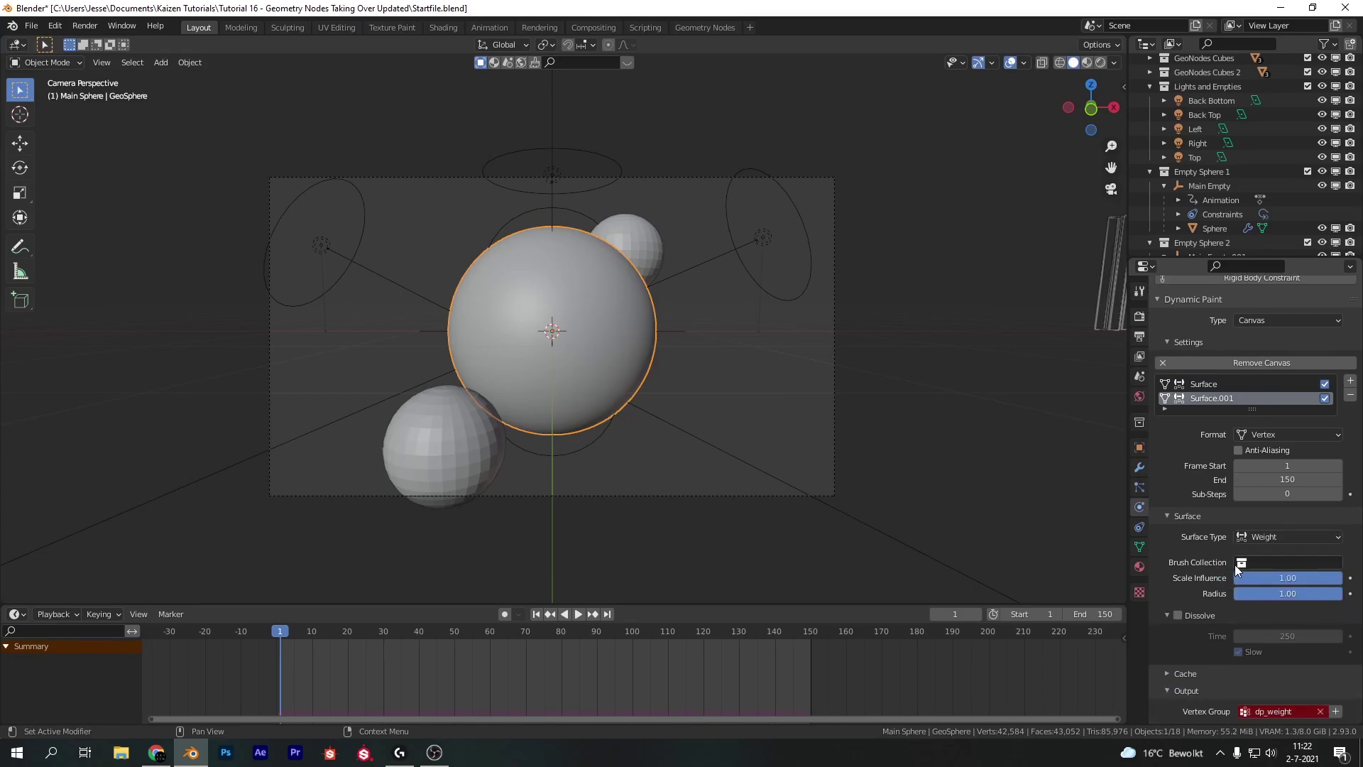
{"action": "left_click", "coordinate": [1238, 563]}
{"action": "left_click", "coordinate": [1245, 610]}
Step: Enable Dissolve on the second surface with a time of 60 and set its output vertex group to Vertex 2
{"action": "left_click", "coordinate": [1216, 615]}
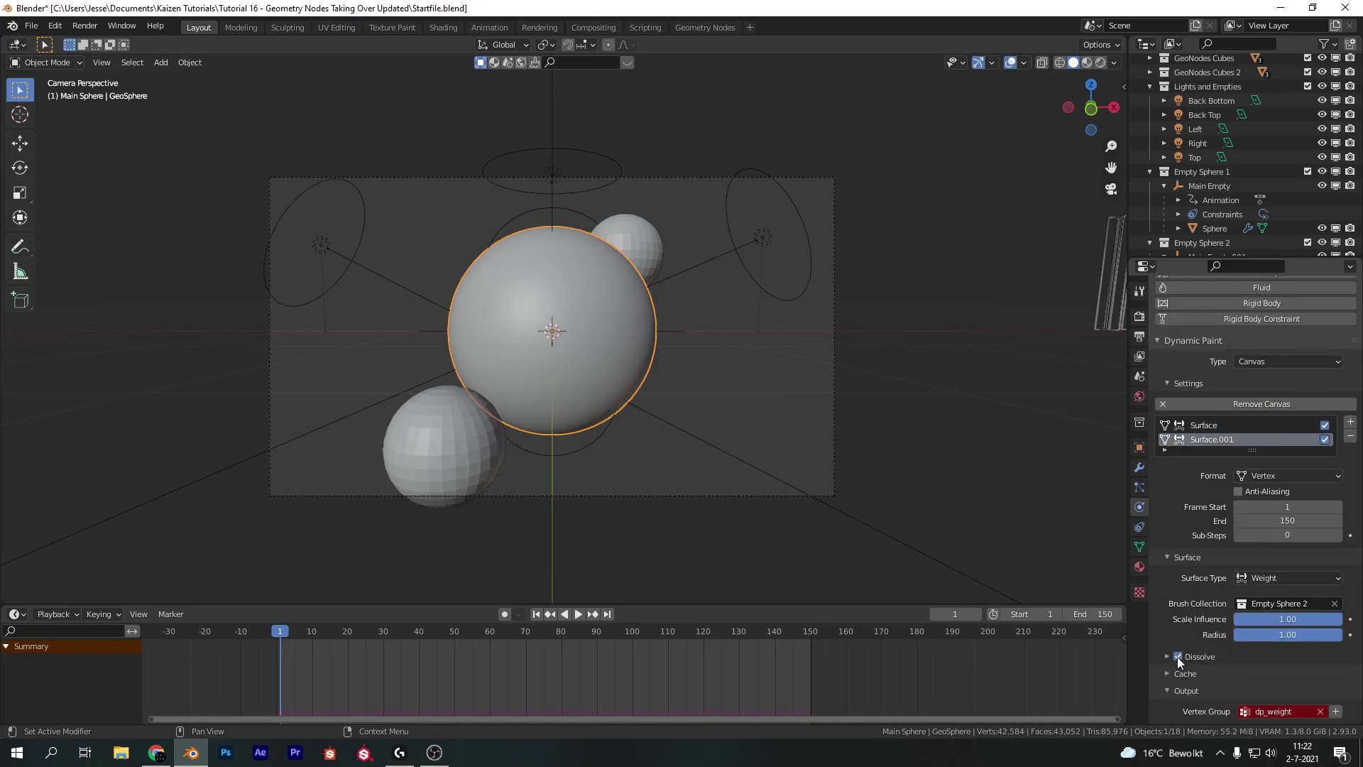
{"action": "left_click", "coordinate": [1199, 656]}
{"action": "left_click", "coordinate": [1263, 676]}
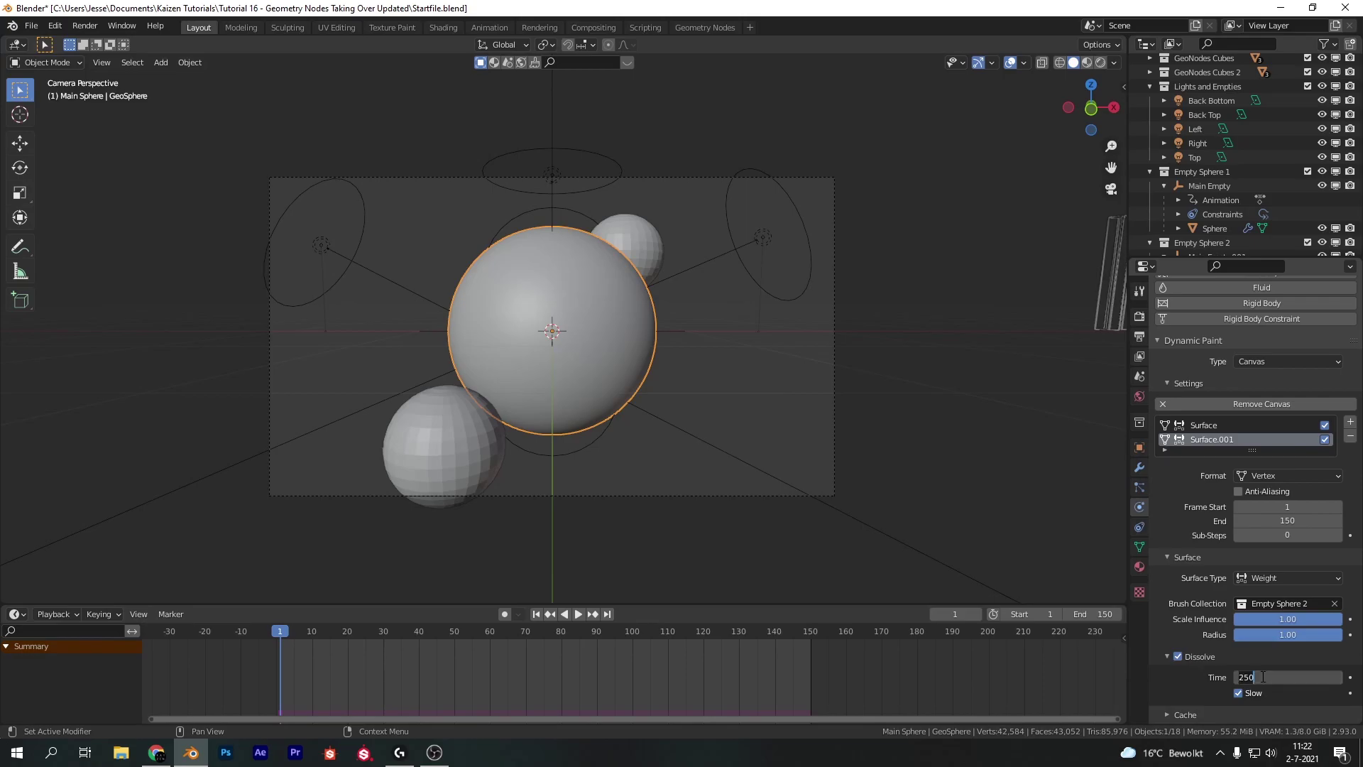
{"action": "type", "text": "60"}
{"action": "key", "text": "Return"}
{"action": "scroll", "coordinate": [1246, 676], "scroll_direction": "down", "scroll_amount": 2}
{"action": "left_click", "coordinate": [1274, 712]}
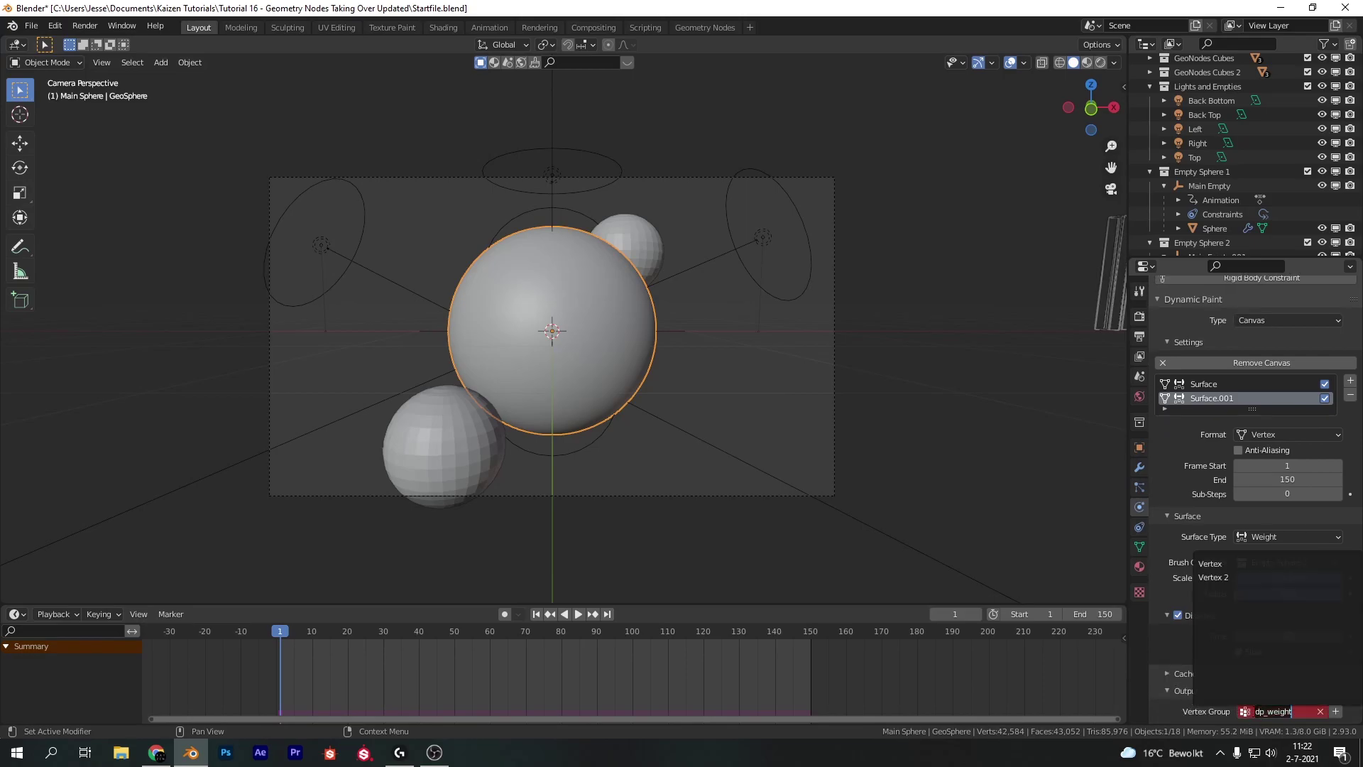
{"action": "left_click", "coordinate": [1249, 615]}
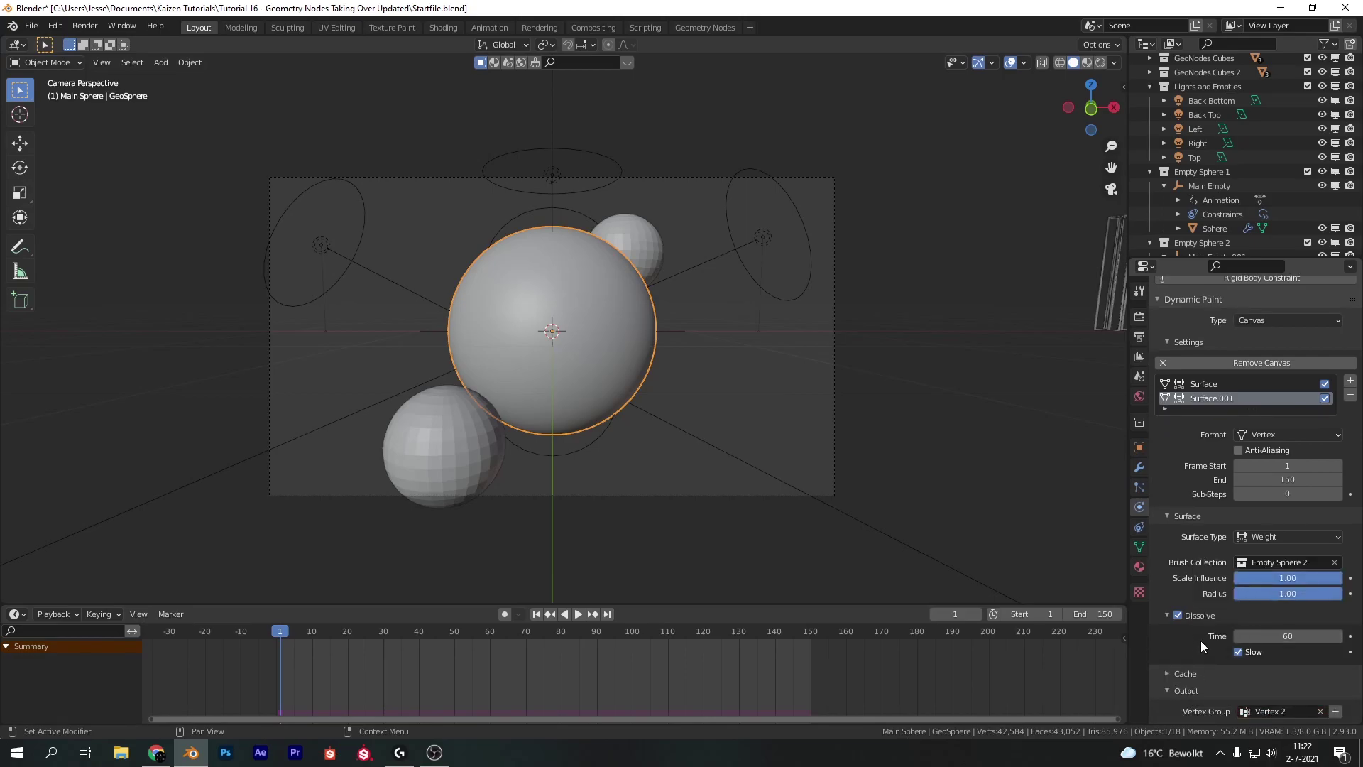
Step: Name the first canvas surface's cache Vertex
{"action": "left_click", "coordinate": [1212, 383]}
{"action": "left_click", "coordinate": [1183, 672]}
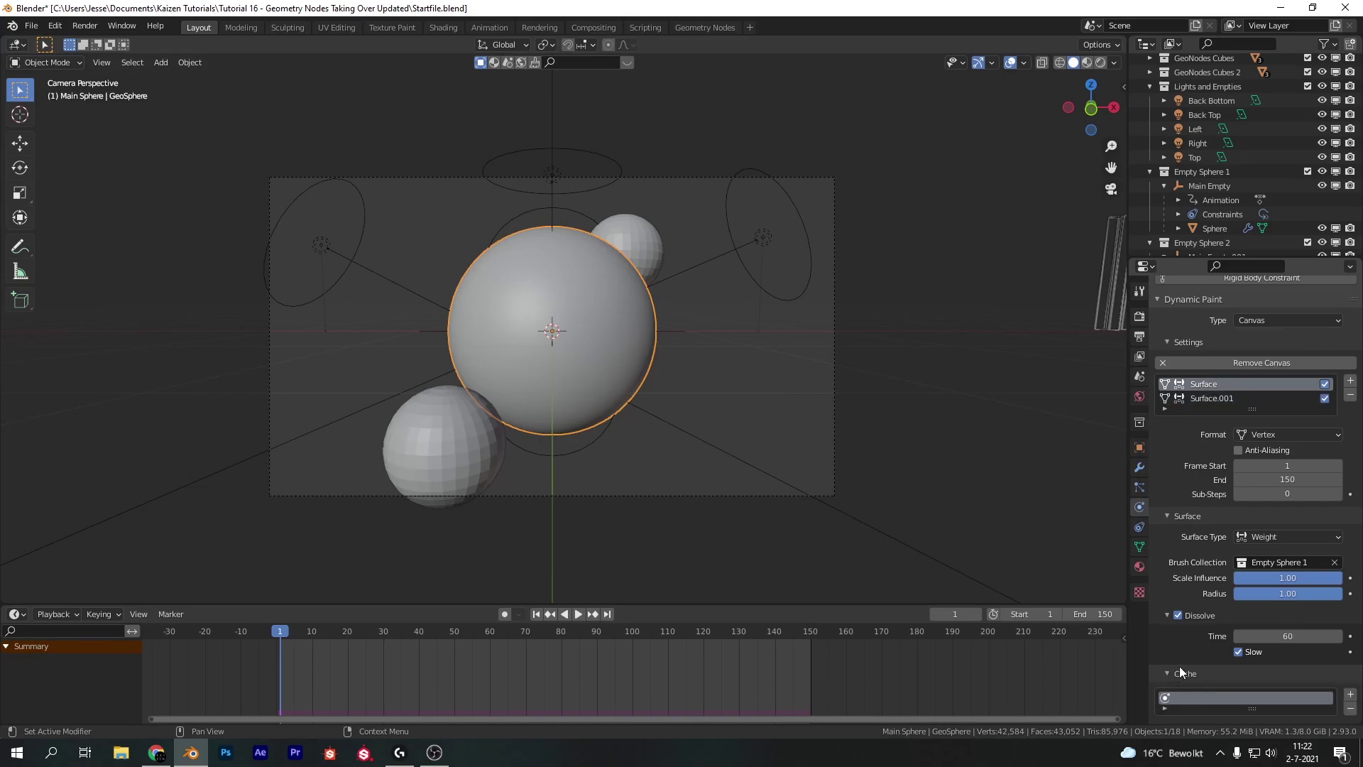
{"action": "scroll", "coordinate": [1208, 569], "scroll_direction": "down", "scroll_amount": 4}
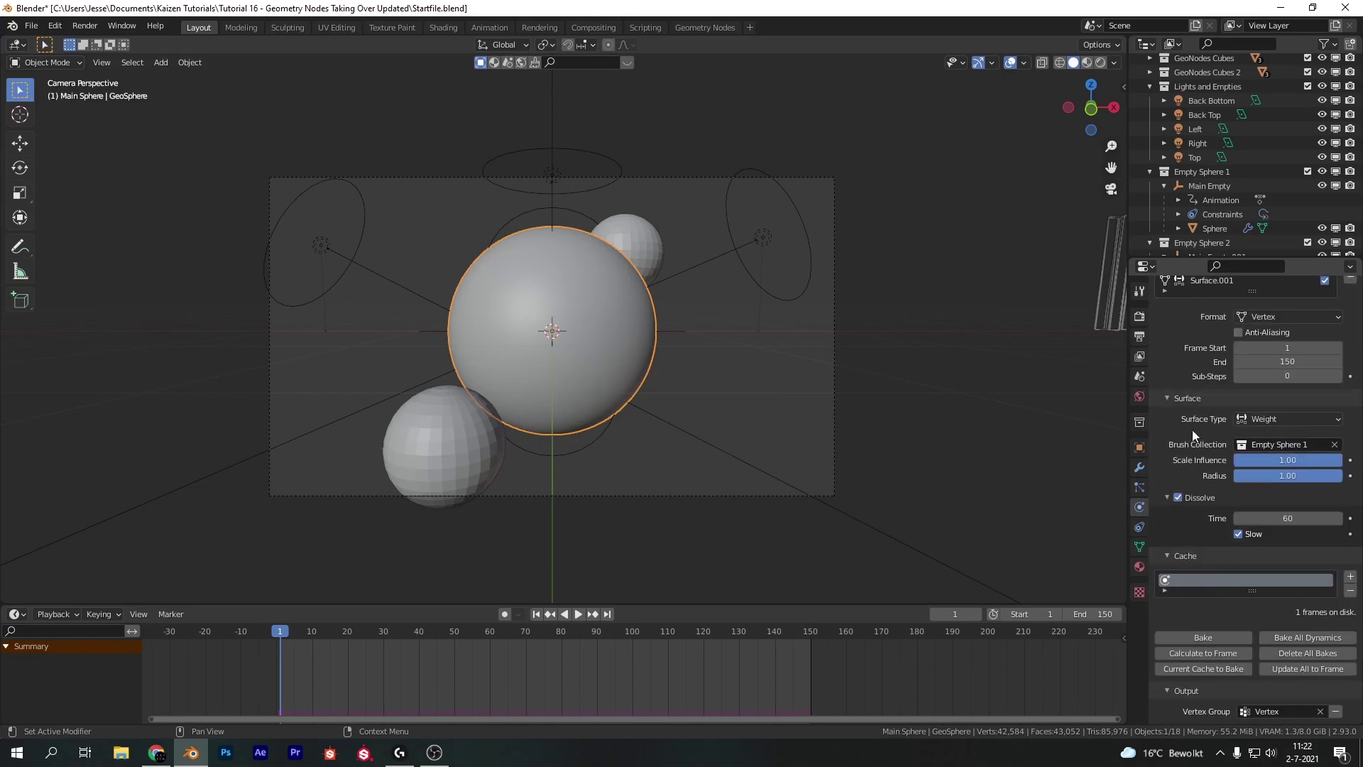
{"action": "type", "text": "Vertex"}
{"action": "key", "text": "Return"}
Step: Name the second canvas surface's cache Vertex 2
{"action": "scroll", "coordinate": [1215, 483], "scroll_direction": "up", "scroll_amount": 3}
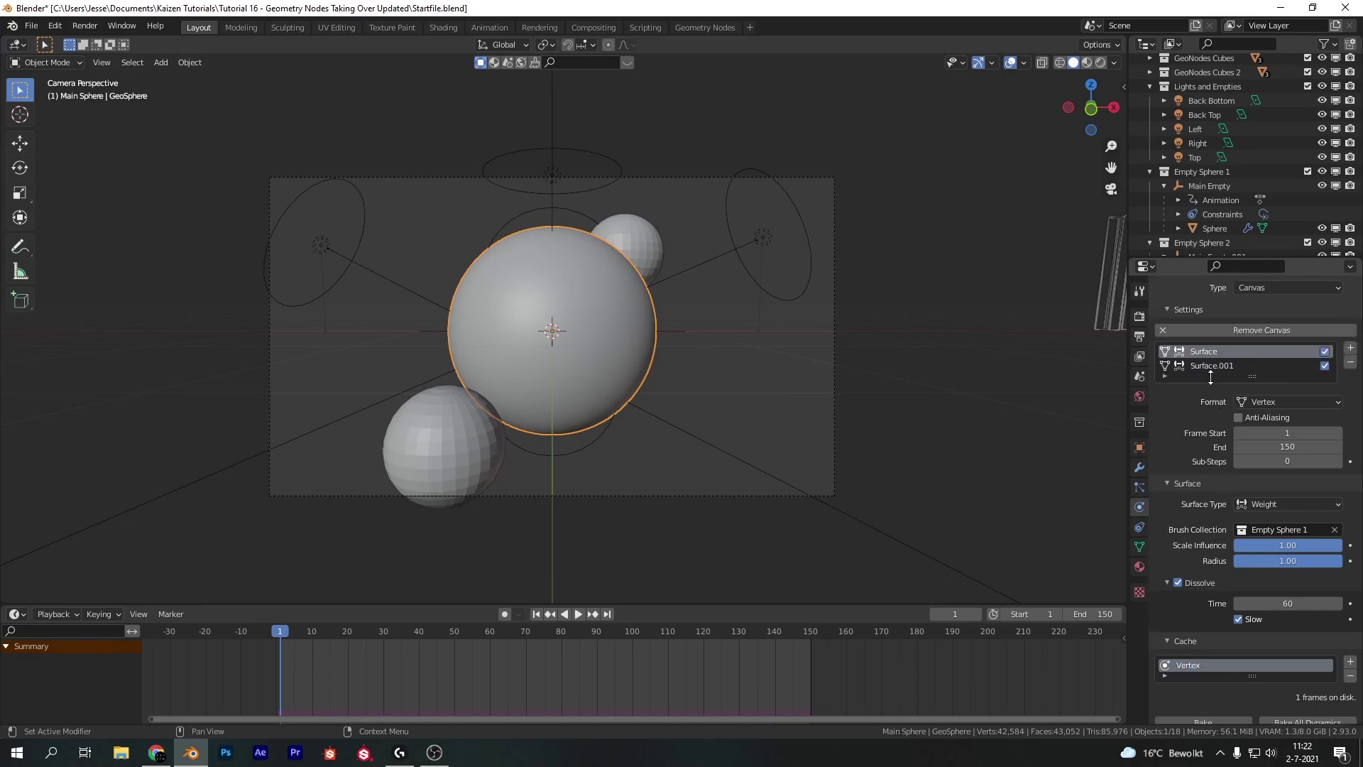
{"action": "left_click", "coordinate": [1205, 364]}
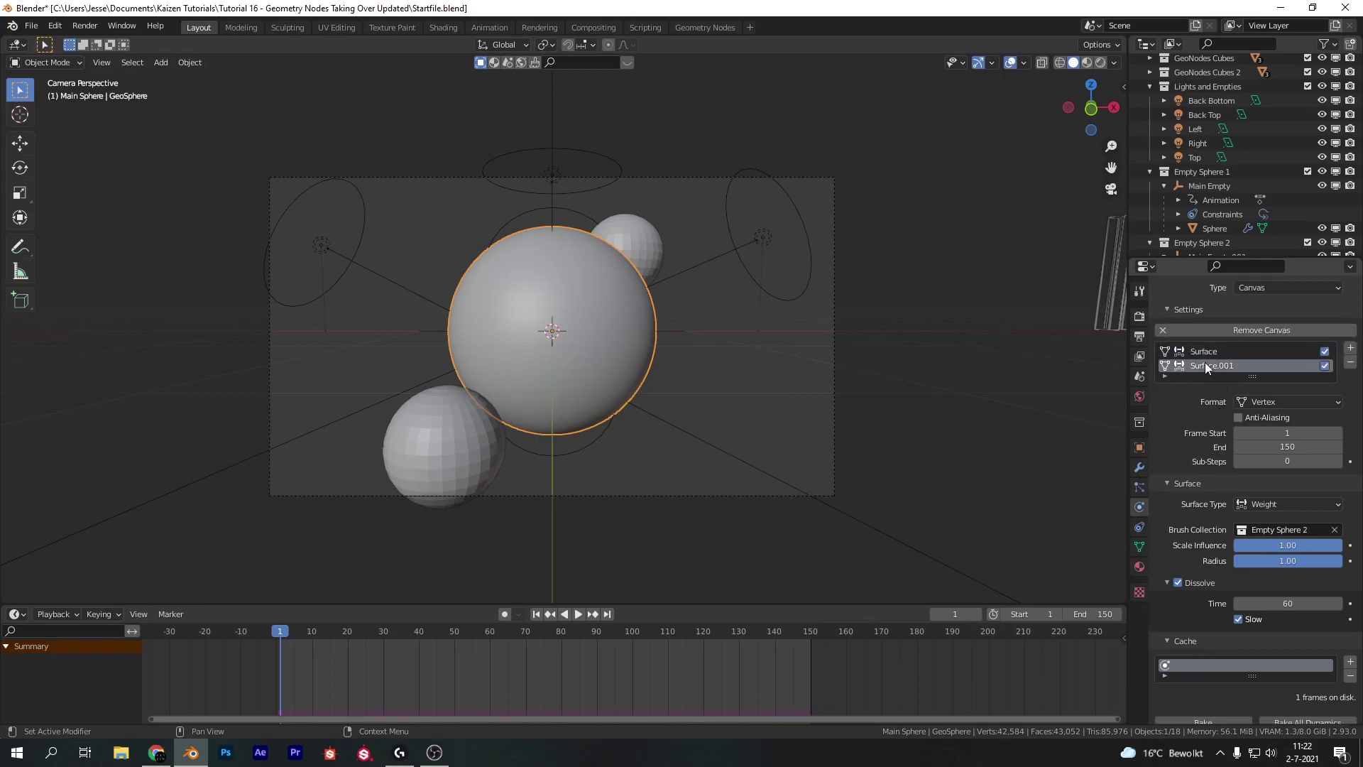
{"action": "double_click", "coordinate": [1199, 662]}
{"action": "type", "text": "Vertex 2"}
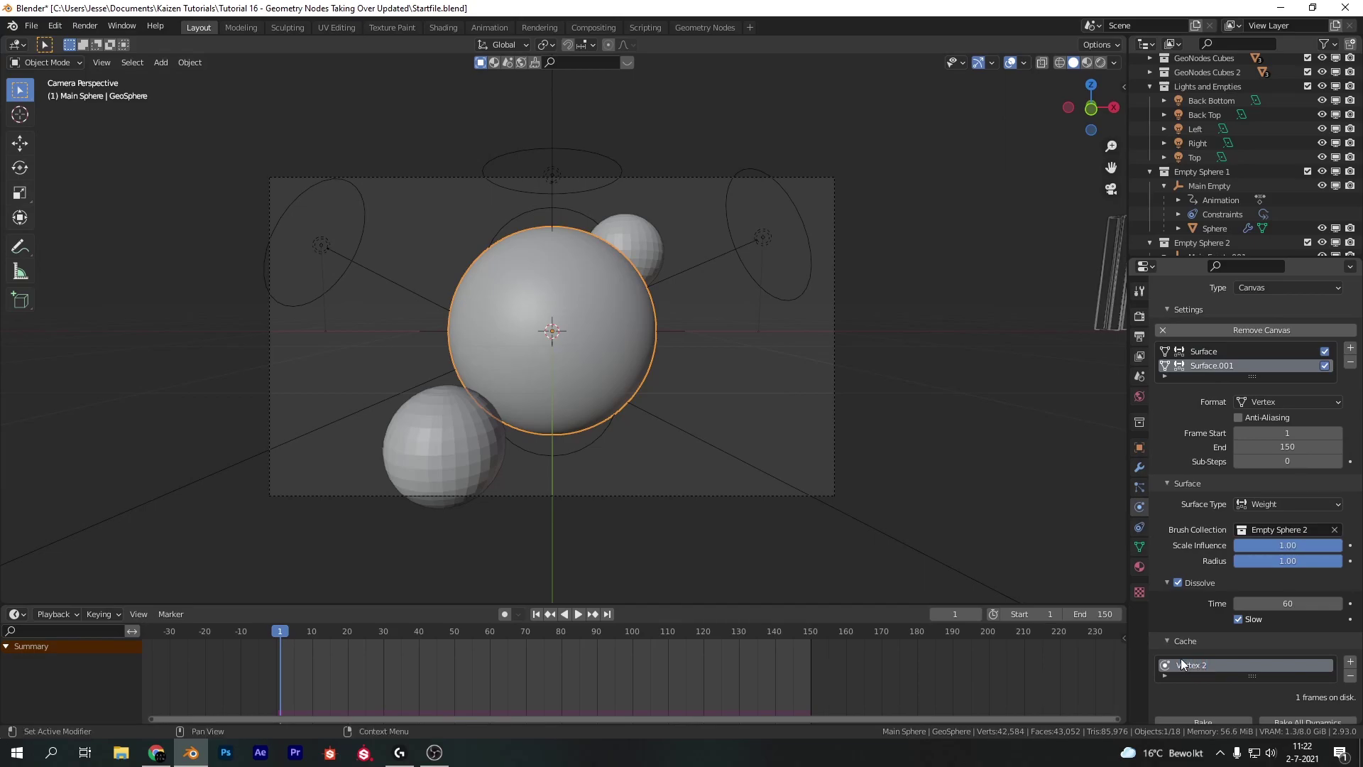
Step: Bake the Vertex cache of the first canvas surface and the Vertex 2 cache of the second one
{"action": "scroll", "coordinate": [1192, 664], "scroll_direction": "down", "scroll_amount": 3}
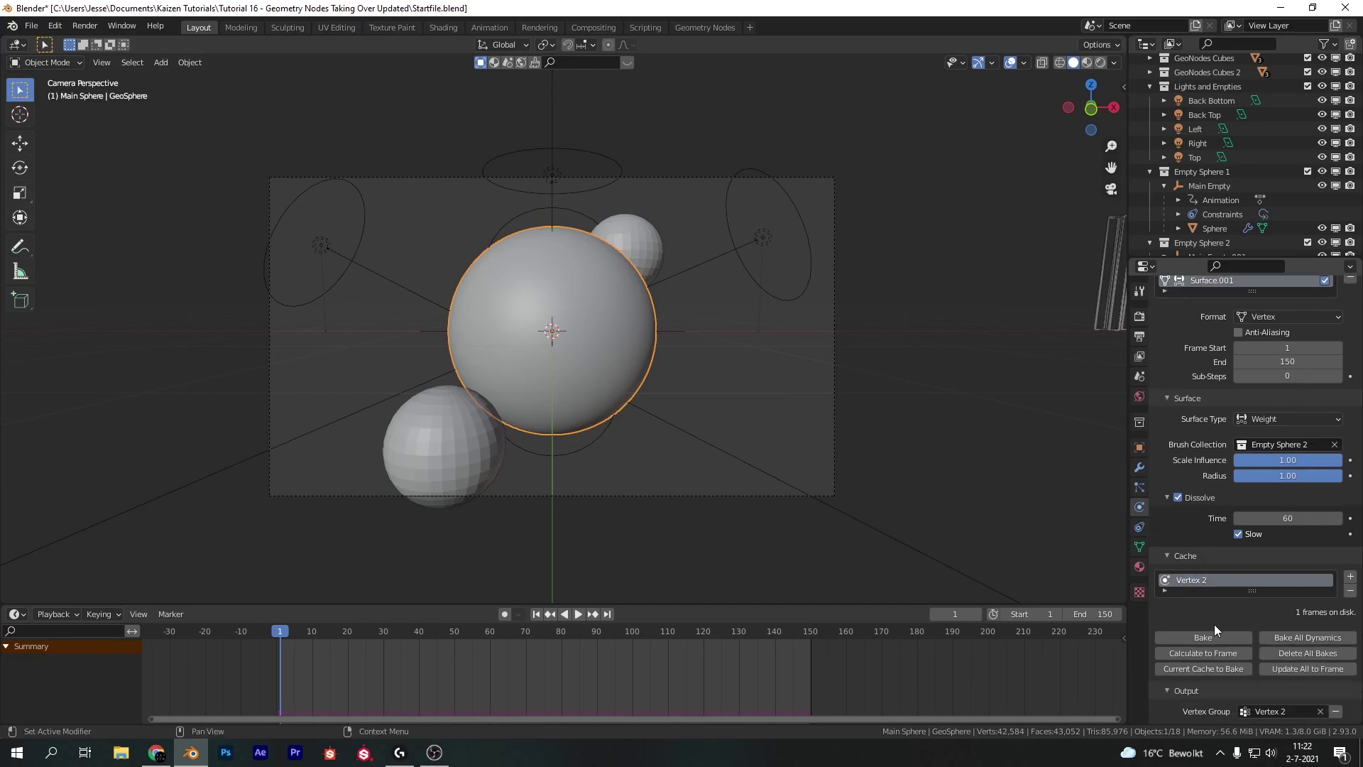
{"action": "scroll", "coordinate": [1236, 495], "scroll_direction": "up", "scroll_amount": 3}
{"action": "left_click", "coordinate": [1206, 351]}
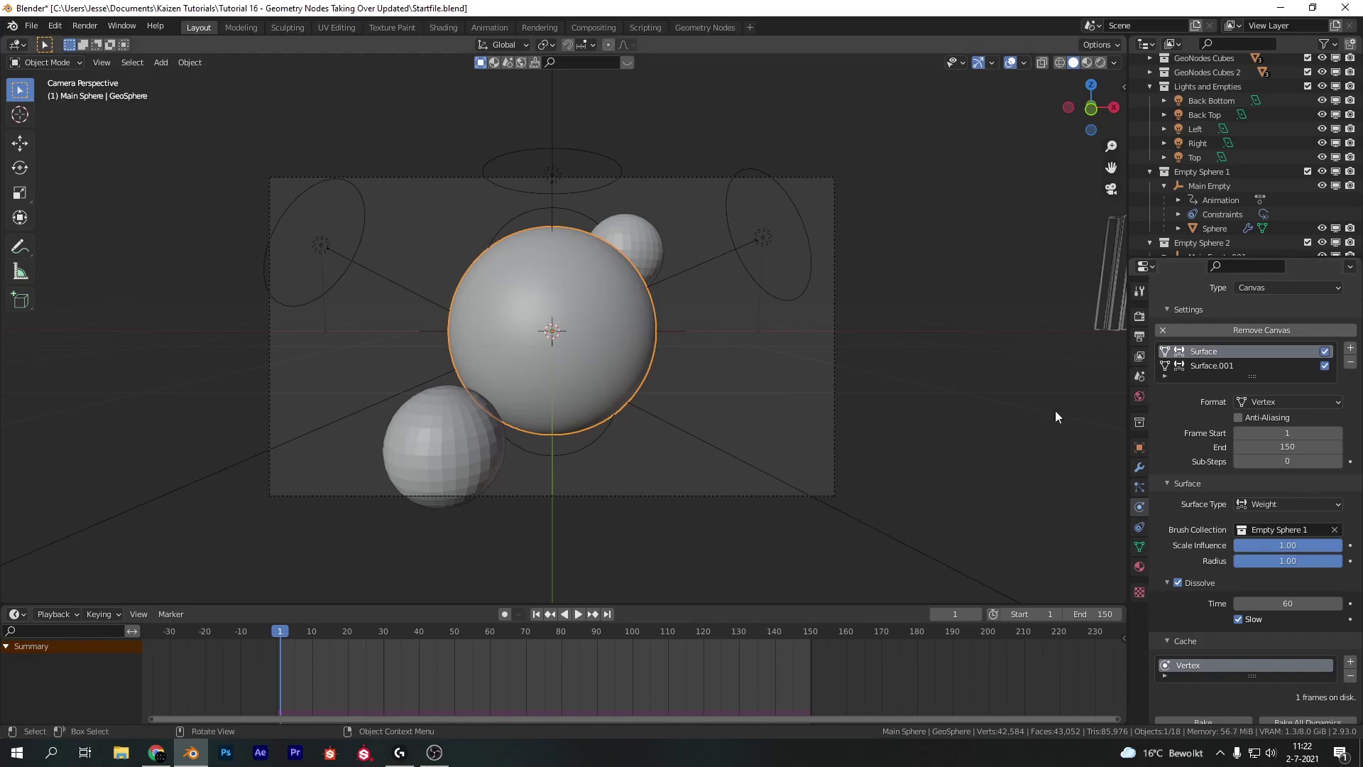
{"action": "scroll", "coordinate": [1211, 629], "scroll_direction": "down", "scroll_amount": 3}
{"action": "left_click", "coordinate": [1215, 636]}
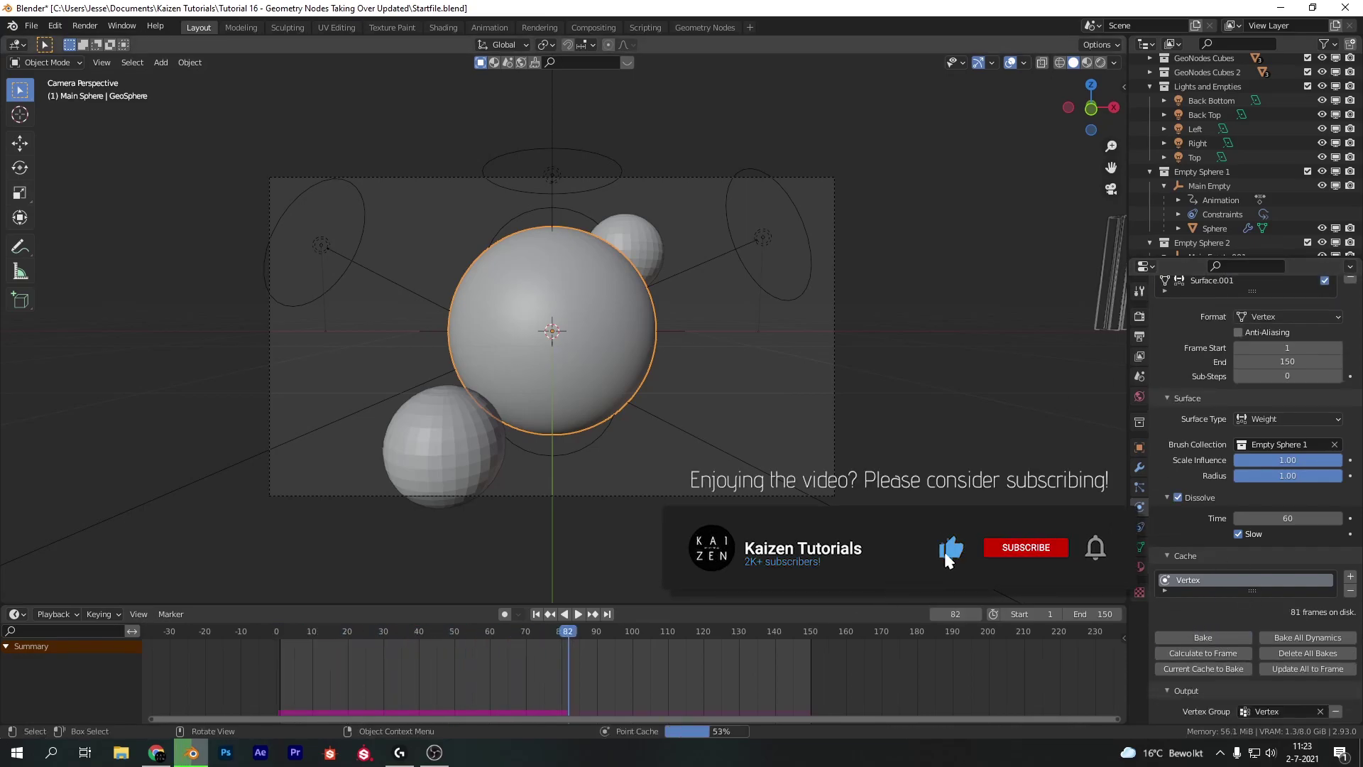
{"action": "left_click", "coordinate": [1202, 282]}
{"action": "left_click", "coordinate": [1221, 633]}
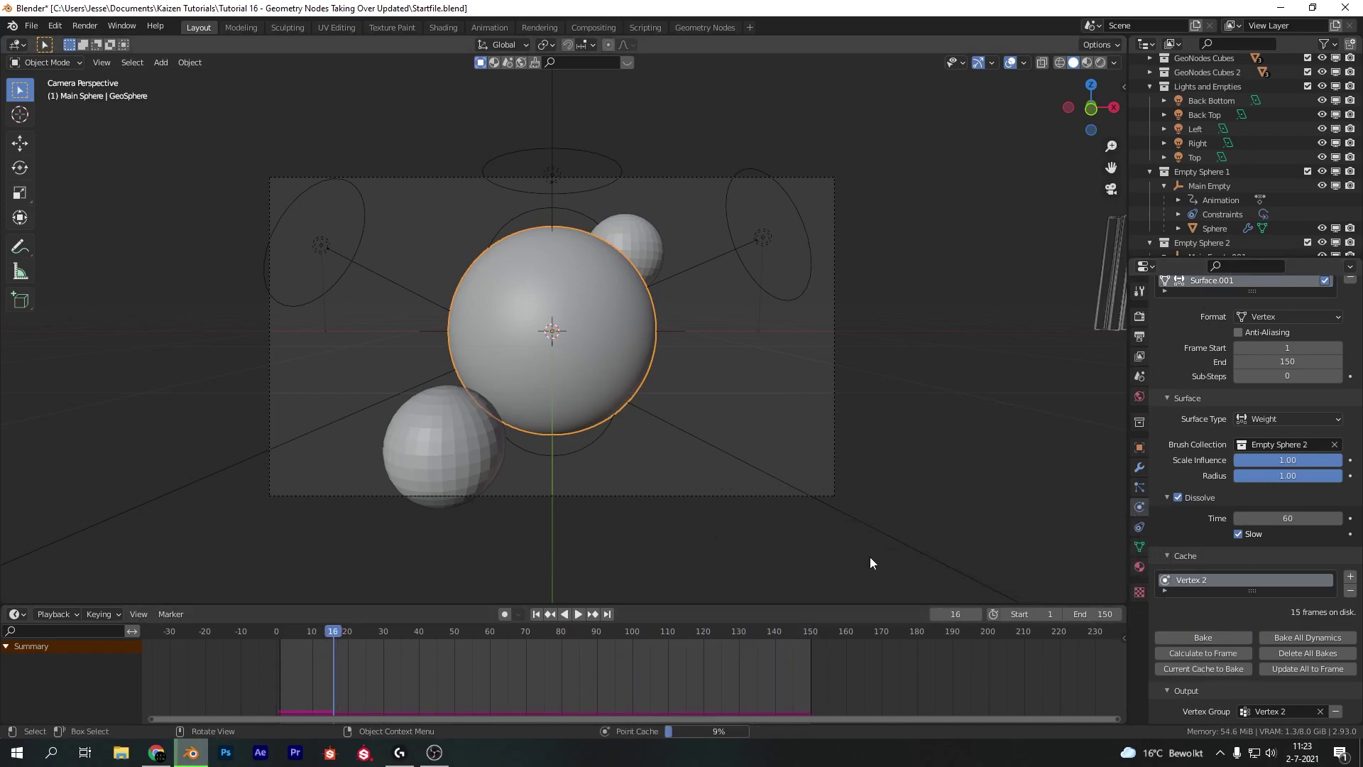
Step: Switch the main sphere to Weight Paint mode and play the animation to check the baked weights
{"action": "left_click", "coordinate": [52, 62]}
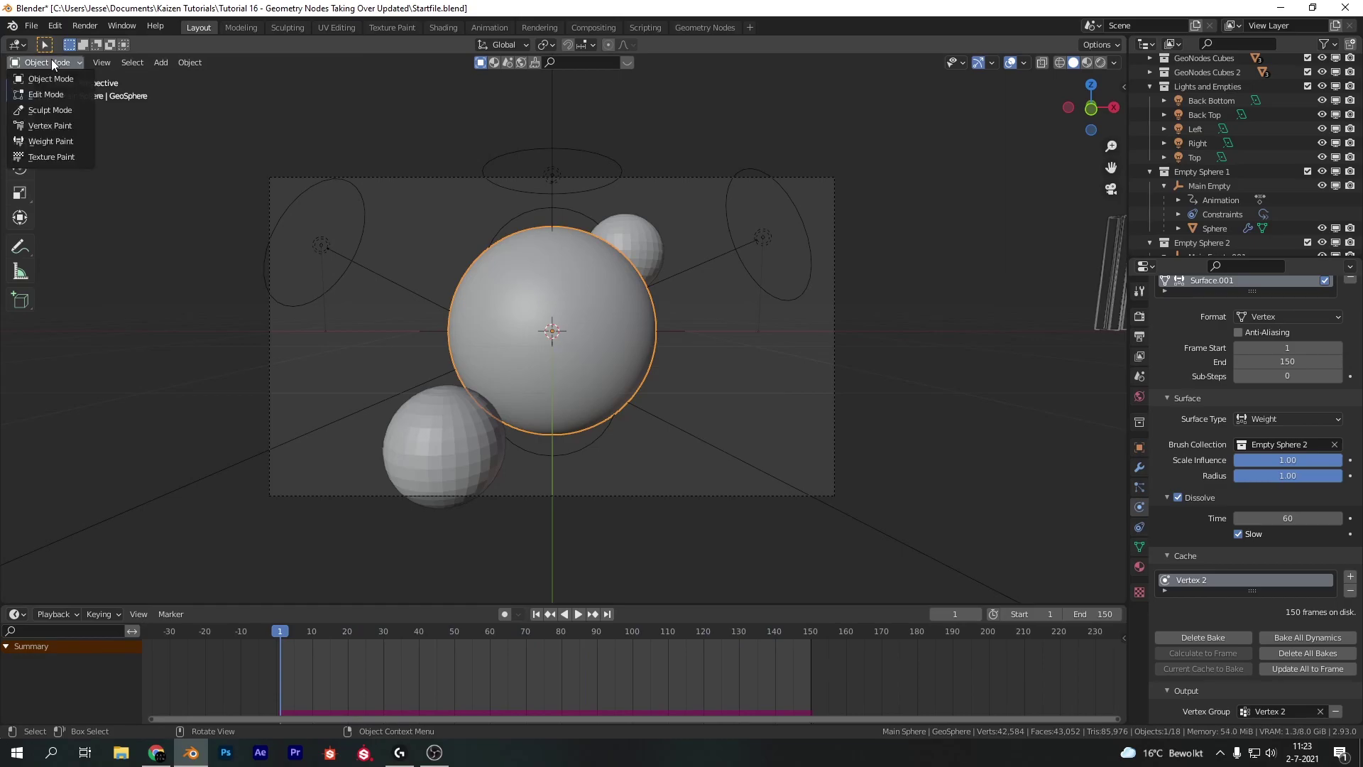
{"action": "left_click", "coordinate": [47, 141]}
{"action": "mouse_move", "coordinate": [663, 518]}
{"action": "middle_mouse_down"}
{"action": "mouse_move", "coordinate": [702, 445]}
{"action": "mouse_move", "coordinate": [699, 412]}
{"action": "middle_mouse_up"}
{"action": "key", "text": "space"}
{"action": "scroll", "coordinate": [694, 419], "scroll_direction": "down", "scroll_amount": 4}
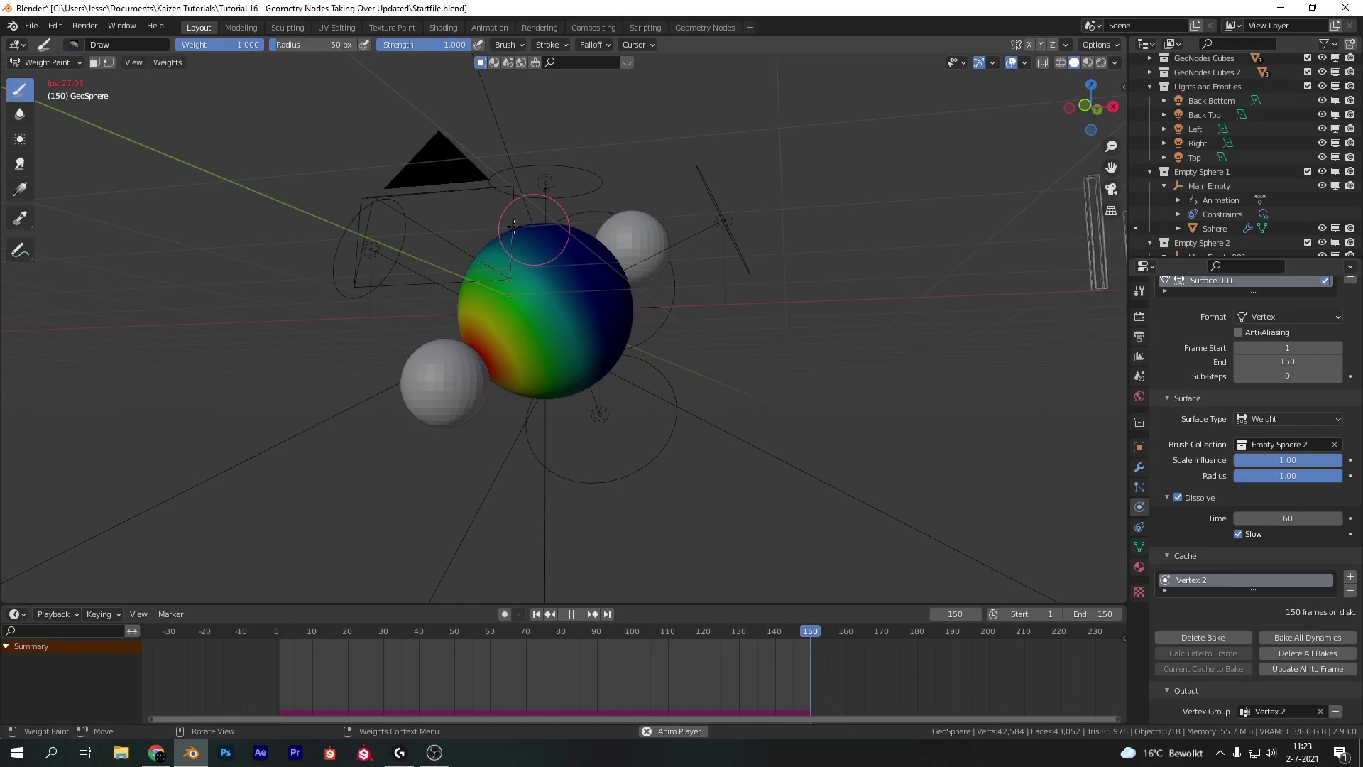
{"action": "key", "text": "space"}
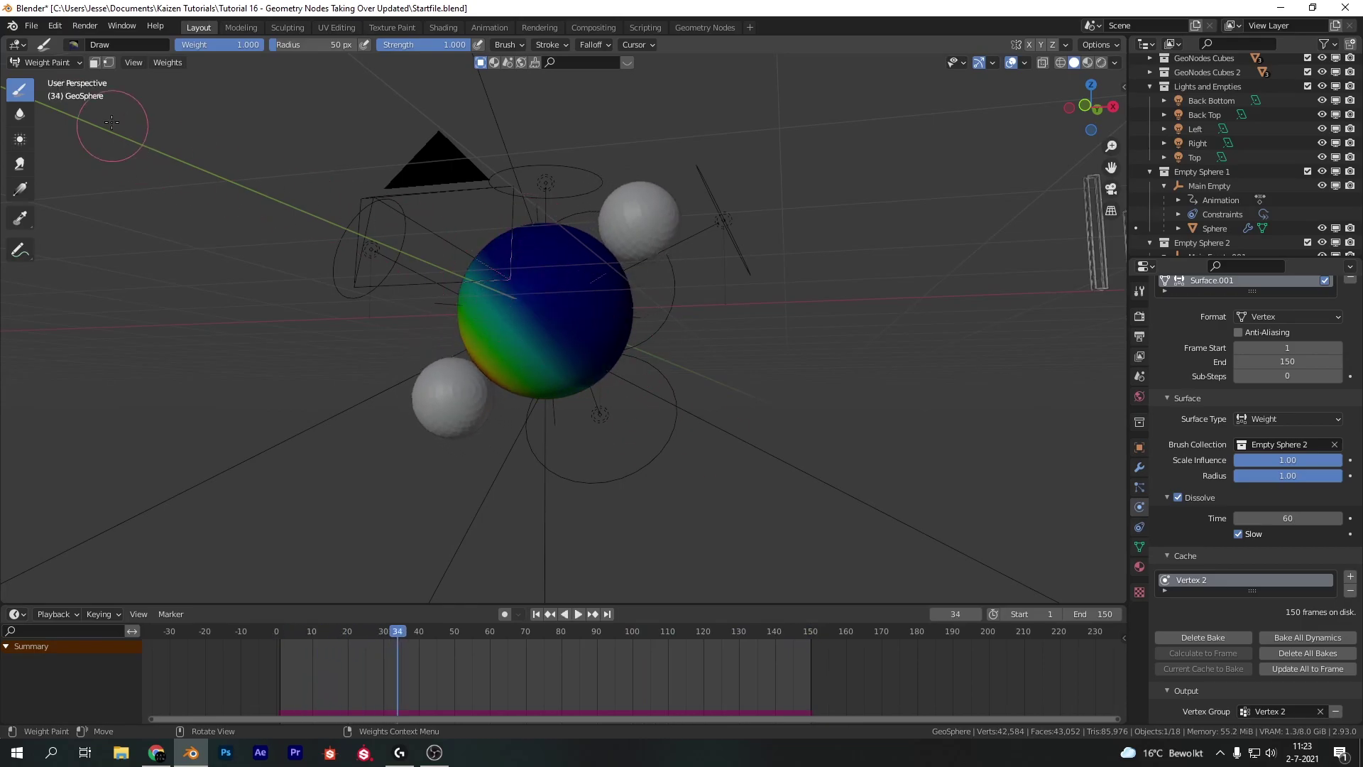
Step: Return the main sphere to Object Mode and view the scene through the camera
{"action": "left_click", "coordinate": [26, 61]}
{"action": "left_click", "coordinate": [28, 75]}
{"action": "key", "text": "KP_0"}
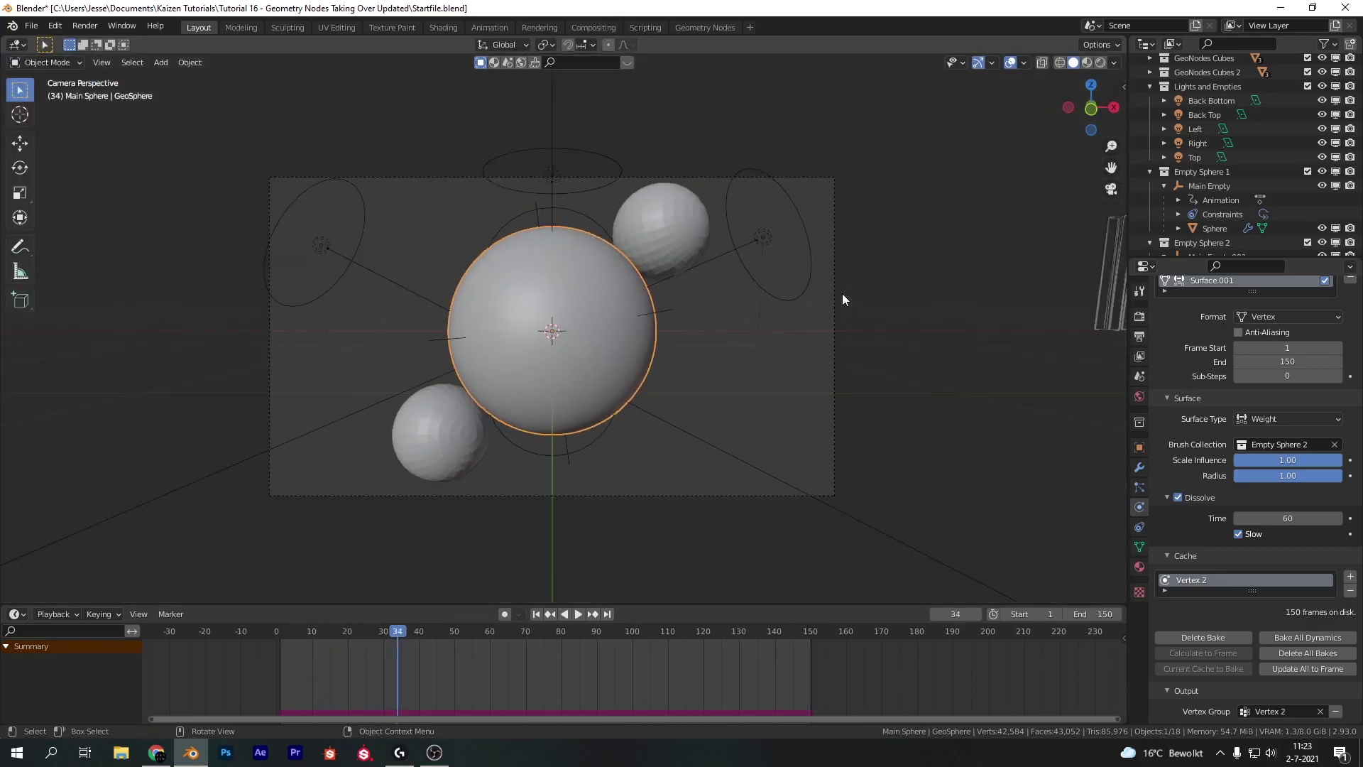
Step: Disable the Empty Sphere 1 and Empty Sphere 2 collections in viewports and collapse both in the outliner
{"action": "left_click", "coordinate": [756, 355]}
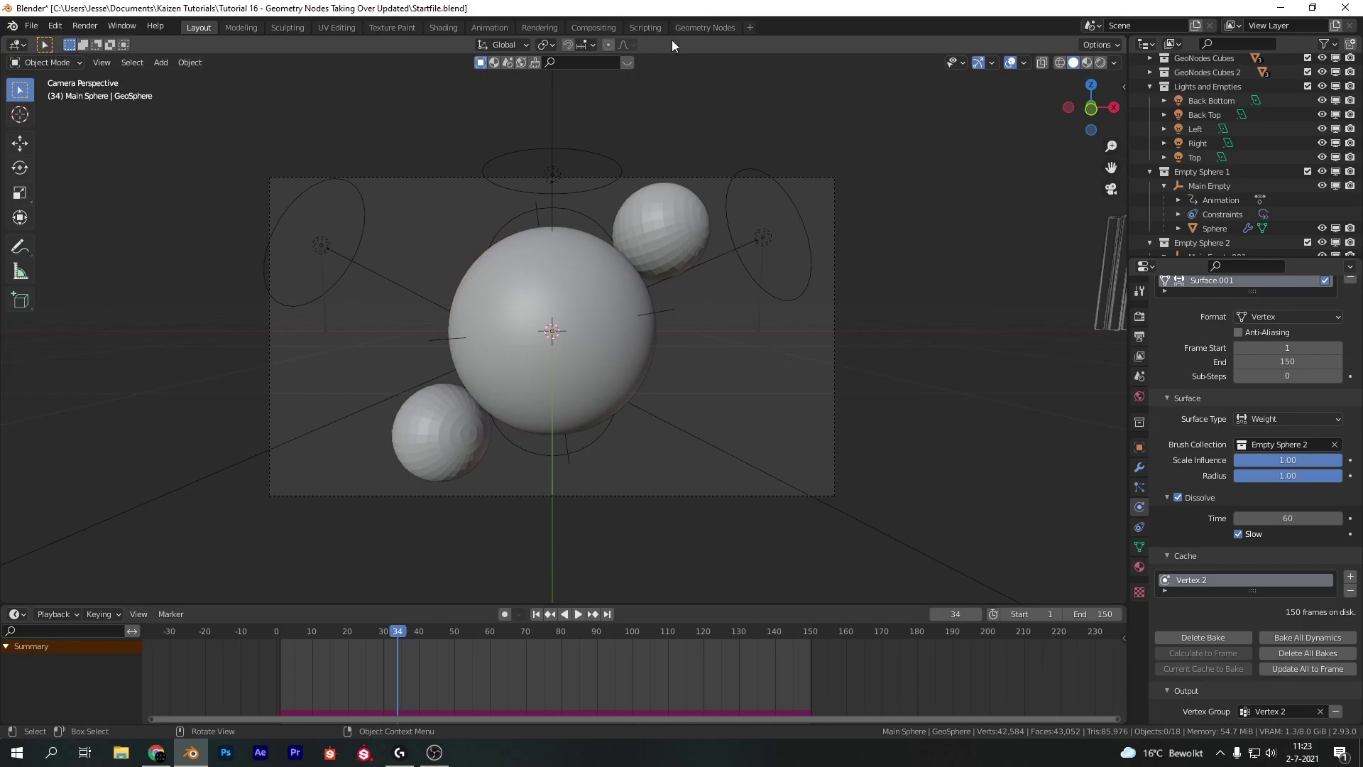
{"action": "left_click", "coordinate": [692, 213]}
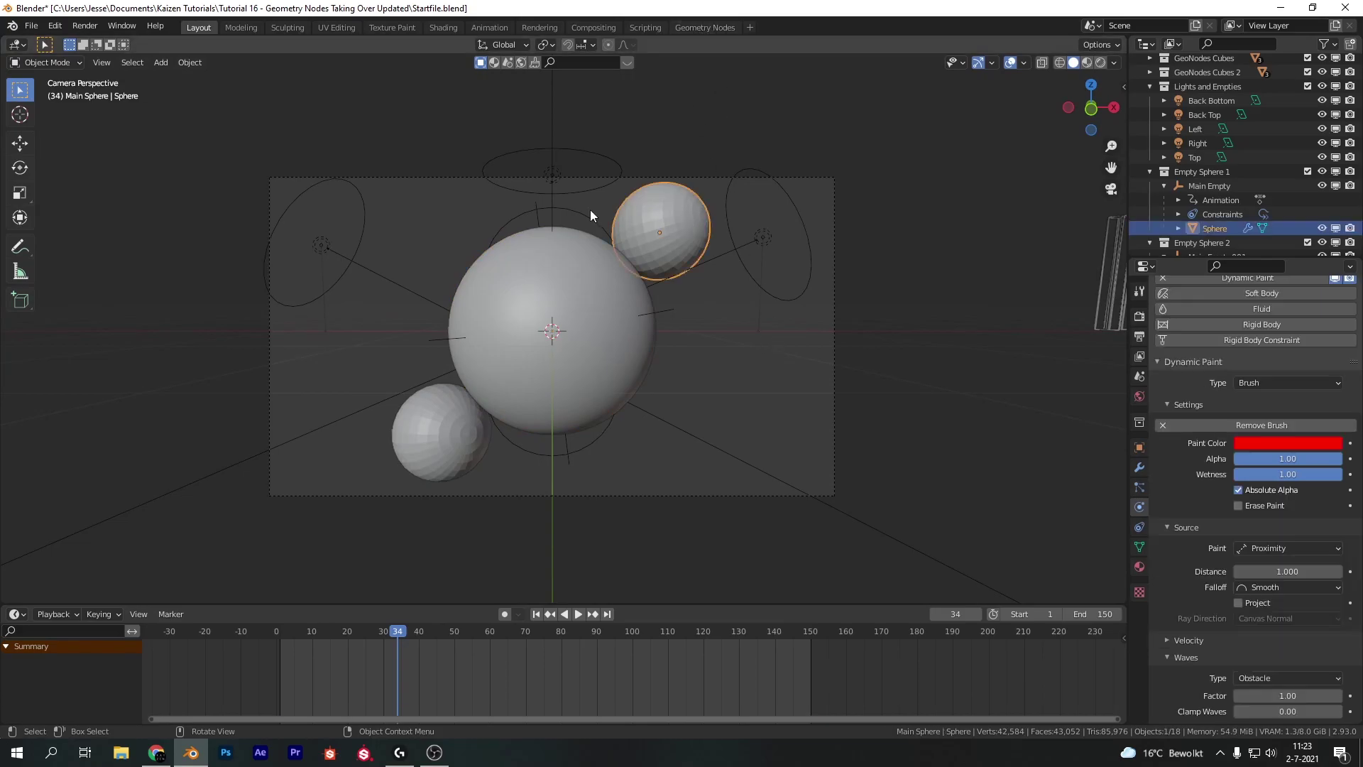
{"action": "left_click", "coordinate": [1336, 171]}
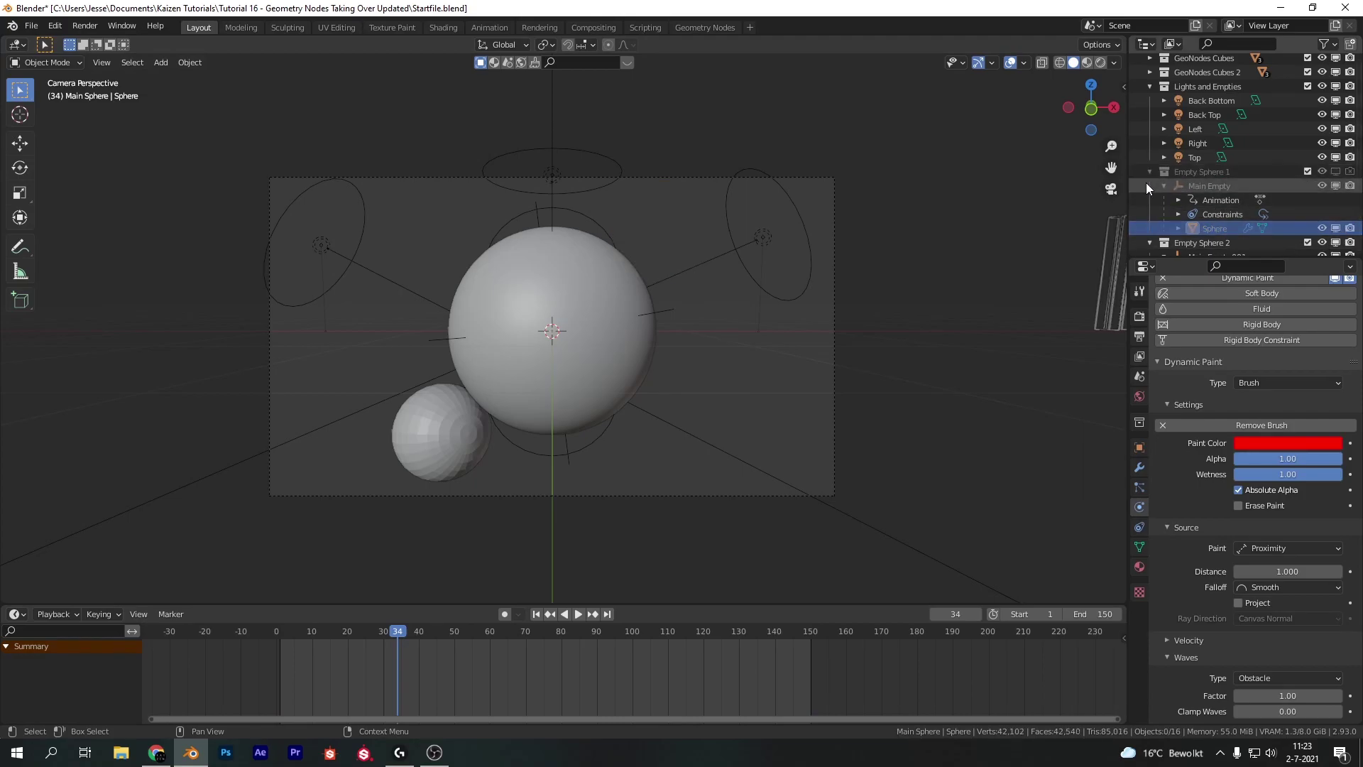
{"action": "left_click", "coordinate": [1149, 171]}
{"action": "left_click", "coordinate": [1337, 187]}
{"action": "left_click", "coordinate": [1149, 186]}
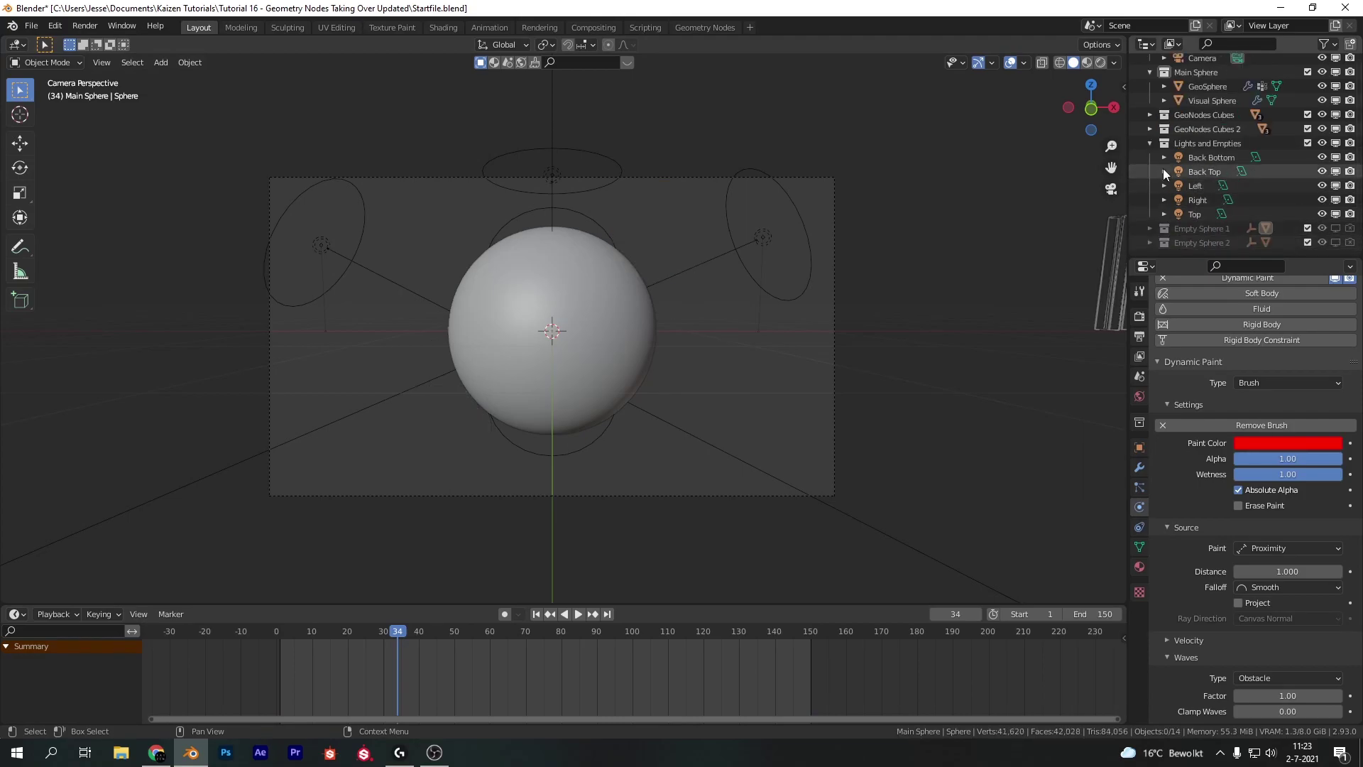
Step: Select the main sphere, switch to the Geometry Nodes workspace and move its Dynamic Paint modifier above the GeometryNodes modifier
{"action": "left_click", "coordinate": [577, 349]}
{"action": "left_click", "coordinate": [705, 27]}
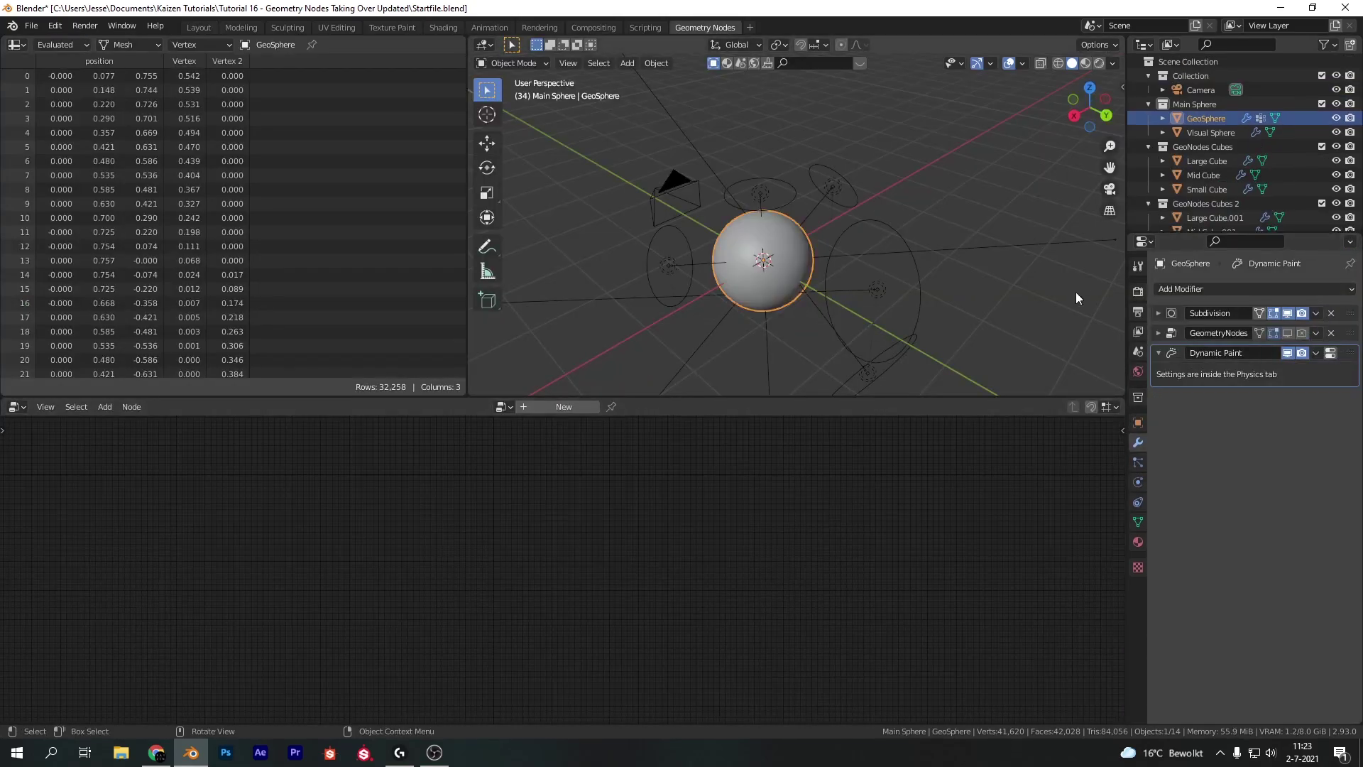
{"action": "left_click_drag", "start_coordinate": [1347, 354], "coordinate": [1344, 331]}
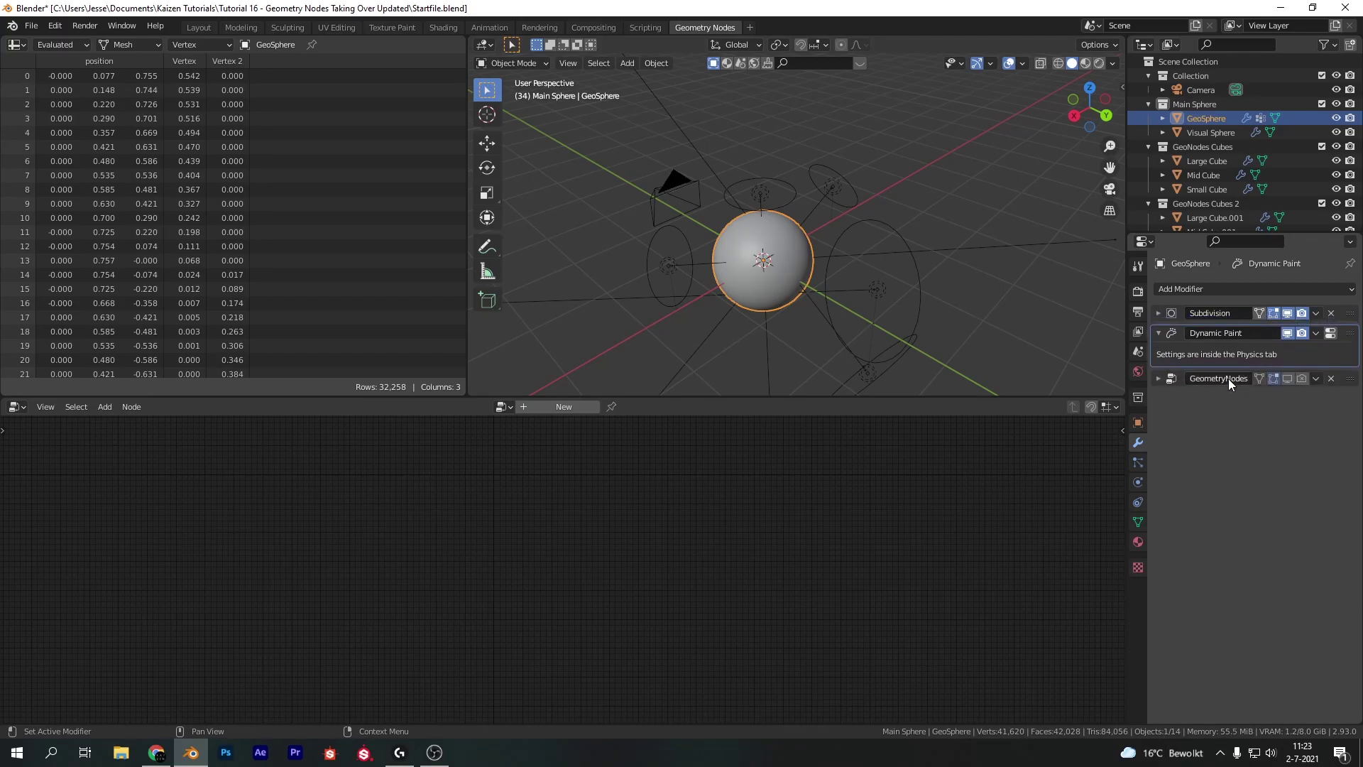
Step: Enable the GeometryNodes modifier for viewport and render, view through the camera and show the modifier's node tree
{"action": "left_click", "coordinate": [1168, 378]}
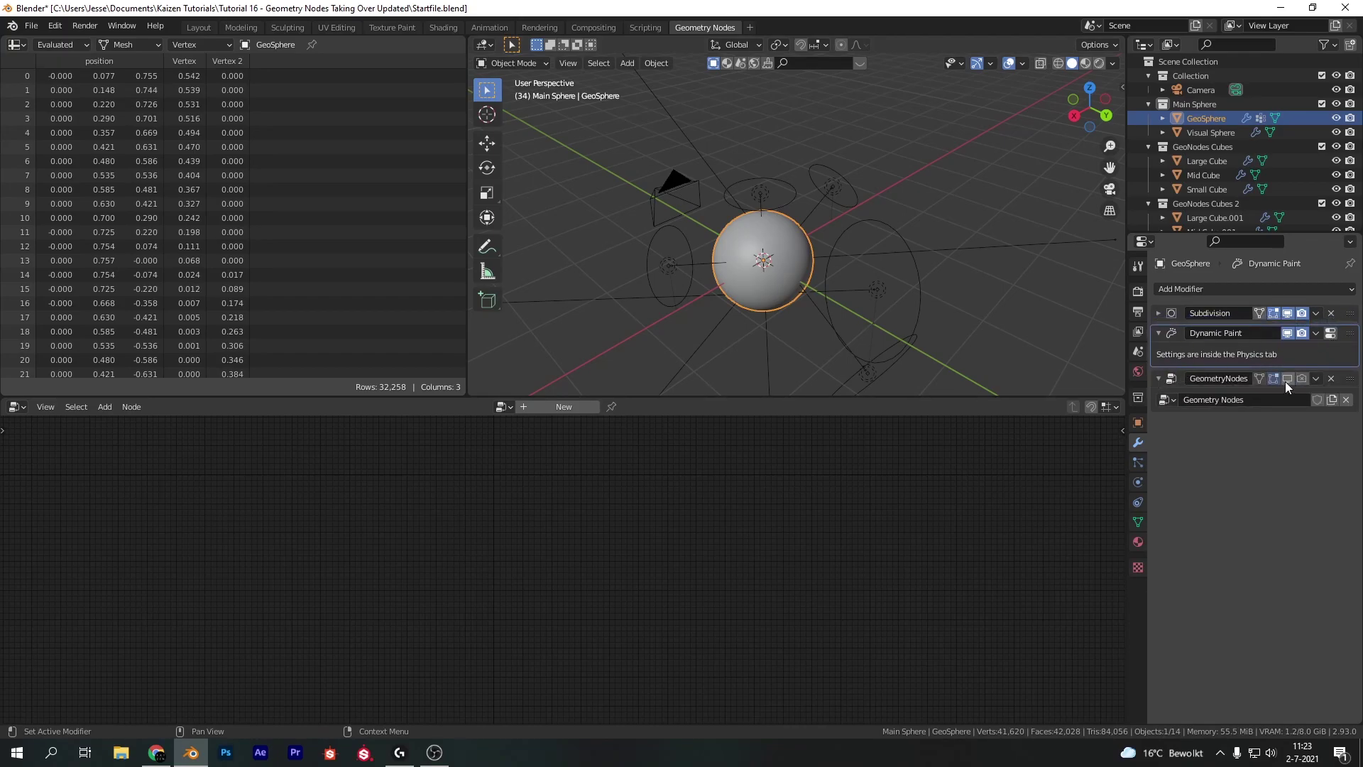
{"action": "left_click_drag", "start_coordinate": [1286, 382], "coordinate": [1303, 379]}
{"action": "key", "text": "KP_0"}
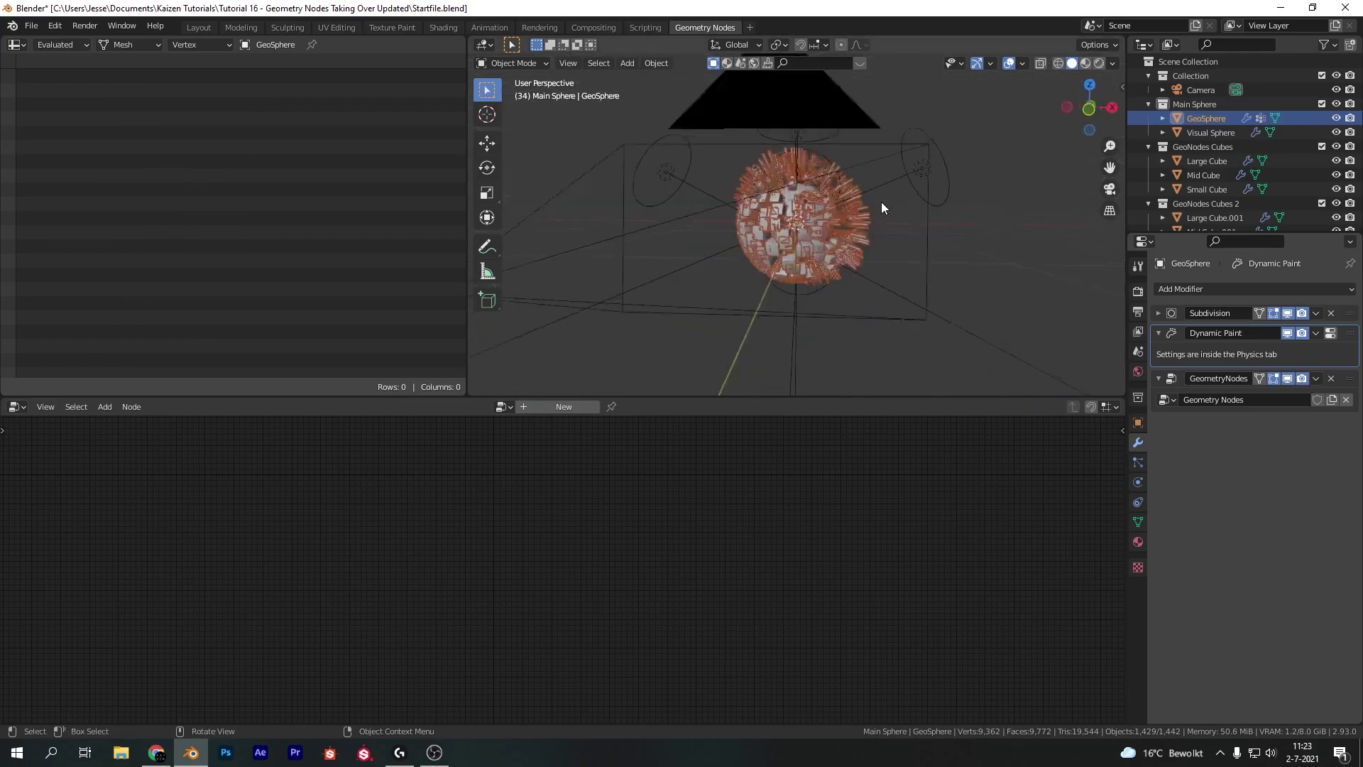
{"action": "scroll", "coordinate": [864, 208], "scroll_direction": "up", "scroll_amount": 4}
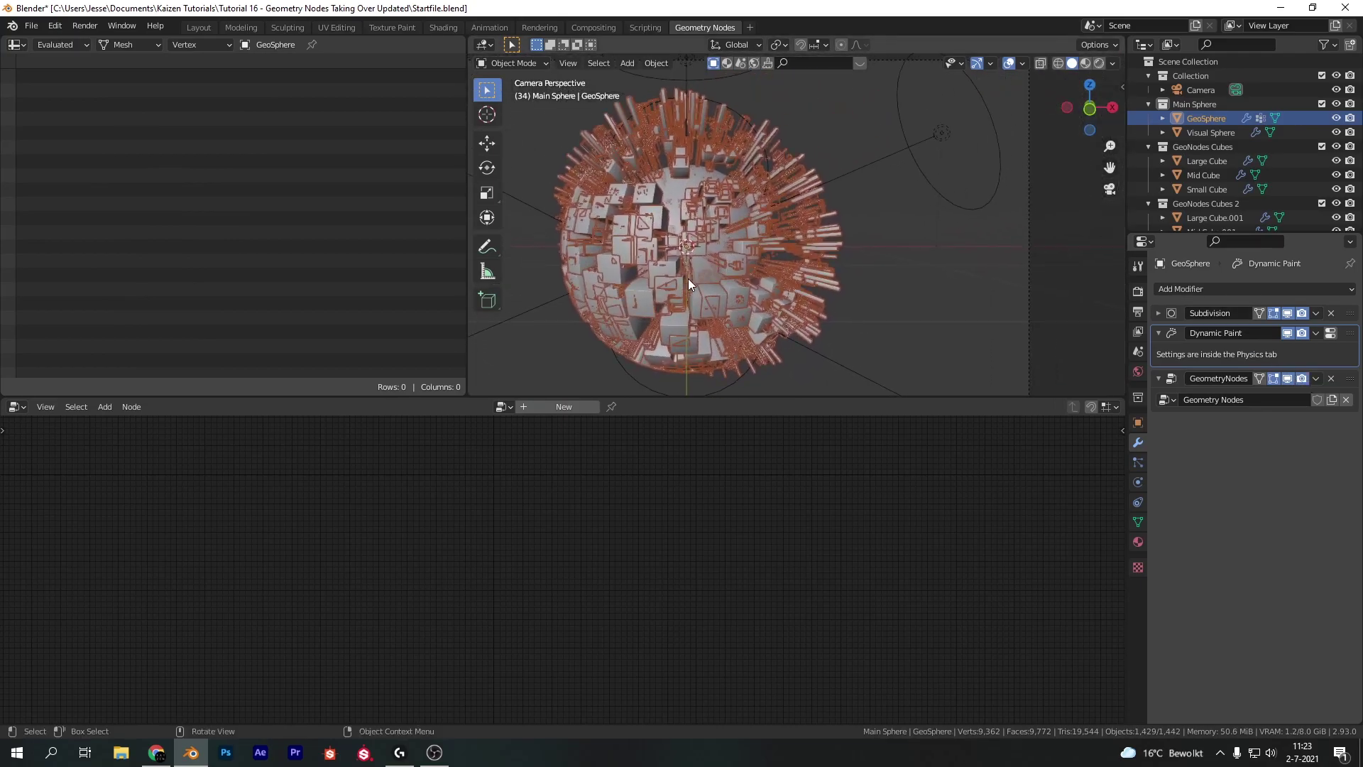
{"action": "left_click", "coordinate": [1269, 400]}
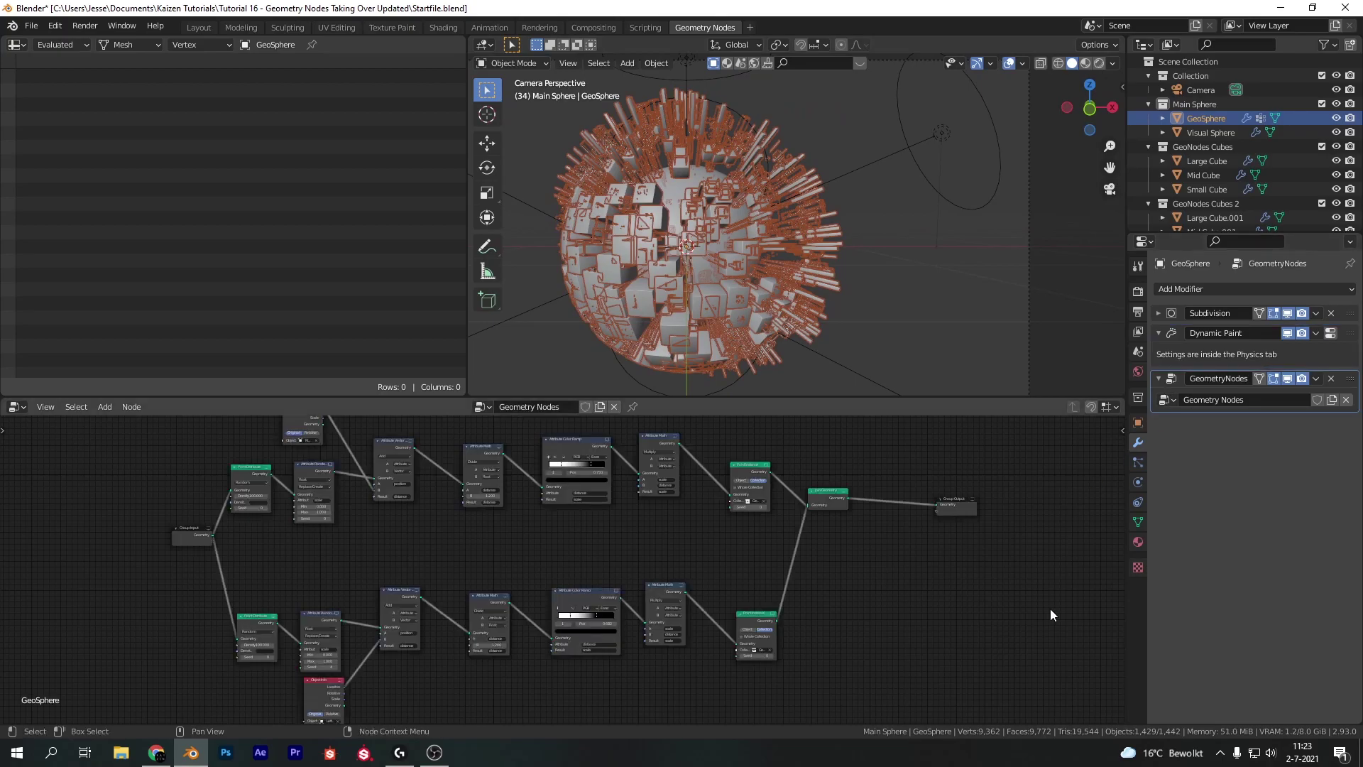
Step: Delete the nodes between Point Distribute and Point Instance in both branches, keeping only the two Attribute Color Ramp nodes
{"action": "scroll", "coordinate": [629, 535], "scroll_direction": "down", "scroll_amount": 4}
{"action": "left_click_drag", "start_coordinate": [439, 434], "coordinate": [538, 687]}
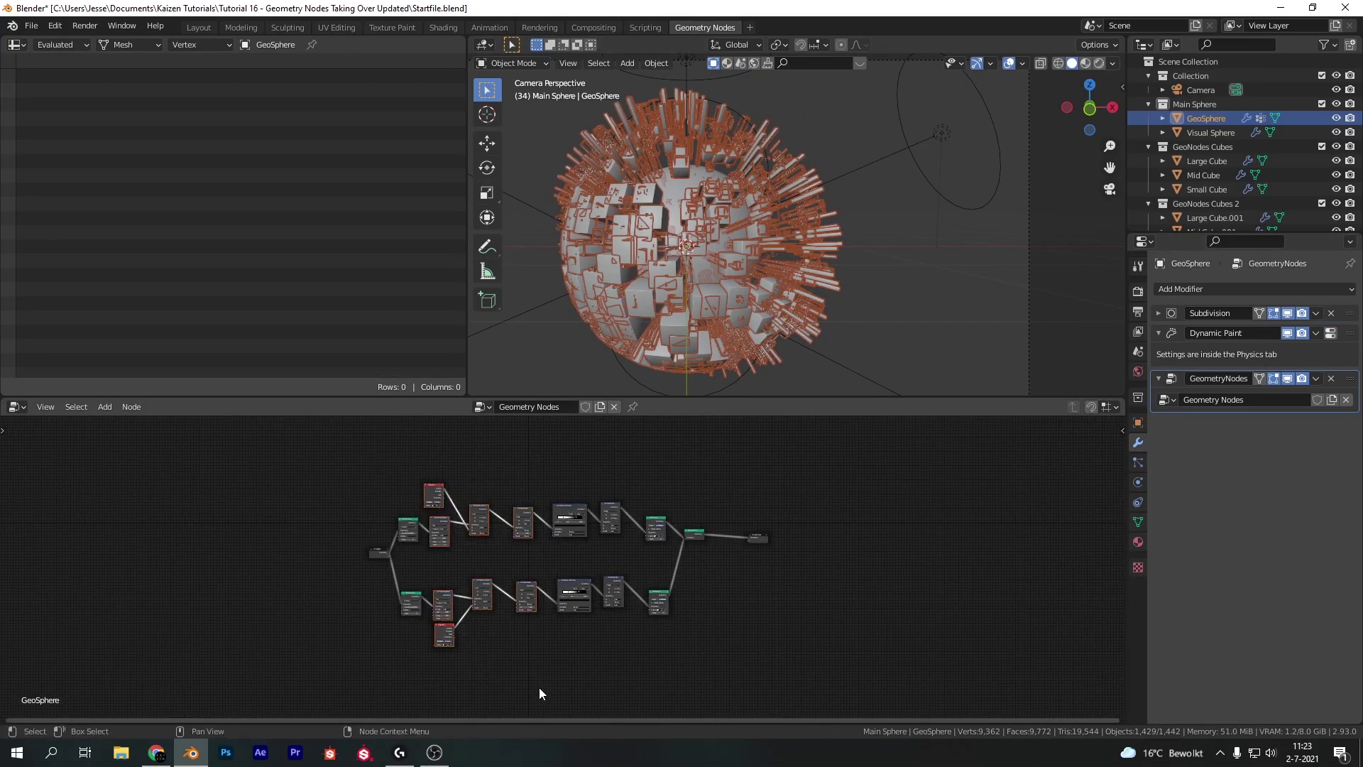
{"action": "key", "text": "x"}
{"action": "left_click_drag", "start_coordinate": [619, 439], "coordinate": [618, 659]}
{"action": "key", "text": "x"}
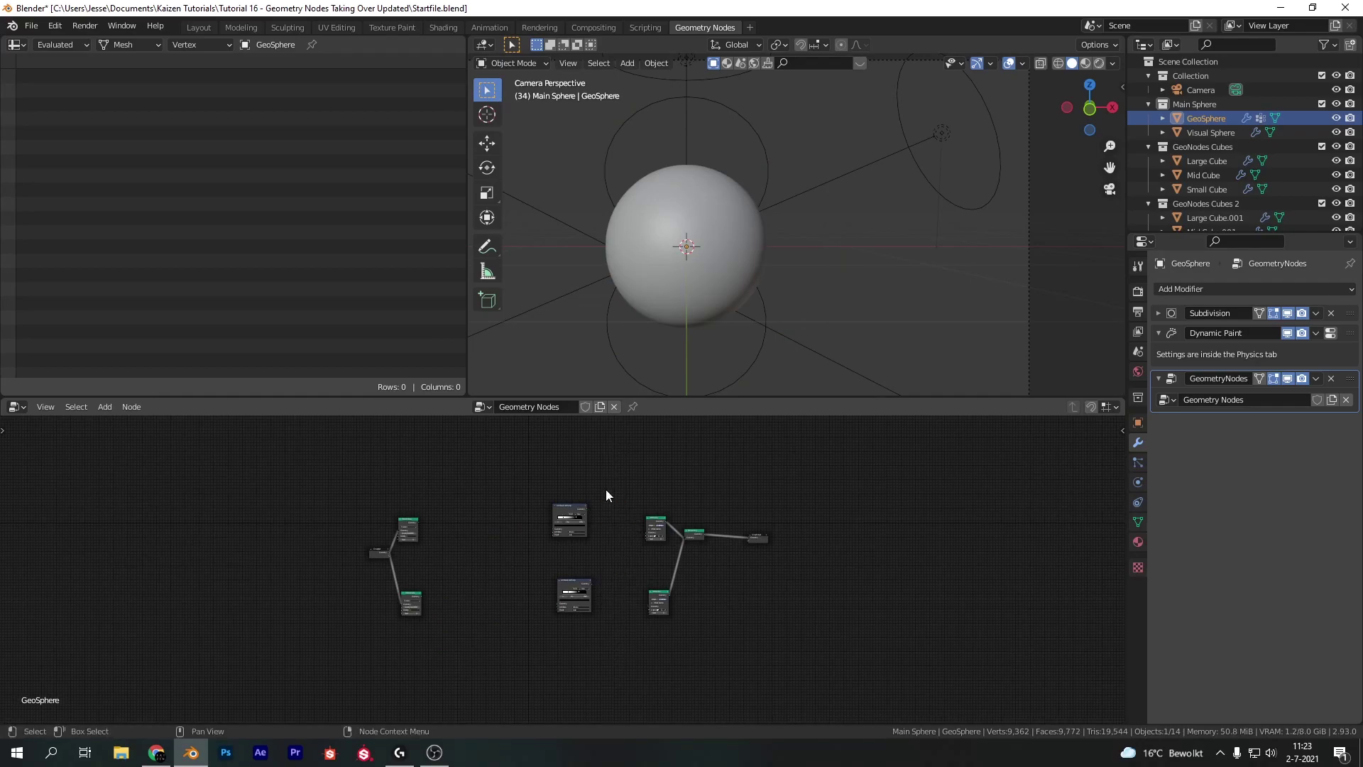
Step: Move the color ramps closer to the Point Instance nodes, and the Group Input and Point Distribute nodes closer to the ramps
{"action": "left_click_drag", "start_coordinate": [606, 494], "coordinate": [600, 628]}
{"action": "key", "text": "g"}
{"action": "left_click", "coordinate": [666, 630]}
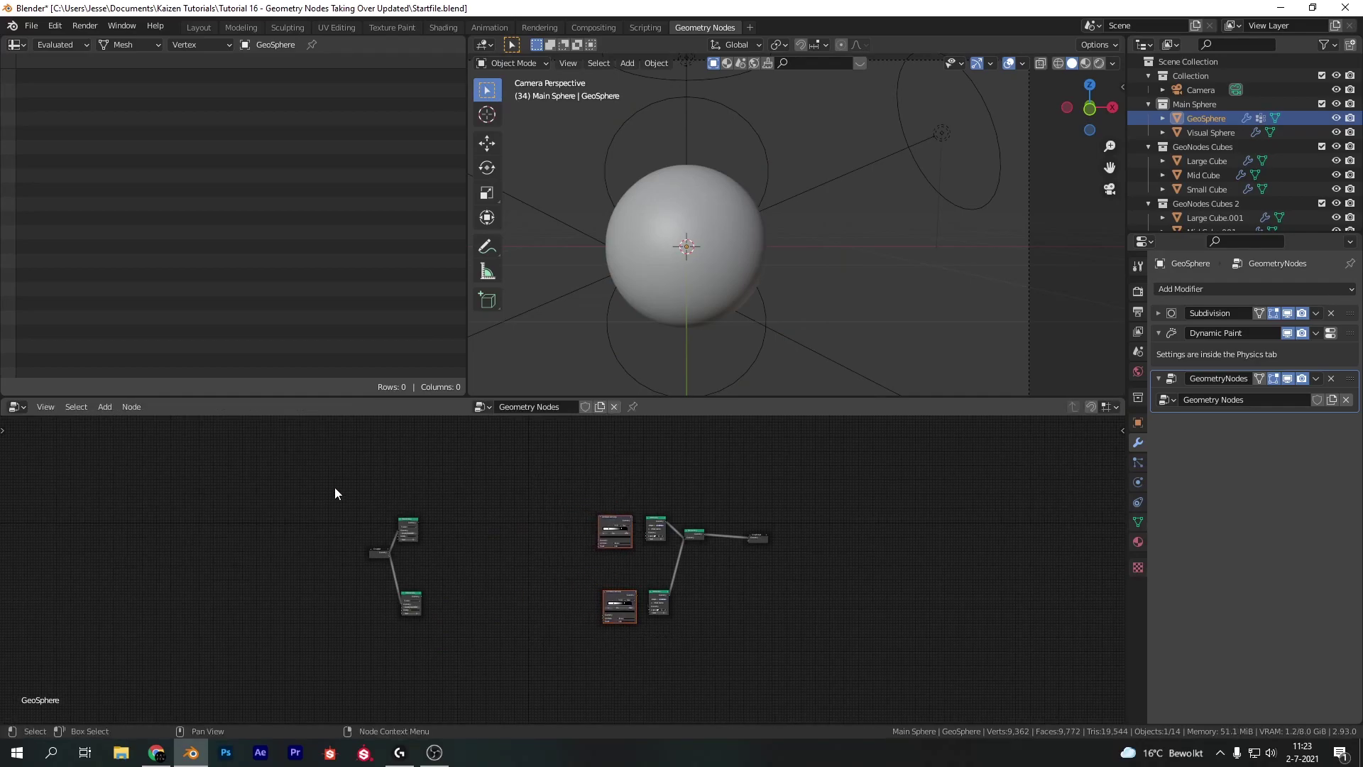
{"action": "left_click_drag", "start_coordinate": [335, 487], "coordinate": [426, 617]}
{"action": "key", "text": "g"}
{"action": "left_click", "coordinate": [581, 625]}
Step: Connect the upper branch's Point Distribute geometry through the Attribute Color Ramp into the Point Instance node
{"action": "scroll", "coordinate": [727, 625], "scroll_direction": "up", "scroll_amount": 3}
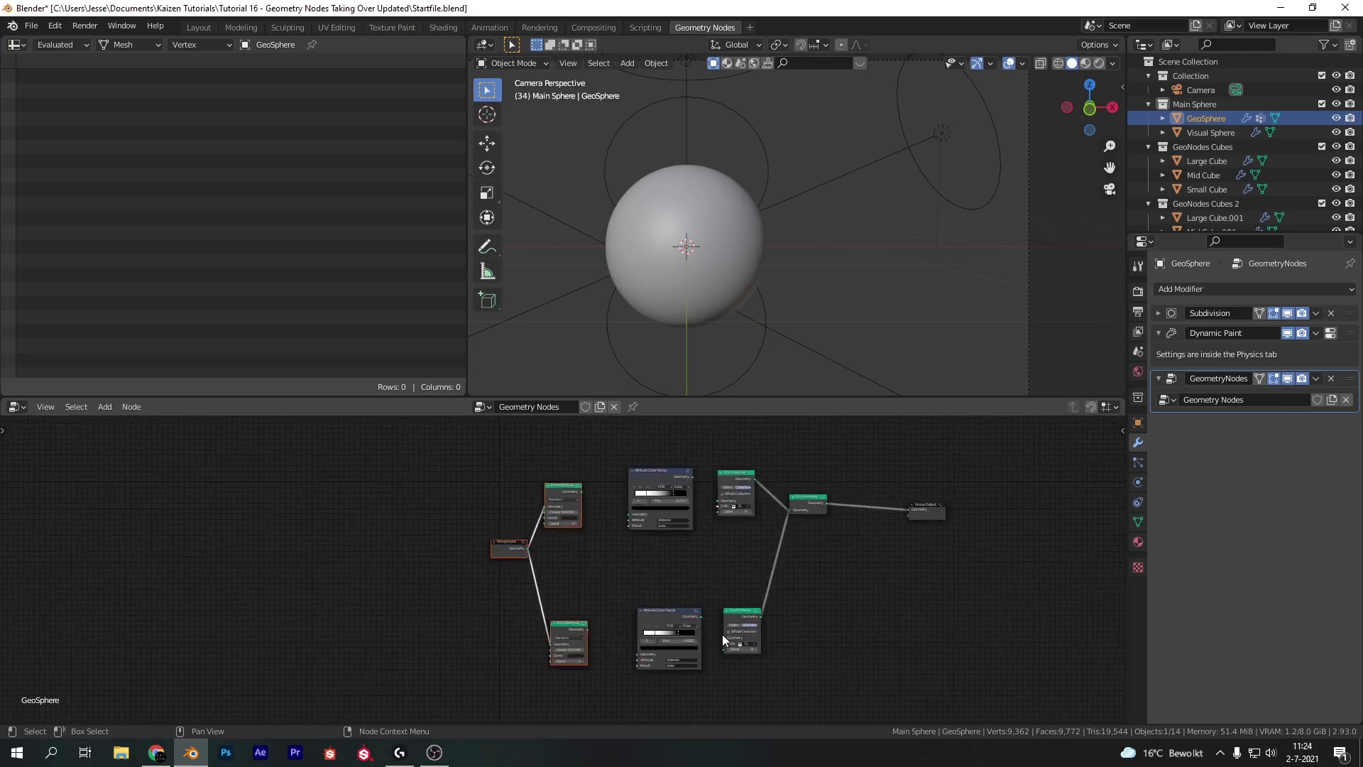
{"action": "scroll", "coordinate": [721, 610], "scroll_direction": "up", "scroll_amount": 2}
{"action": "middle_click_drag", "start_coordinate": [717, 568], "coordinate": [585, 690]}
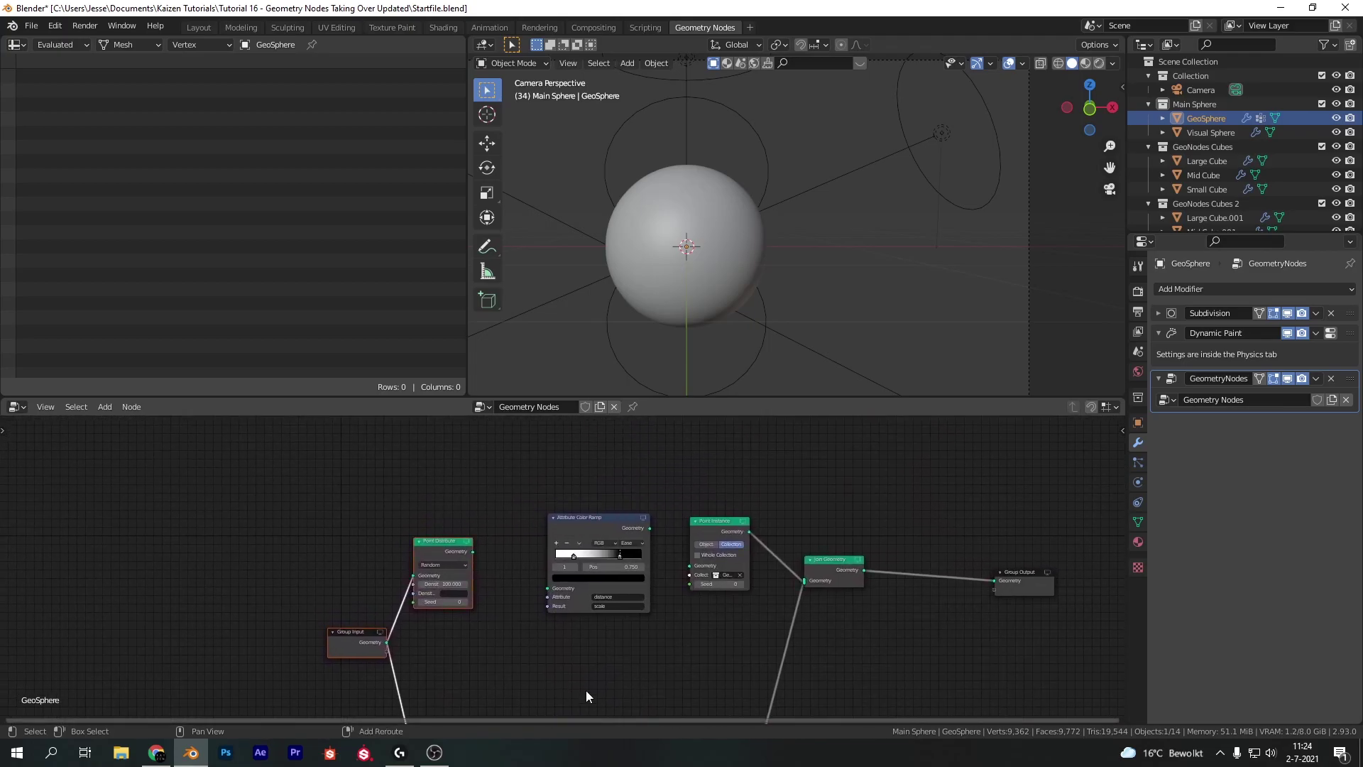
{"action": "scroll", "coordinate": [525, 572], "scroll_direction": "up", "scroll_amount": 3}
{"action": "left_click_drag", "start_coordinate": [399, 538], "coordinate": [533, 603]}
{"action": "left_click_drag", "start_coordinate": [725, 492], "coordinate": [799, 562]}
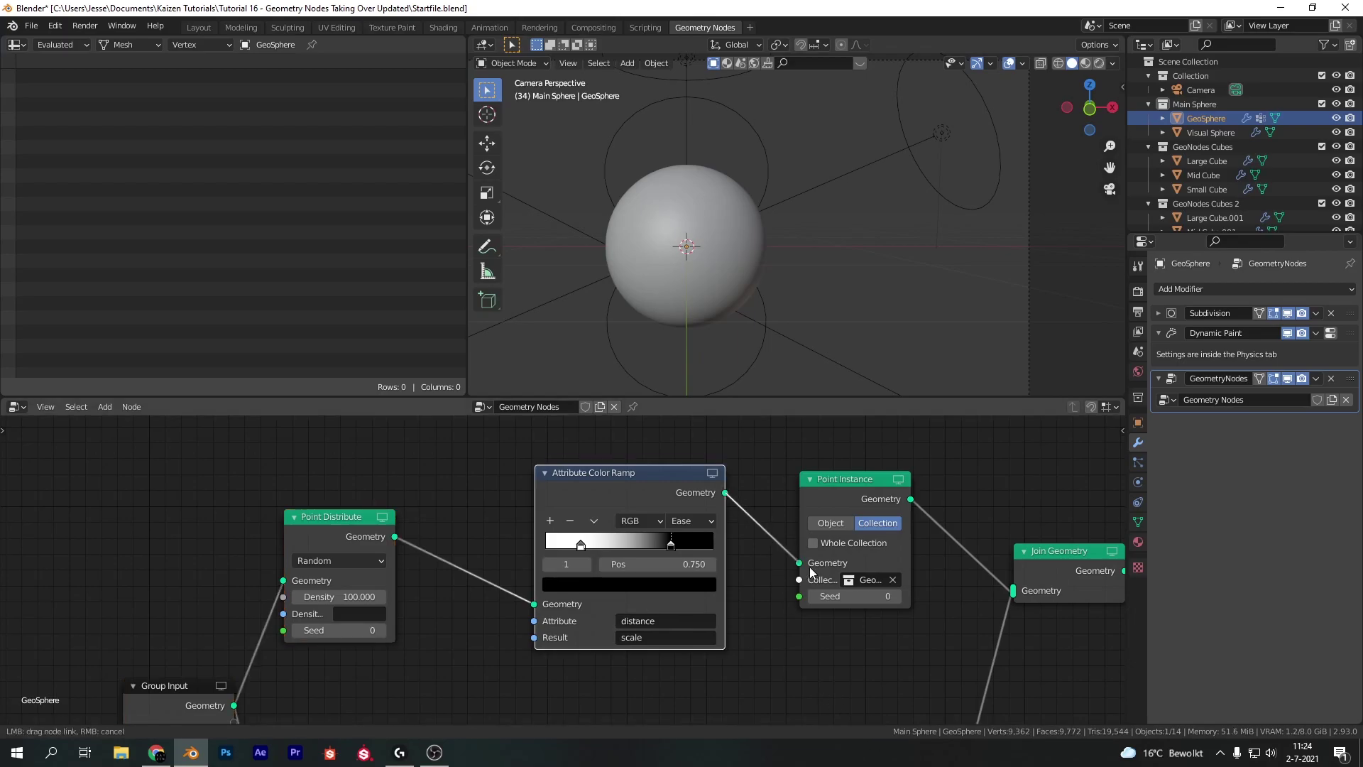
Step: Delete the lower branch's Point Distribute, Attribute Color Ramp and Point Instance nodes
{"action": "scroll", "coordinate": [809, 567], "scroll_direction": "down", "scroll_amount": 2}
{"action": "left_click_drag", "start_coordinate": [443, 549], "coordinate": [800, 703]}
{"action": "key", "text": "x"}
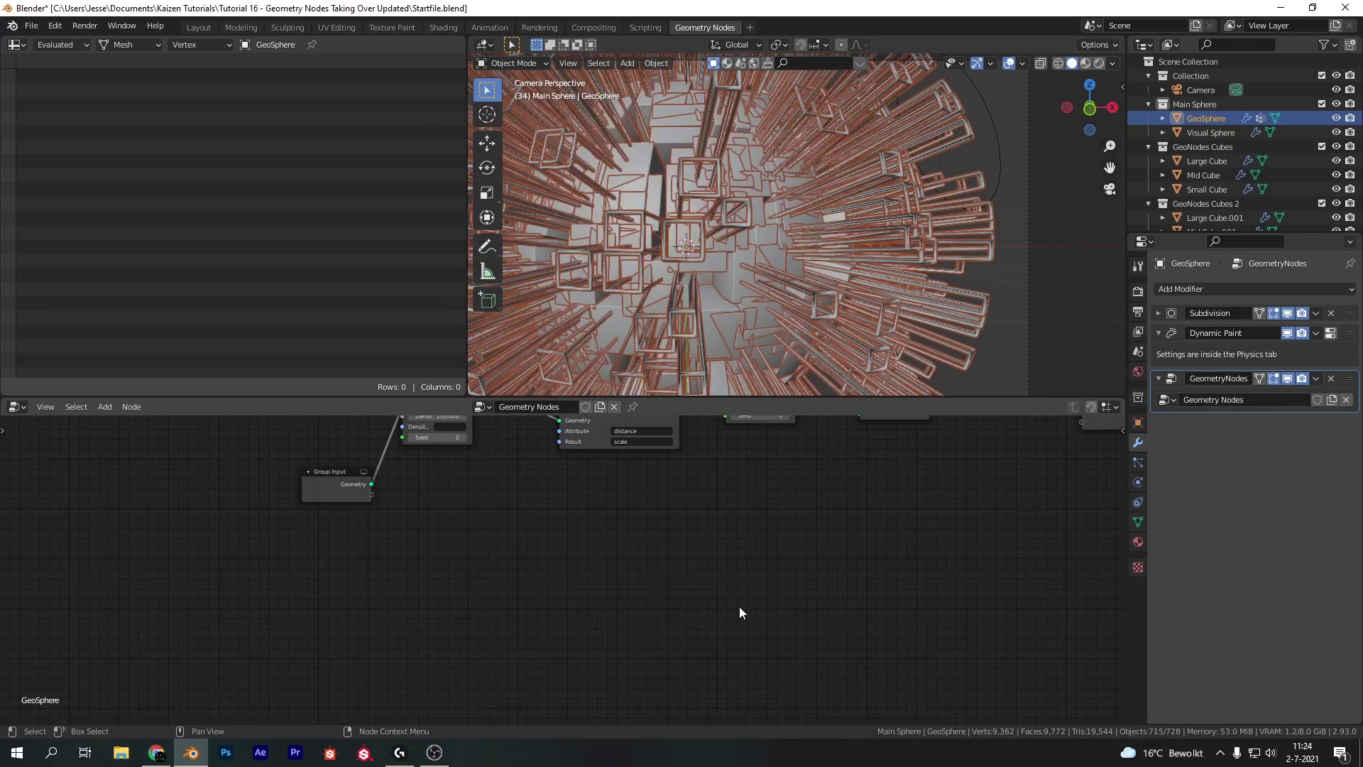
Step: Set the Point Distribute node's density to 150 and its density attribute to Vertex
{"action": "key", "text": "Home"}
{"action": "scroll", "coordinate": [704, 580], "scroll_direction": "up", "scroll_amount": 2}
{"action": "scroll", "coordinate": [704, 580], "scroll_direction": "up", "scroll_amount": 2}
{"action": "left_click", "coordinate": [490, 577]}
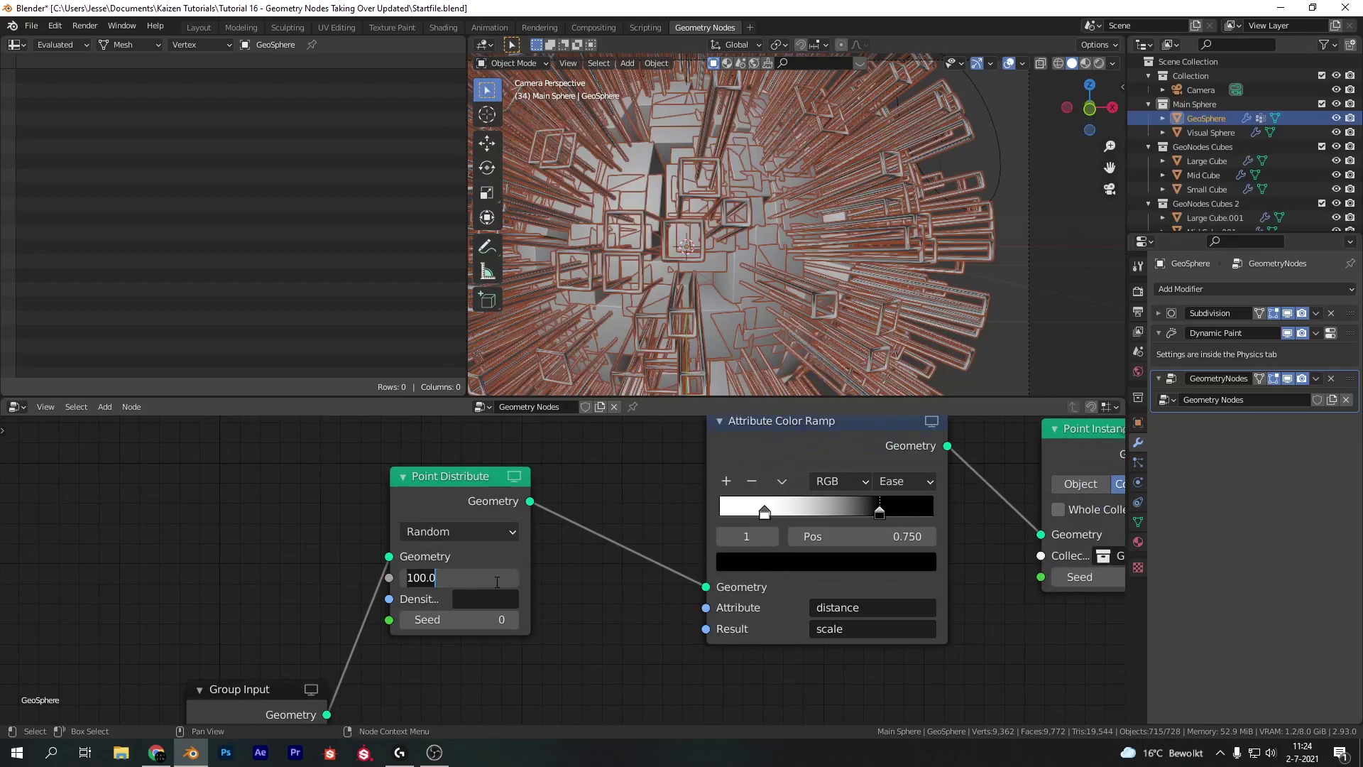
{"action": "type", "text": "150"}
{"action": "key", "text": "Return"}
{"action": "middle_click_drag", "start_coordinate": [587, 565], "coordinate": [550, 582]}
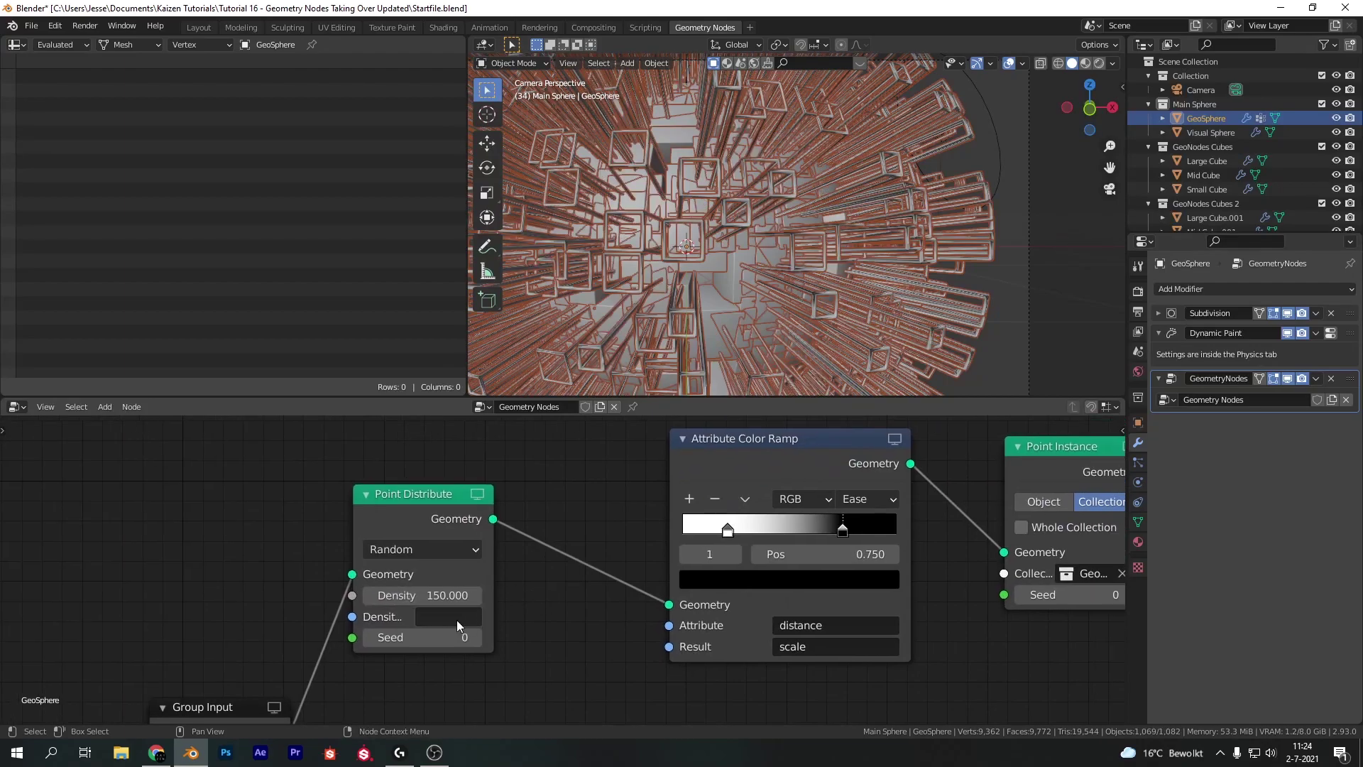
{"action": "left_click", "coordinate": [456, 619]}
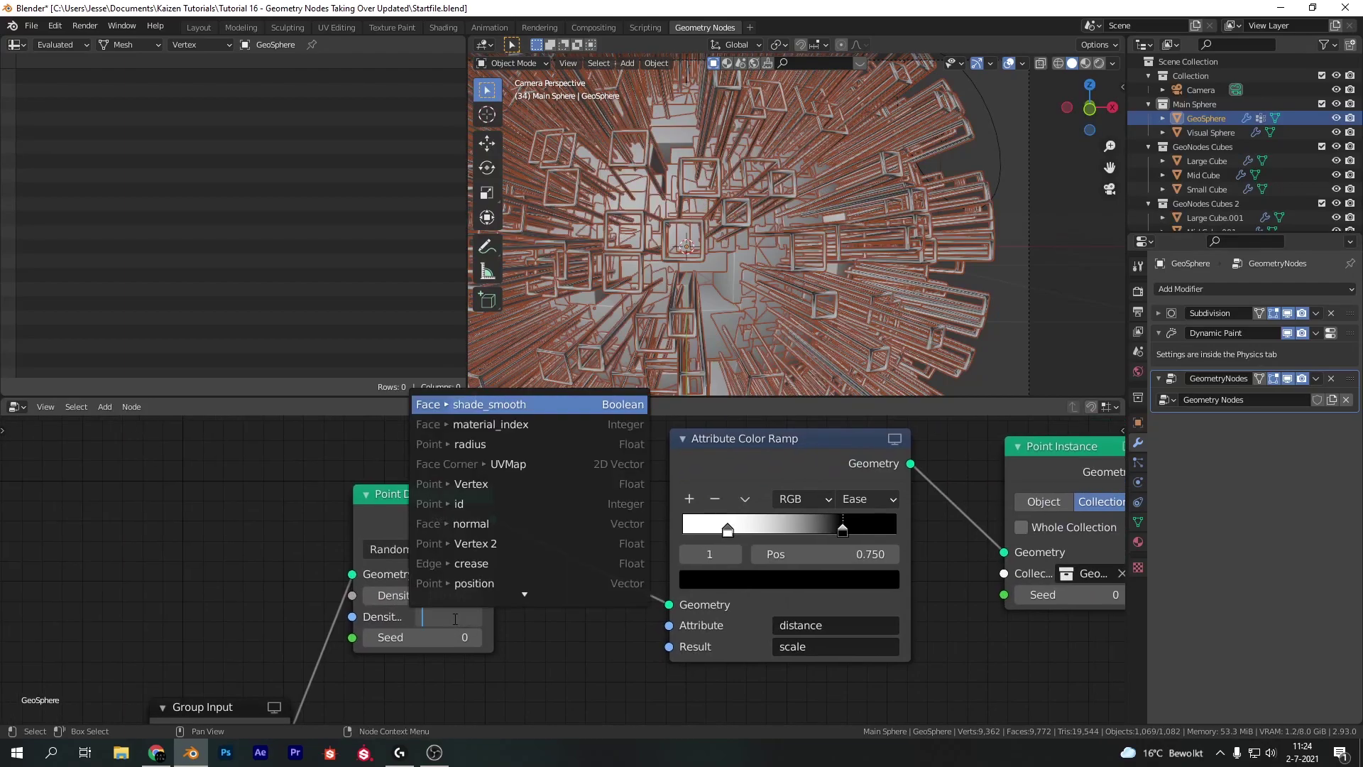
{"action": "left_click", "coordinate": [508, 487]}
Step: Flip the Attribute Color Ramp to run from black to white and set the black stop's position to 0.450
{"action": "middle_click_drag", "start_coordinate": [577, 632], "coordinate": [380, 684]}
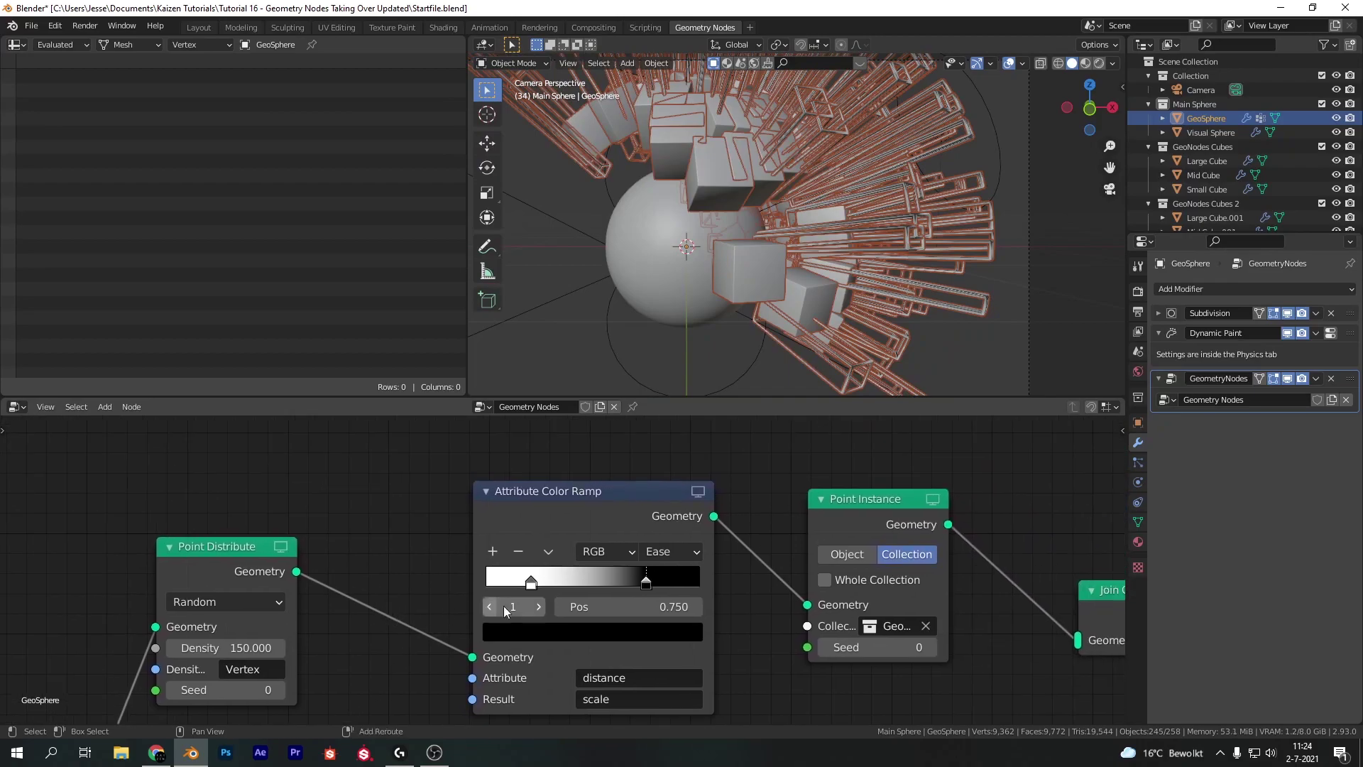
{"action": "left_click_drag", "start_coordinate": [511, 582], "coordinate": [640, 582]}
{"action": "key", "text": "ctrl+z"}
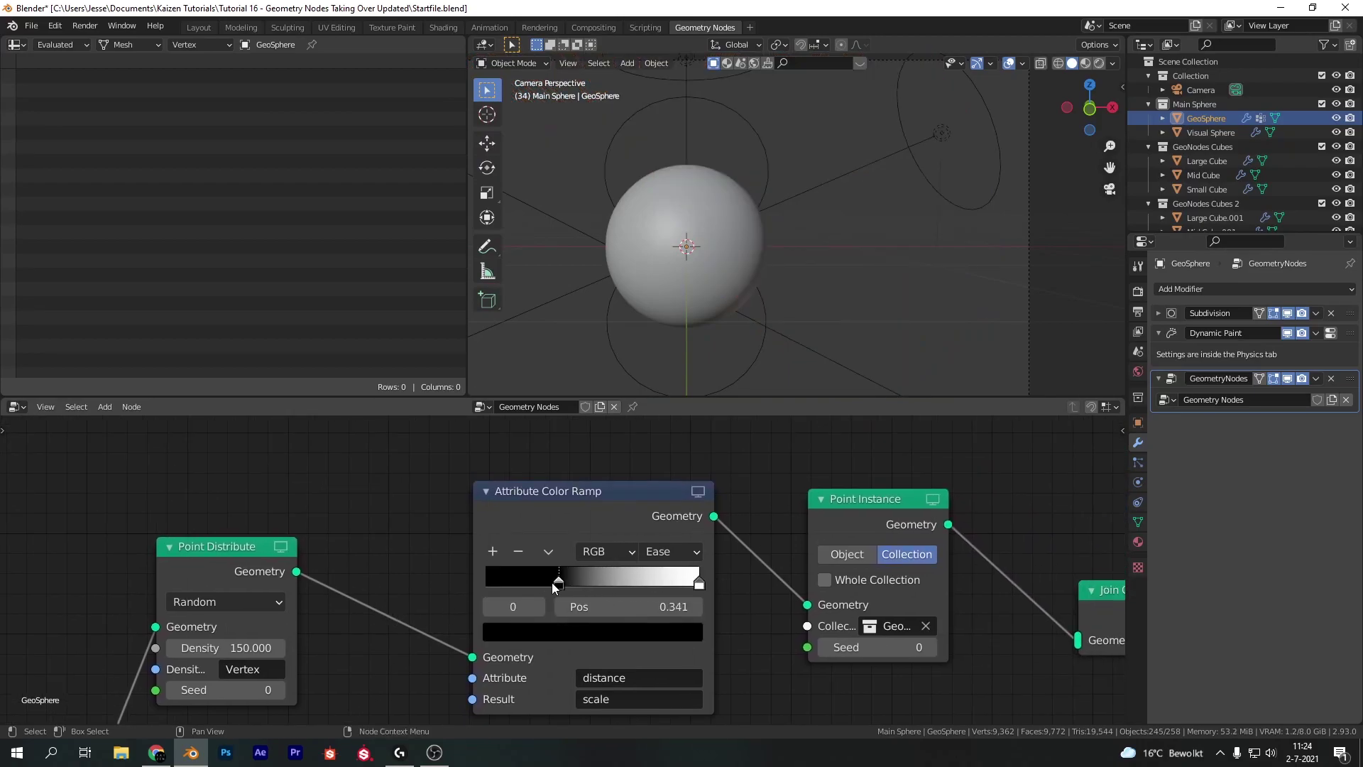
{"action": "double_click", "coordinate": [668, 606]}
{"action": "type", "text": ".450"}
{"action": "key", "text": "Return"}
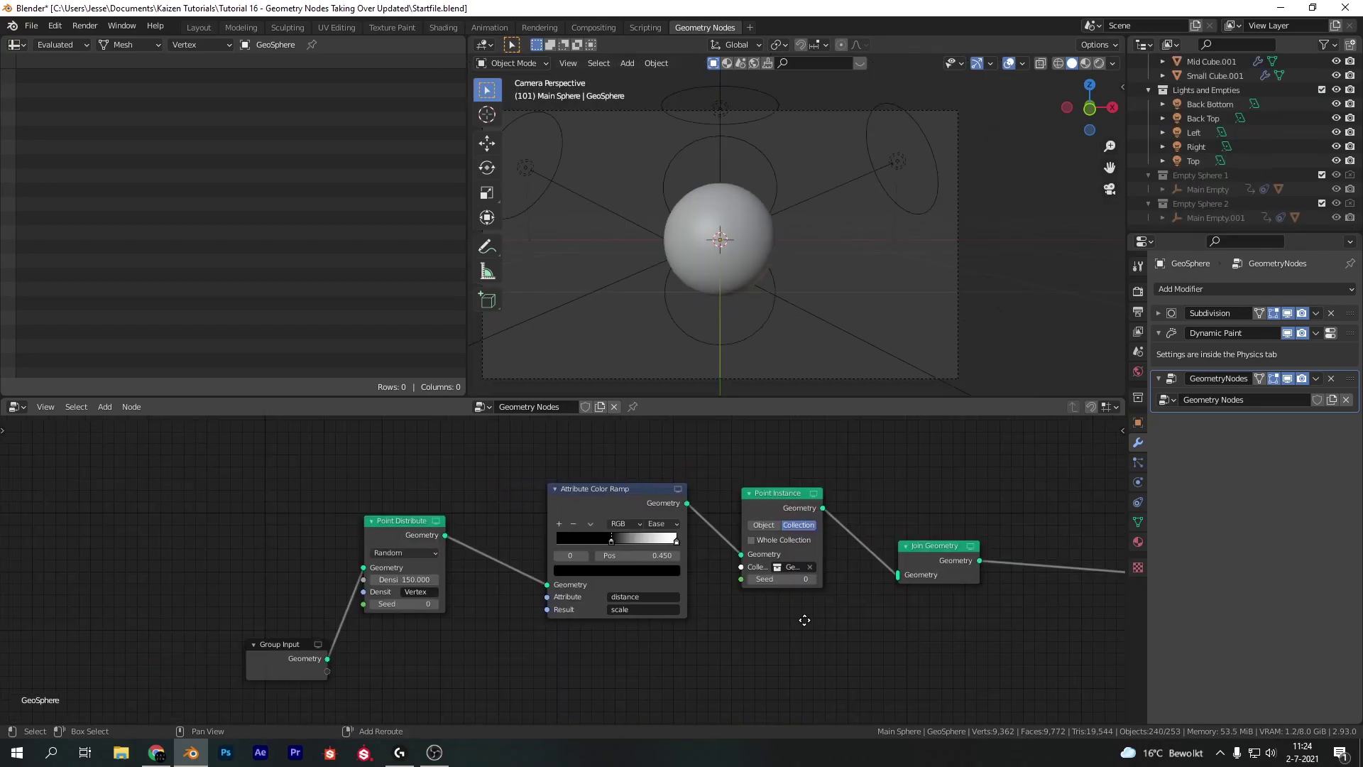
Step: Set the Attribute Color Ramp's input attribute to Vertex and its result to scale
{"action": "left_click", "coordinate": [635, 596]}
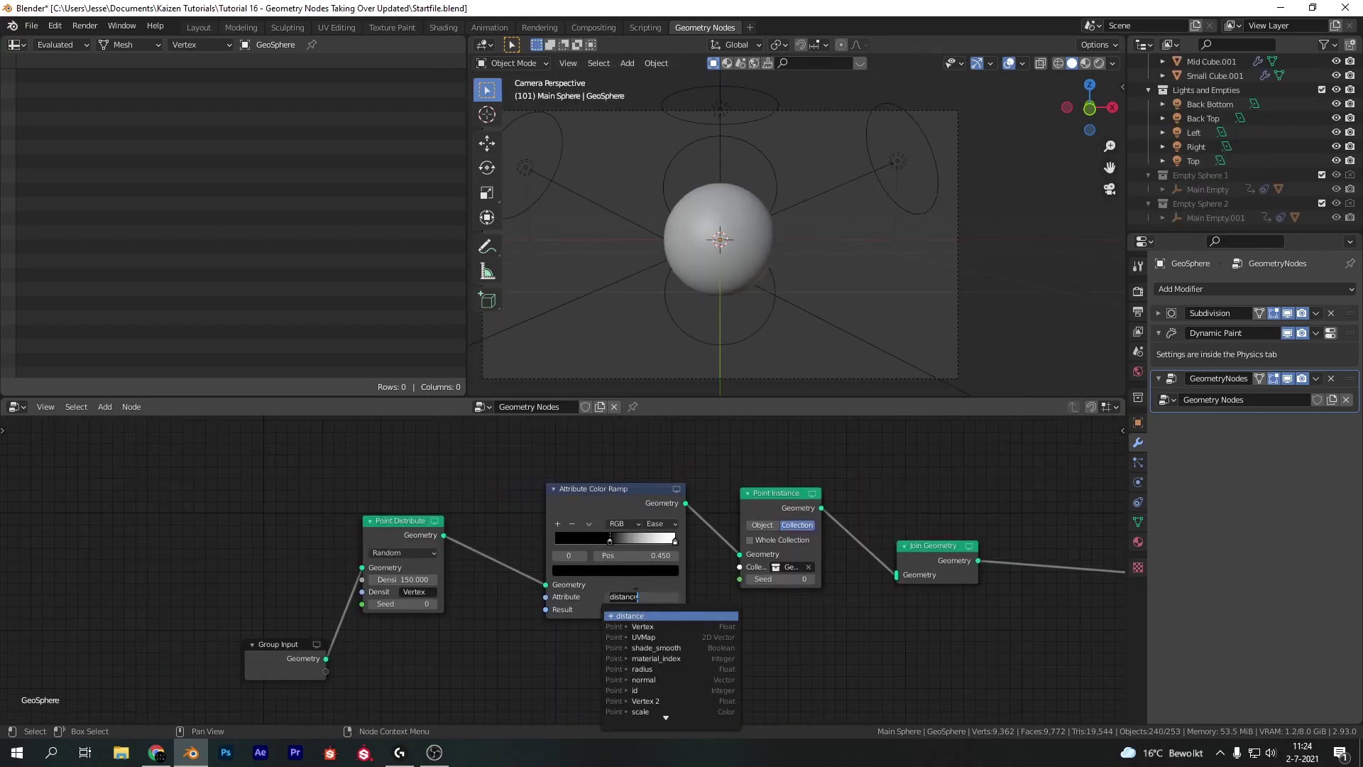
{"action": "type", "text": "vert"}
{"action": "key", "text": "Tab"}
{"action": "type", "text": "scale"}
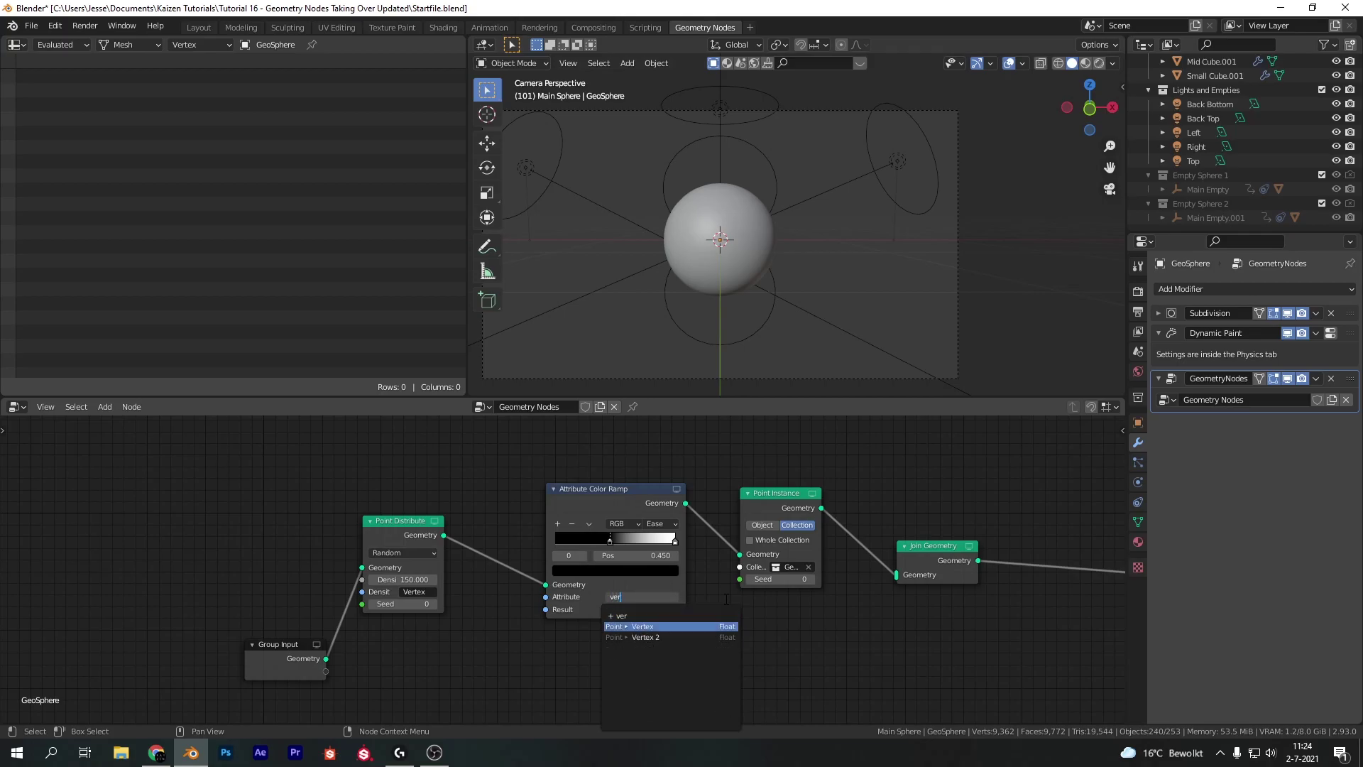
{"action": "key", "text": "Return"}
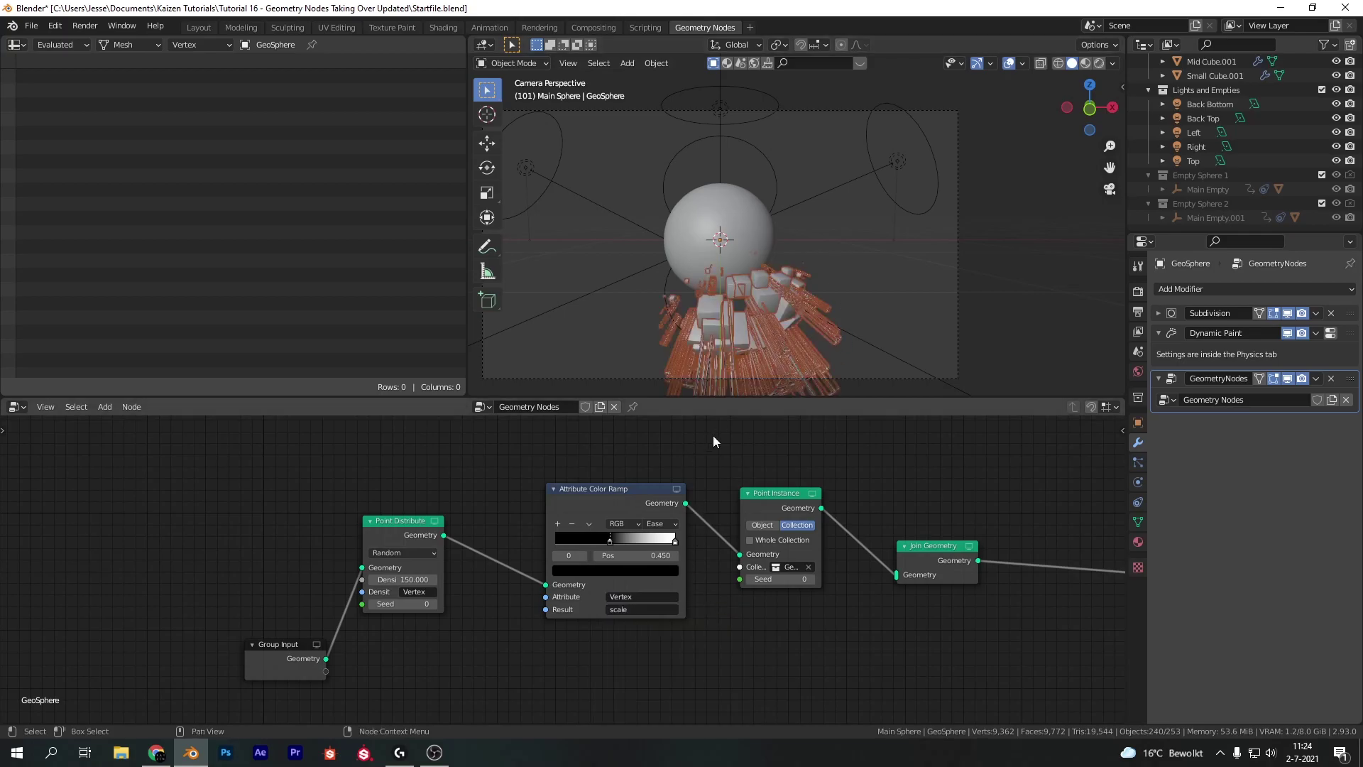
Step: Duplicate the Point Distribute, color ramp and Point Instance chain below the original and connect it between Group Input and Join Geometry
{"action": "scroll", "coordinate": [710, 628], "scroll_direction": "down", "scroll_amount": 1}
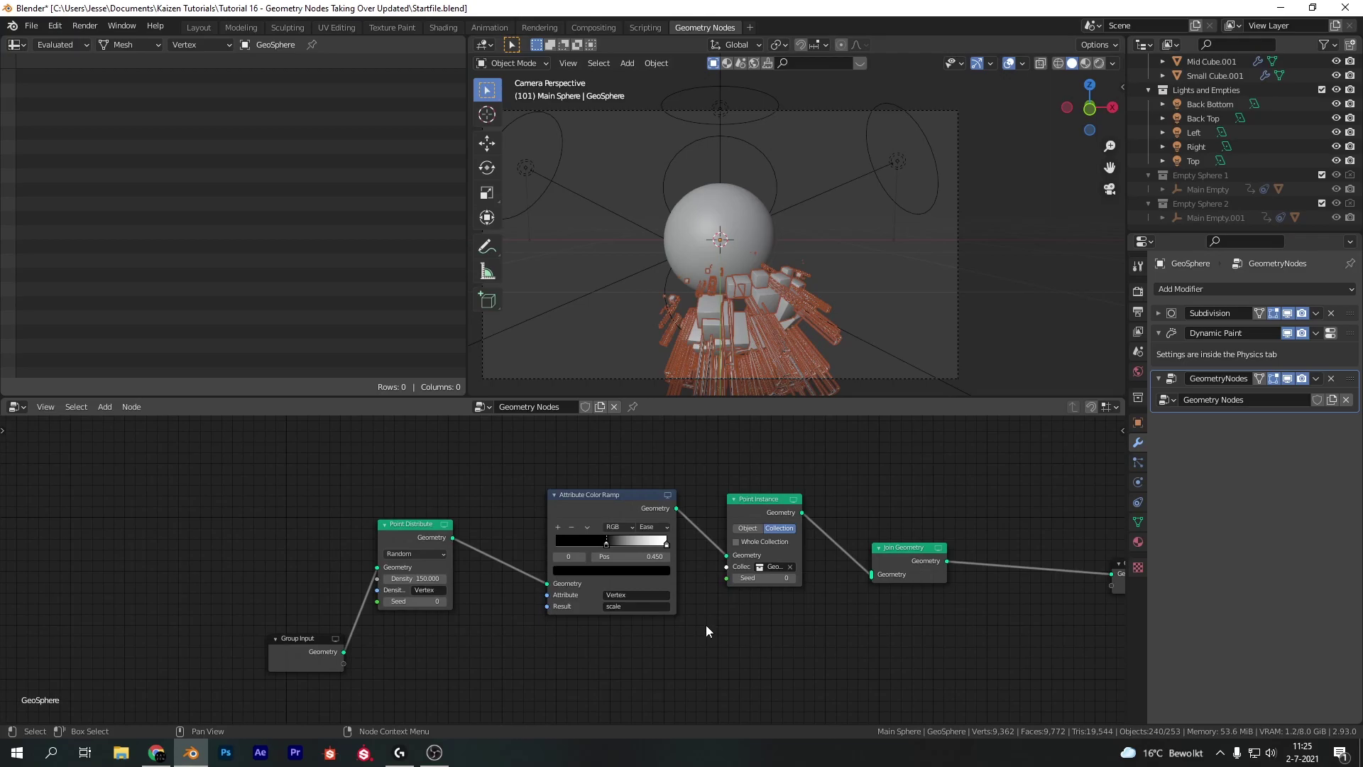
{"action": "middle_click_drag", "start_coordinate": [705, 625], "coordinate": [533, 519]}
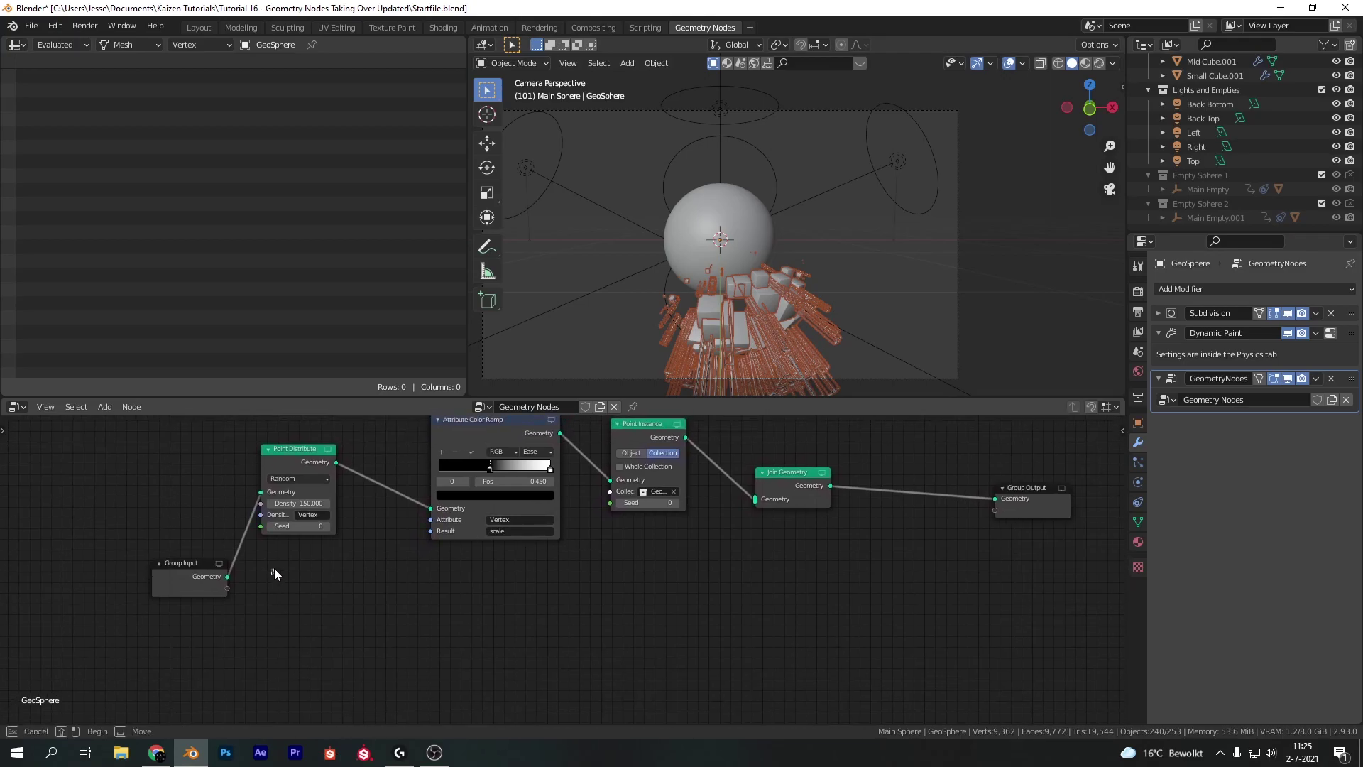
{"action": "left_click_drag", "start_coordinate": [272, 574], "coordinate": [690, 445]}
{"action": "key", "text": "shift+d"}
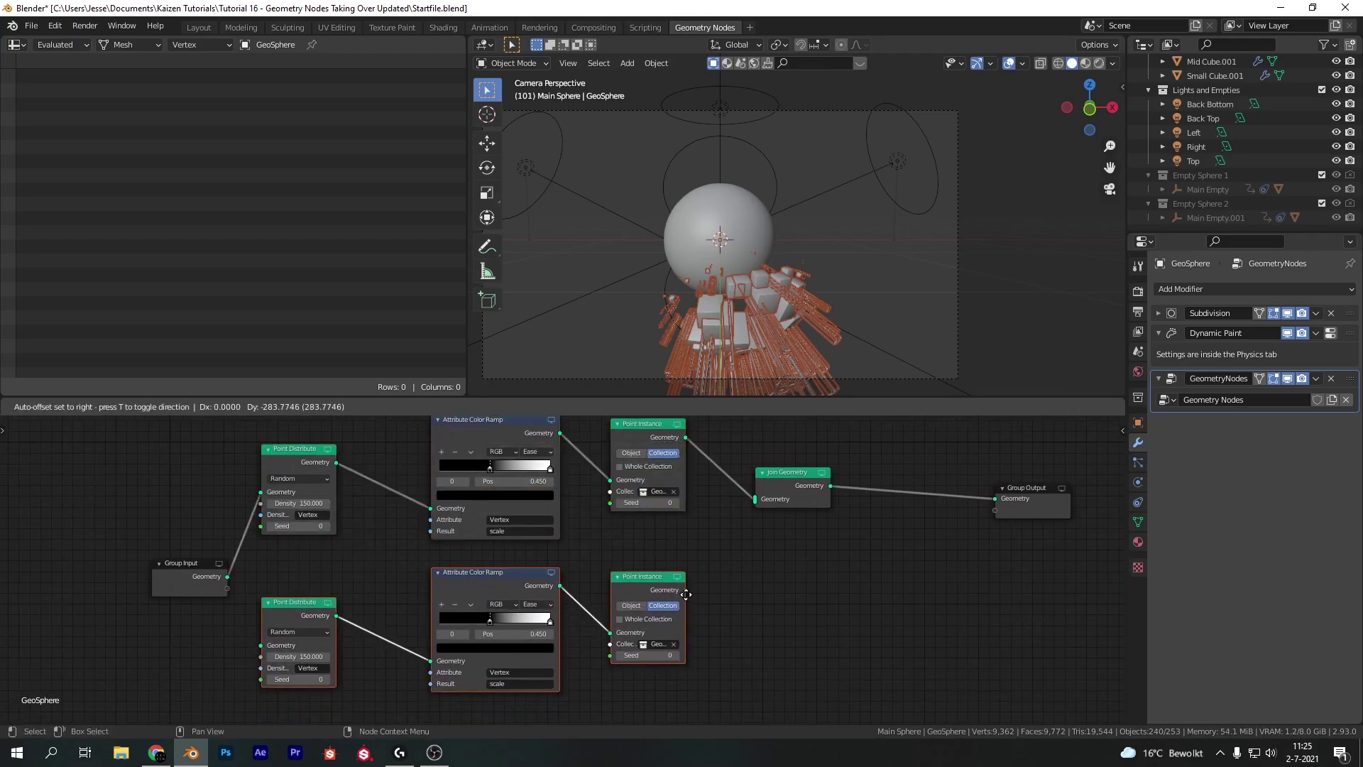
{"action": "left_click", "coordinate": [685, 605]}
{"action": "left_click_drag", "start_coordinate": [298, 611], "coordinate": [263, 624]}
{"action": "left_click_drag", "start_coordinate": [685, 601], "coordinate": [754, 500]}
Step: Set the duplicated Point Instance node's collection to GeoNodes Cubes
{"action": "middle_click_drag", "start_coordinate": [677, 656], "coordinate": [720, 608]}
{"action": "left_click", "coordinate": [703, 608]}
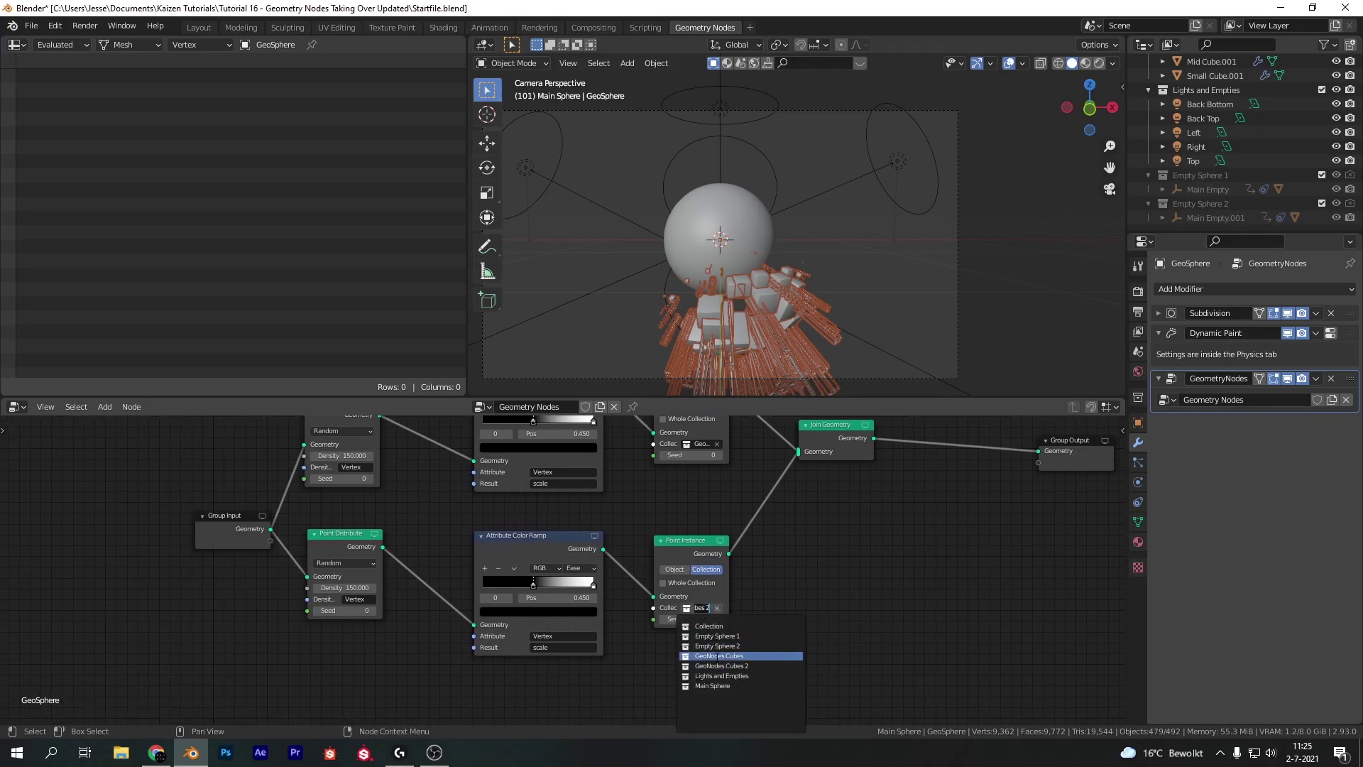
{"action": "left_click", "coordinate": [718, 655]}
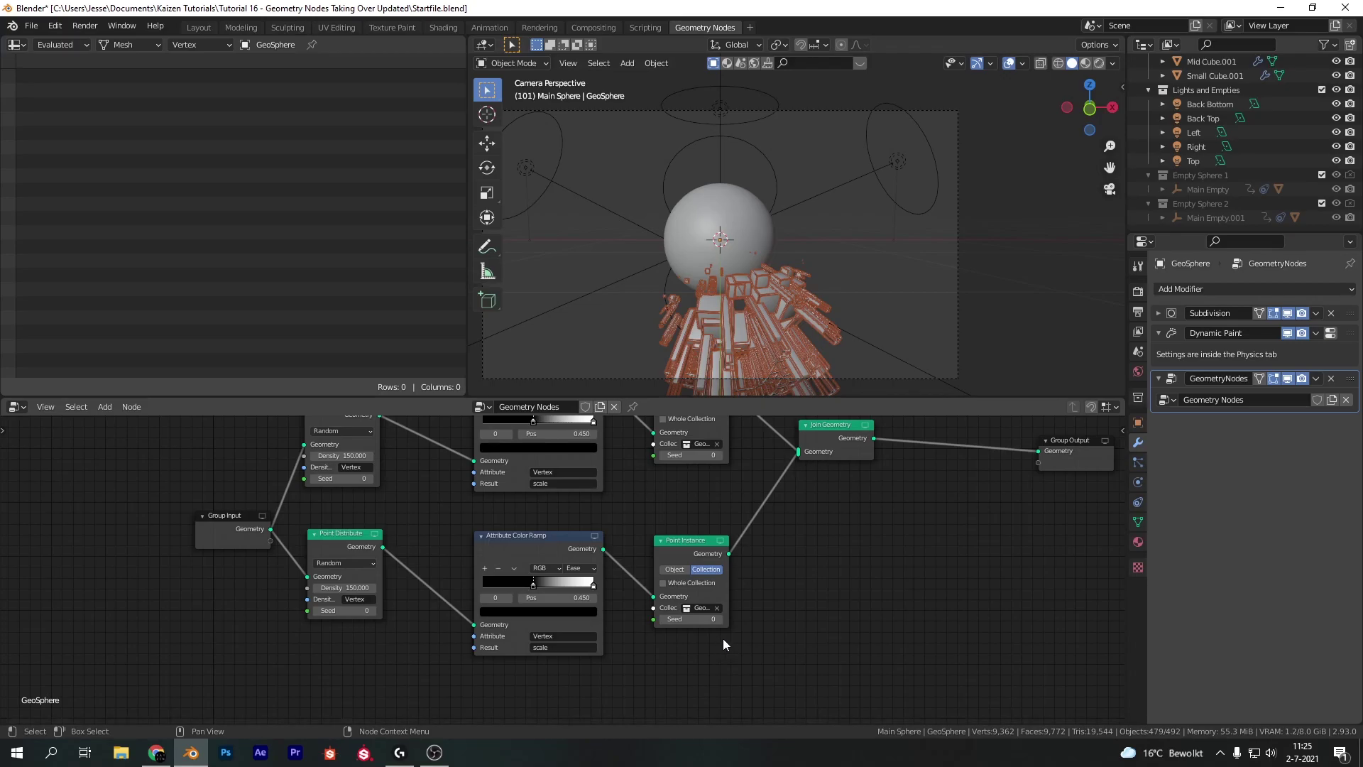
Step: Set the duplicated Point Distribute's density attribute and the duplicated color ramp's input attribute to Vertex 2
{"action": "left_click", "coordinate": [355, 598]}
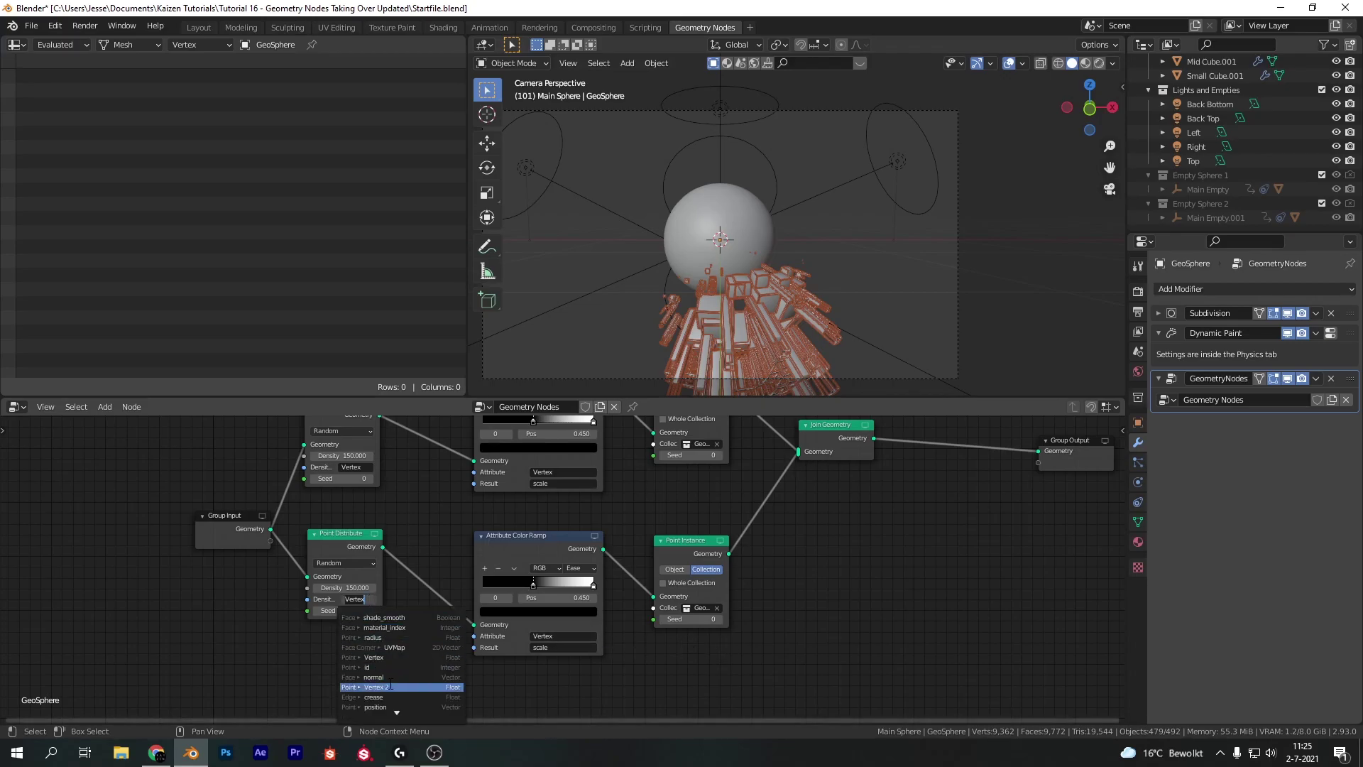
{"action": "left_click", "coordinate": [369, 684]}
{"action": "left_click", "coordinate": [556, 636]}
{"action": "left_click", "coordinate": [564, 594]}
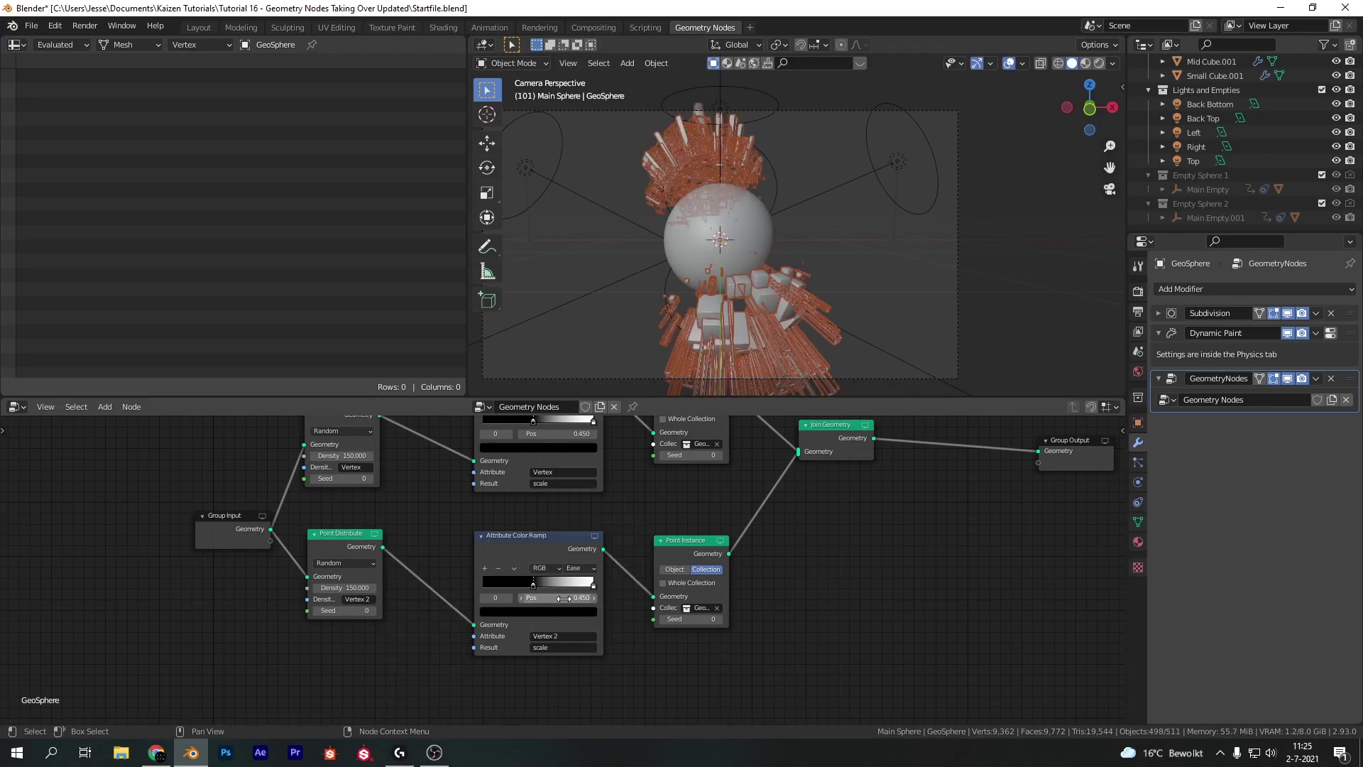
Step: Switch the viewport to Rendered shading to preview both node branches
{"action": "mouse_move", "coordinate": [794, 623]}
{"action": "middle_mouse_down"}
{"action": "mouse_move", "coordinate": [754, 624]}
{"action": "mouse_move", "coordinate": [751, 670]}
{"action": "middle_mouse_up"}
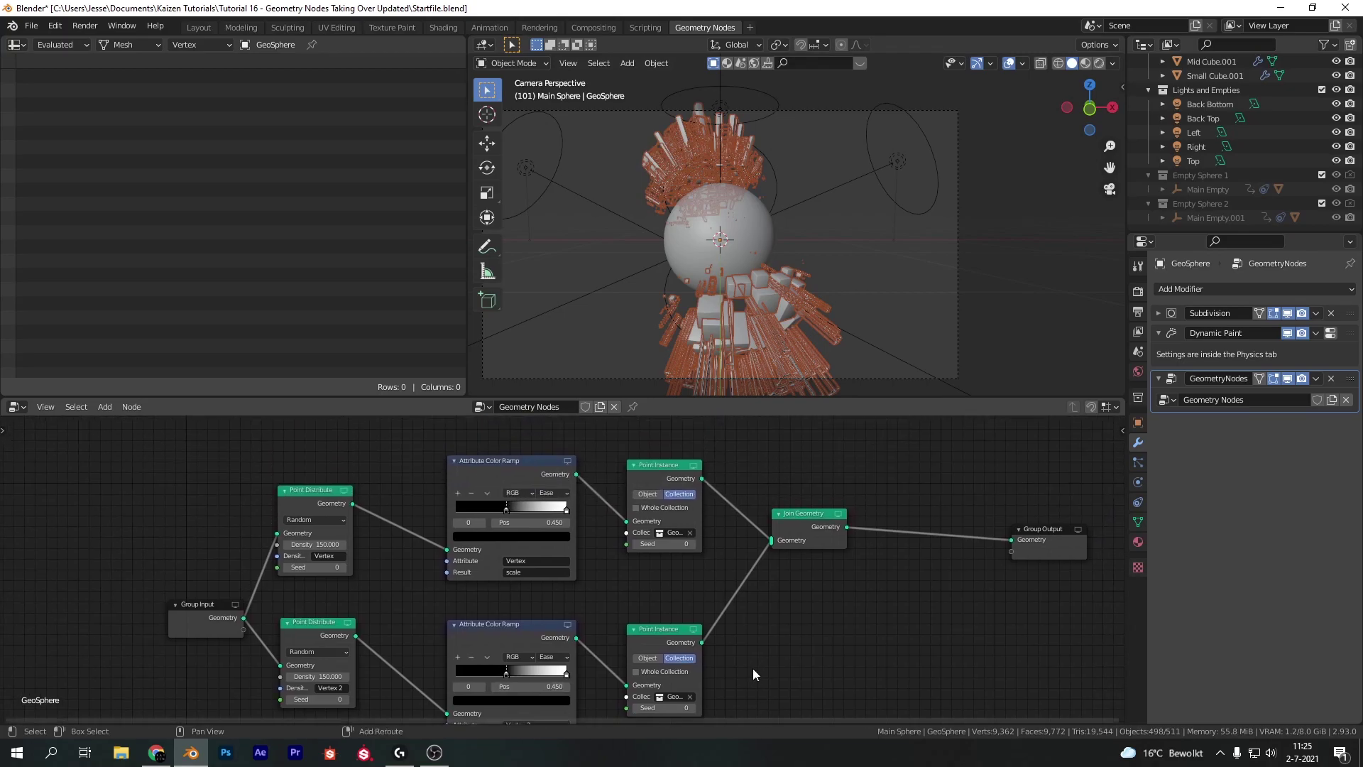
{"action": "key", "text": "z"}
{"action": "left_click", "coordinate": [749, 232]}
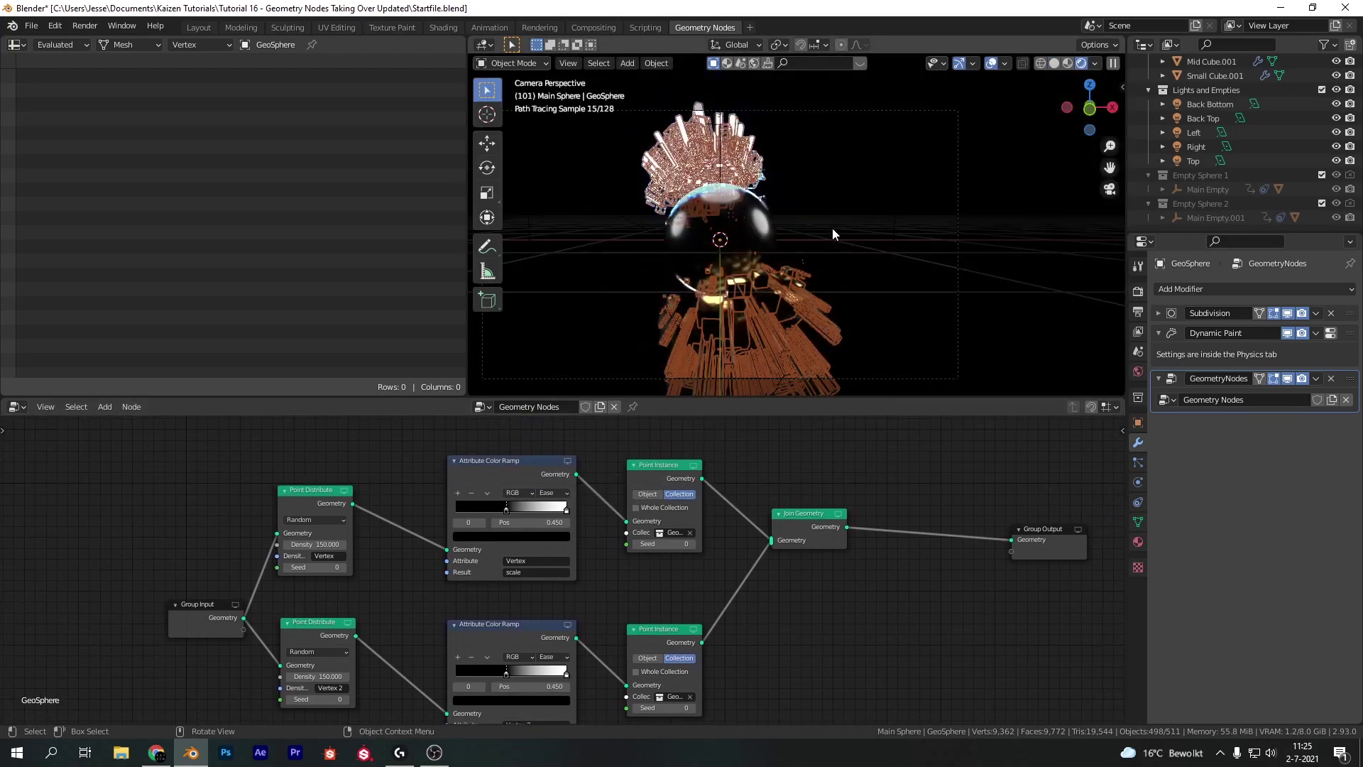
Step: Play the animation in the rendered preview, stop it at frame 12 and return to Solid shading
{"action": "key", "text": "space"}
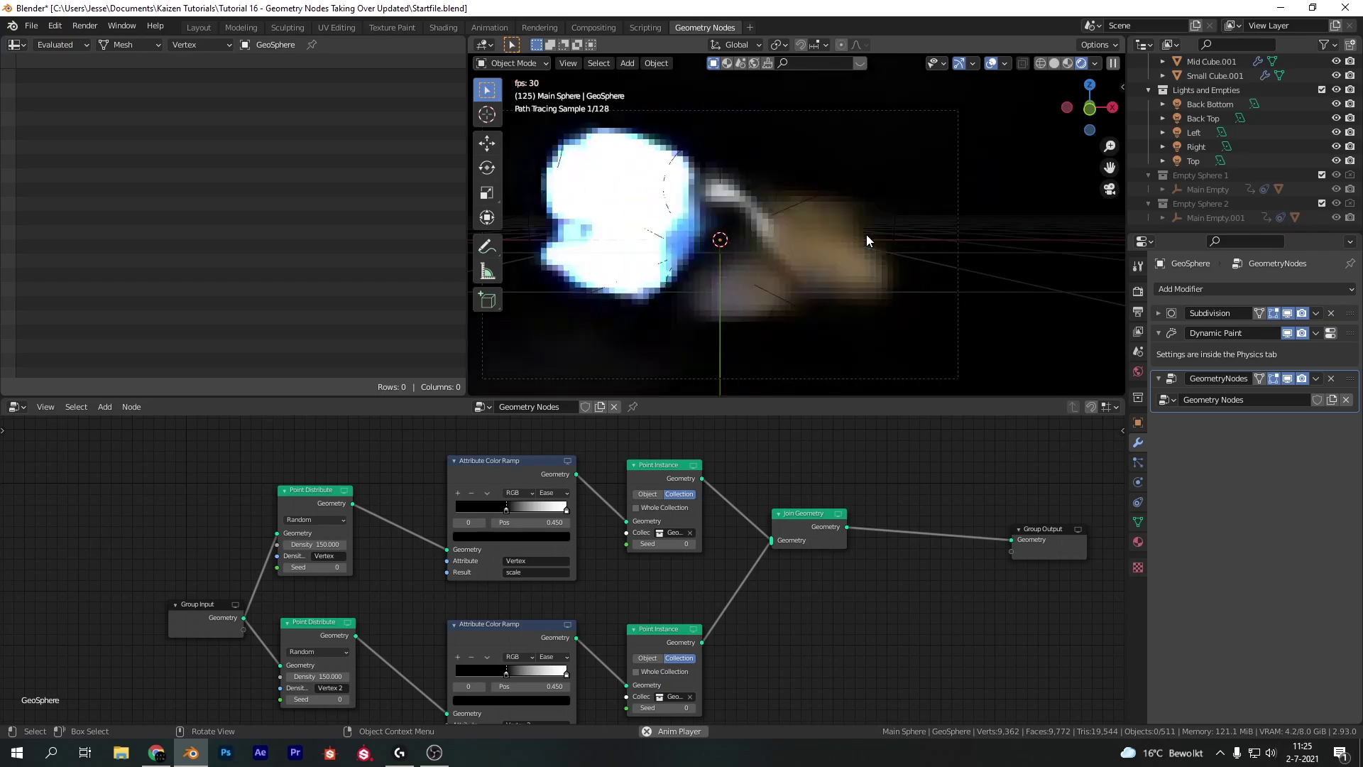
{"action": "key", "text": "space"}
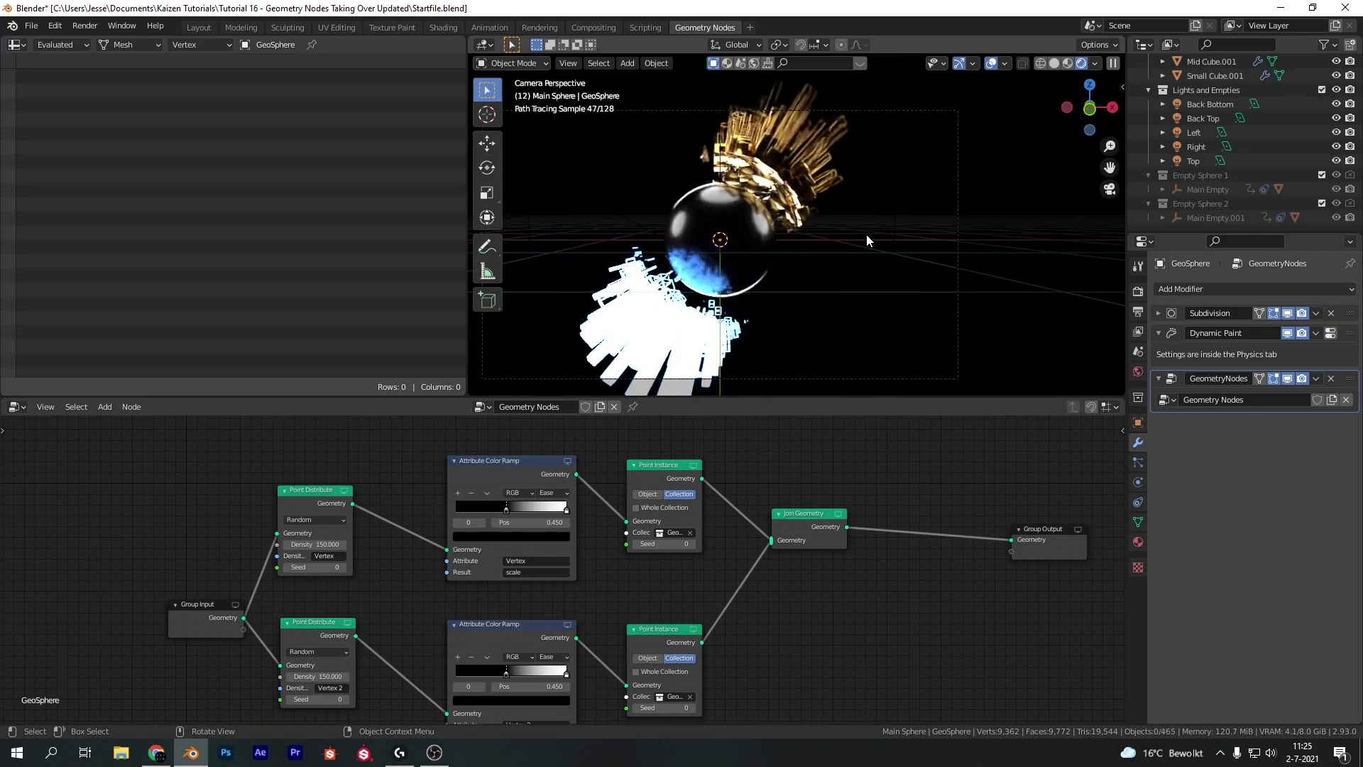
{"action": "key", "text": "z"}
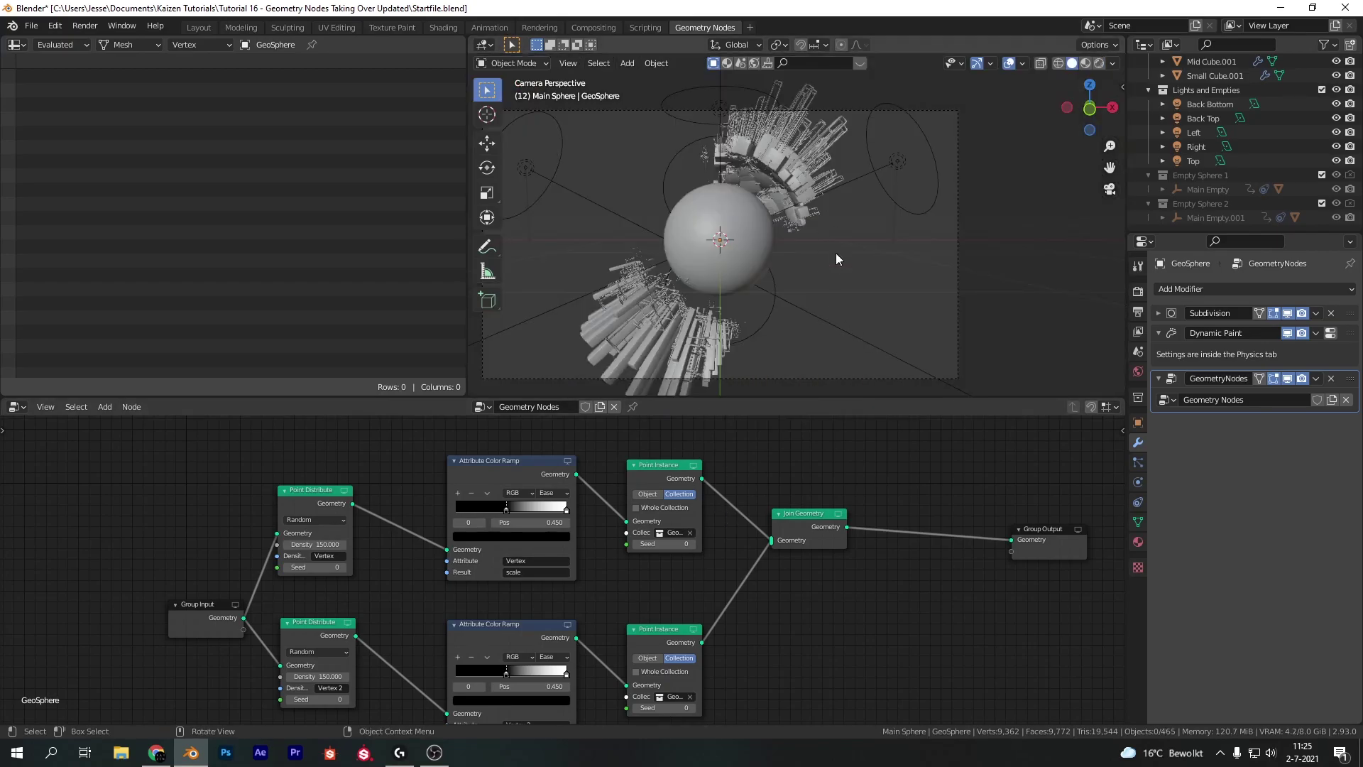
Step: Select all the source cubes standing beside the main sphere, scale them down strongly and apply their scale
{"action": "scroll", "coordinate": [865, 307], "scroll_direction": "down", "scroll_amount": 1}
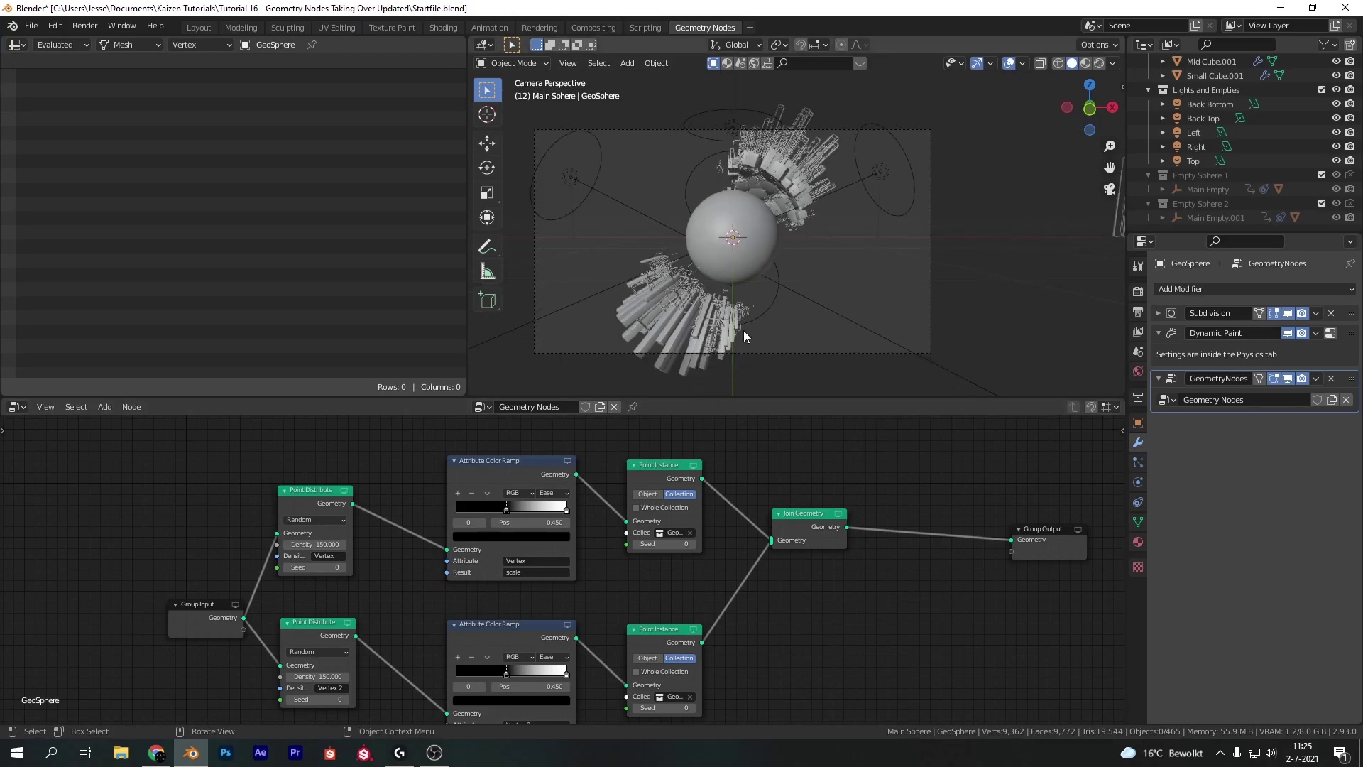
{"action": "scroll", "coordinate": [849, 318], "scroll_direction": "up", "scroll_amount": 6}
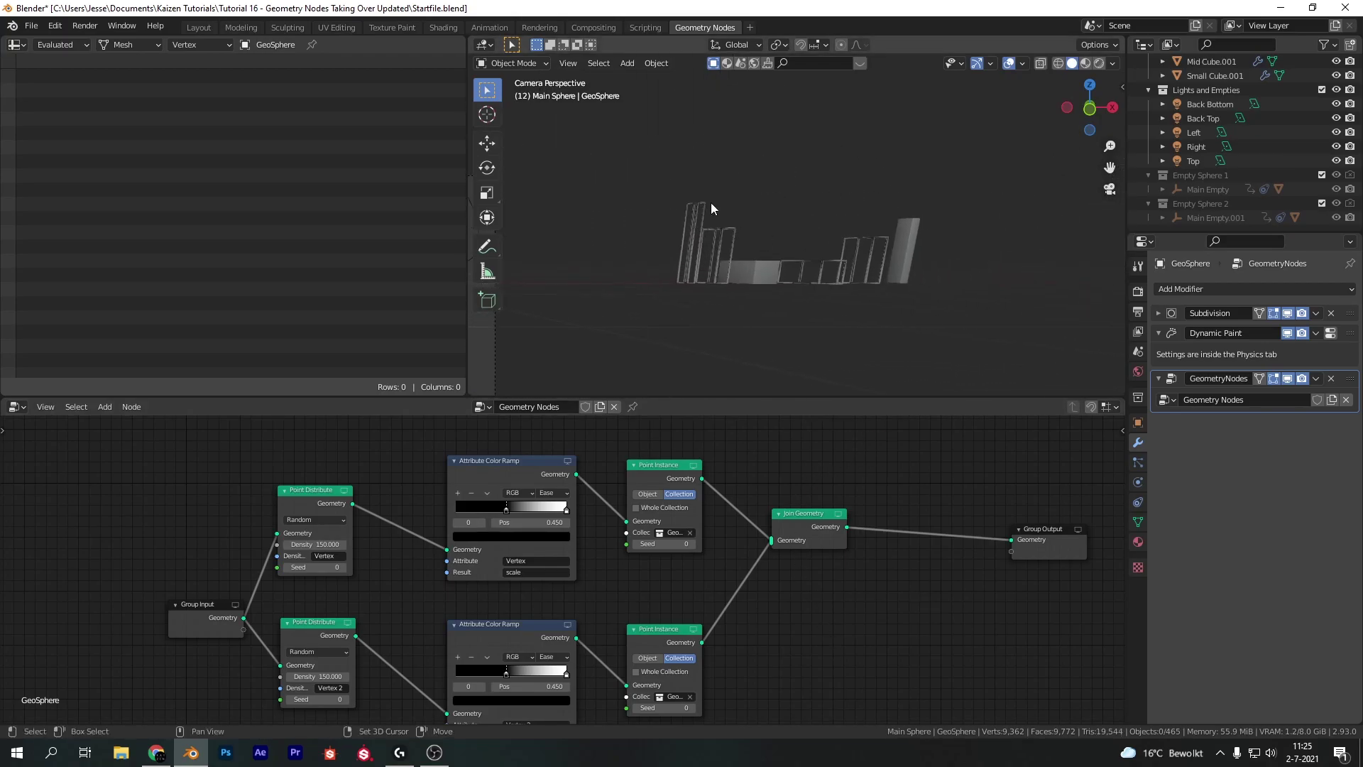
{"action": "key", "text": "shift+b"}
{"action": "left_click_drag", "start_coordinate": [606, 174], "coordinate": [985, 296]}
{"action": "scroll", "coordinate": [867, 325], "scroll_direction": "down", "scroll_amount": 5}
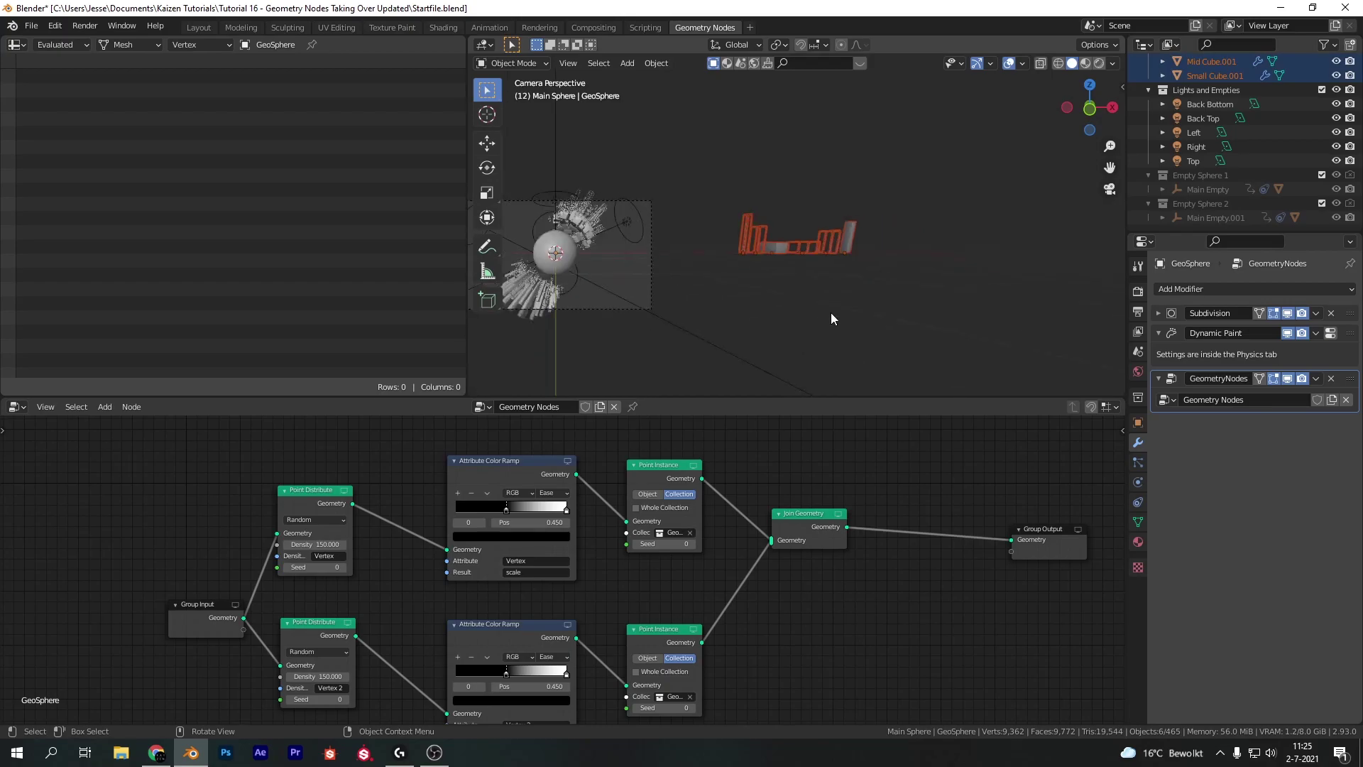
{"action": "scroll", "coordinate": [801, 299], "scroll_direction": "up", "scroll_amount": 2}
{"action": "key", "text": "s"}
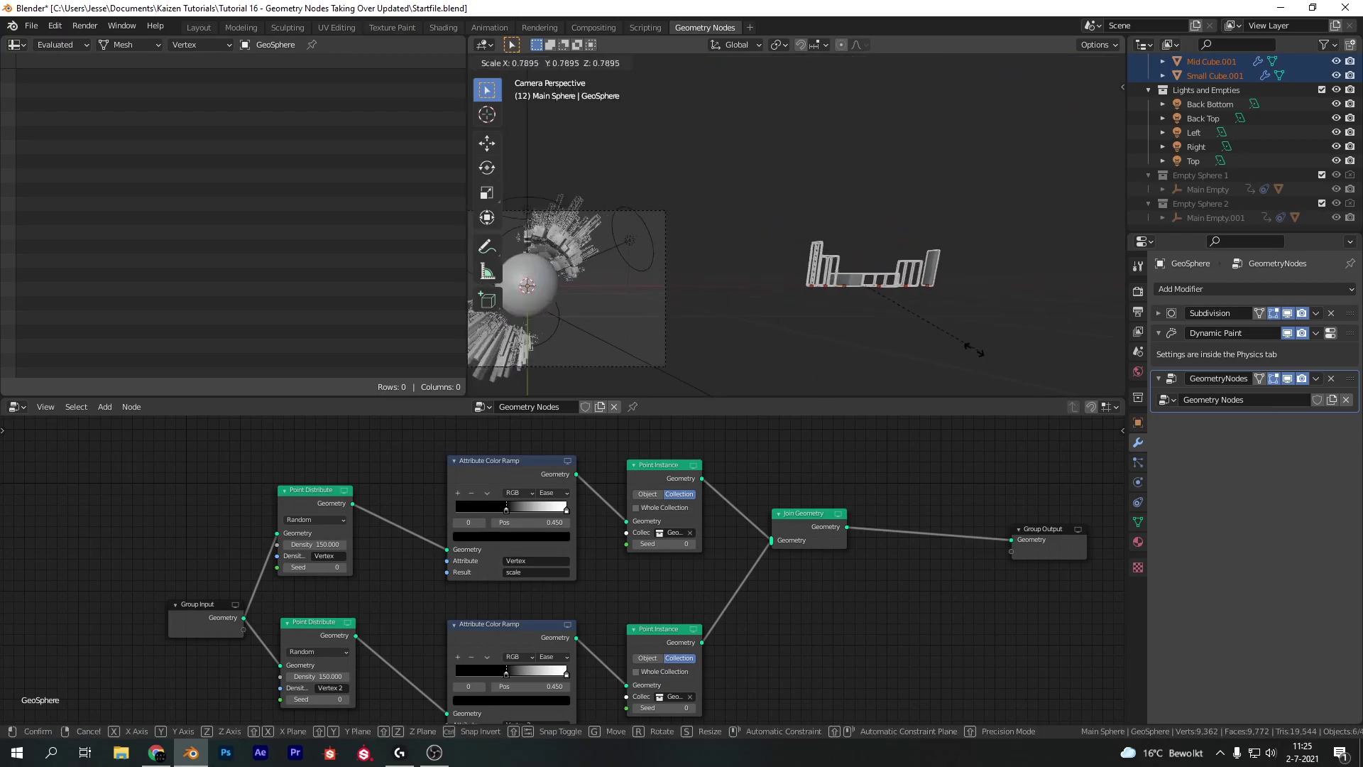
{"action": "left_click", "coordinate": [898, 314]}
{"action": "key", "text": "ctrl+a"}
{"action": "left_click", "coordinate": [872, 341]}
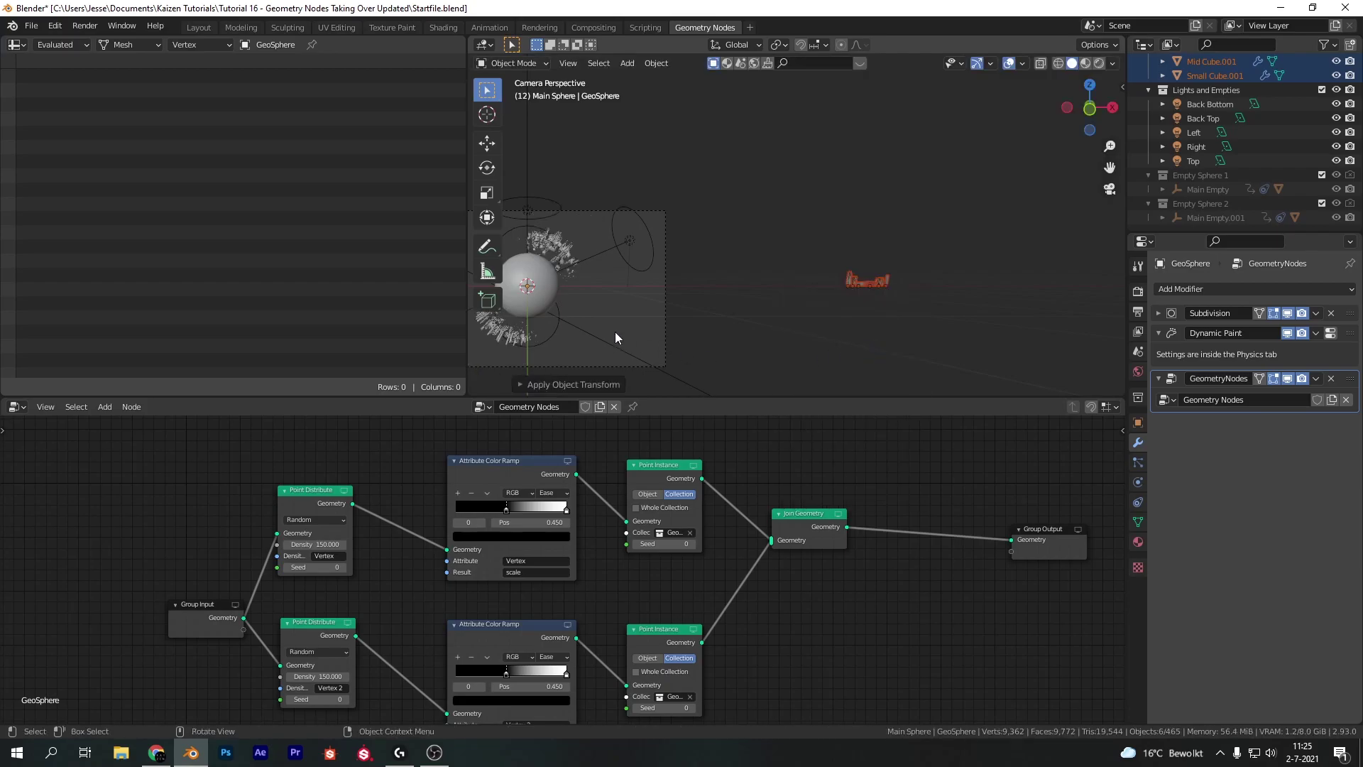
Step: Check the instances on the sphere, scale the selected source cubes back up and apply their scale
{"action": "key", "text": "Home"}
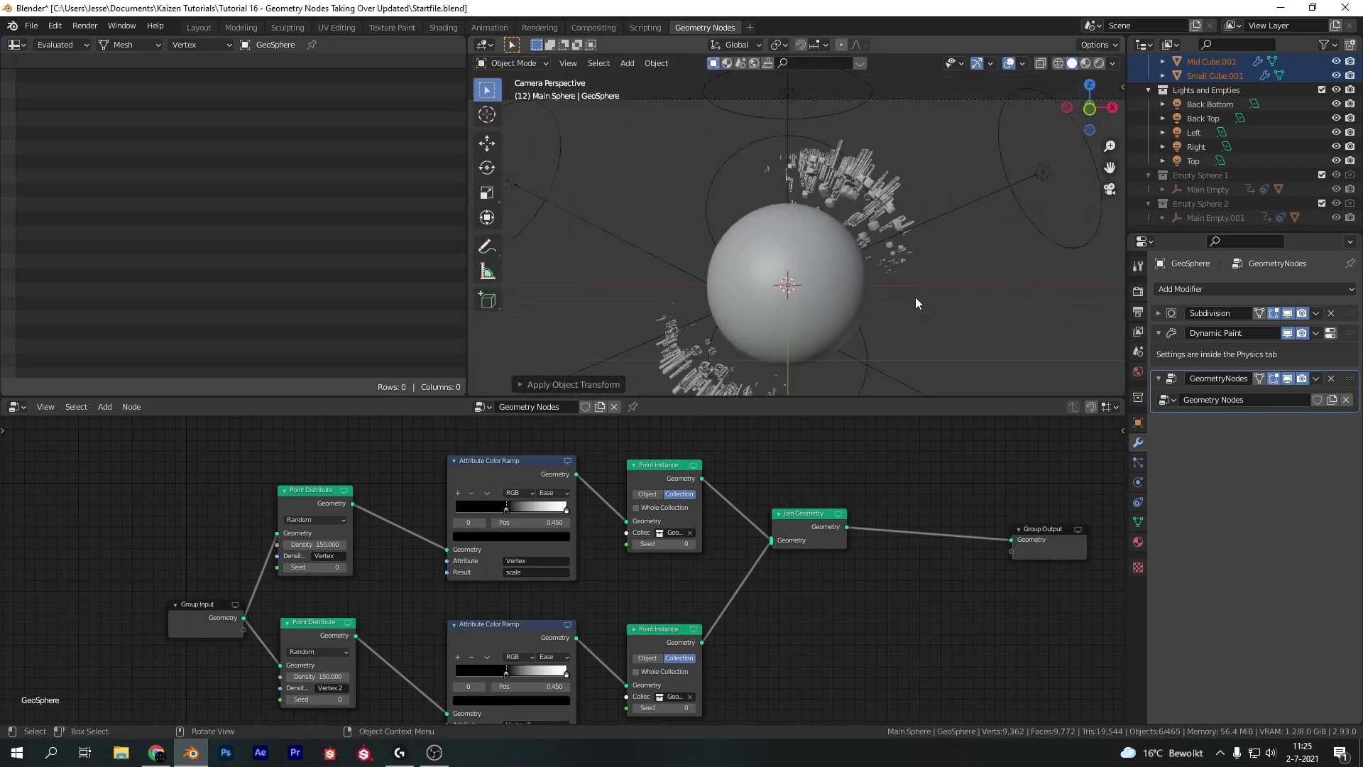
{"action": "scroll", "coordinate": [905, 303], "scroll_direction": "down", "scroll_amount": 3}
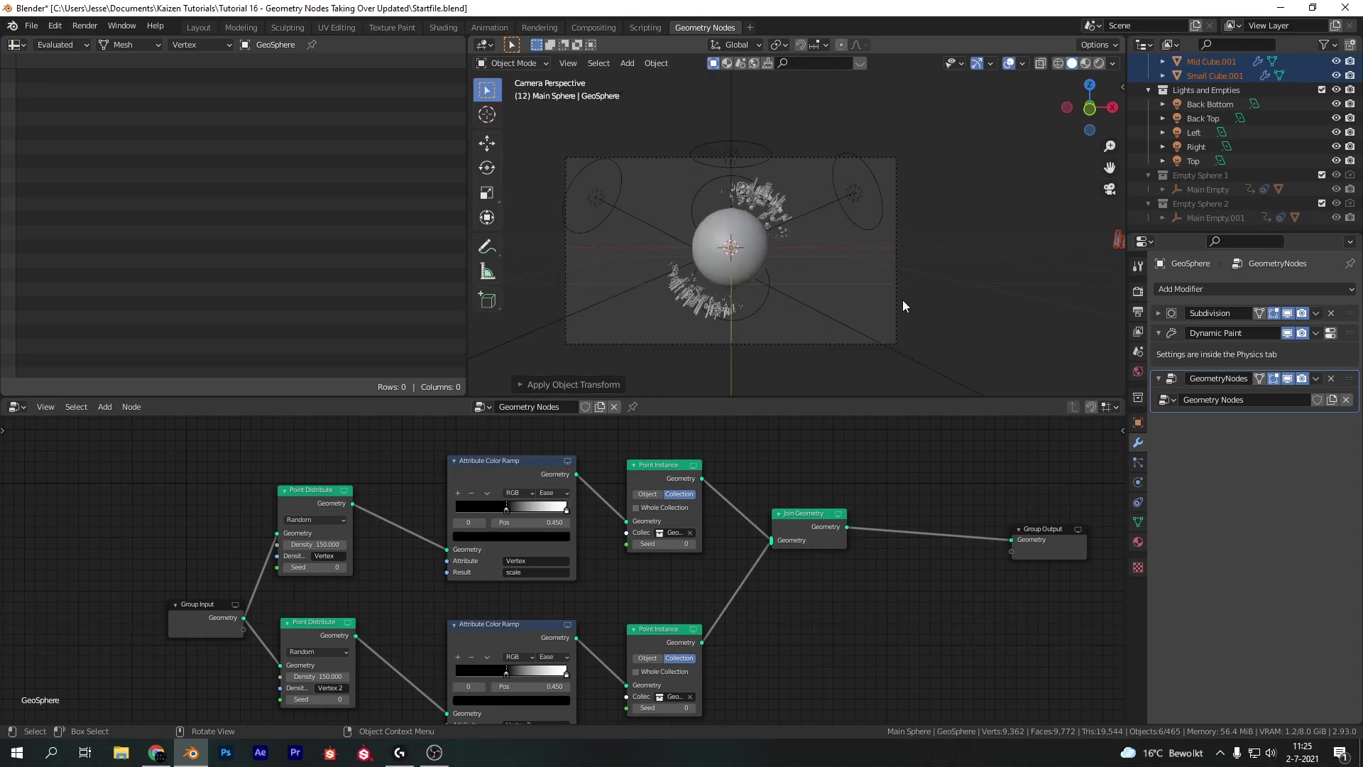
{"action": "middle_click_drag", "start_coordinate": [879, 328], "coordinate": [790, 317], "text": "shift"}
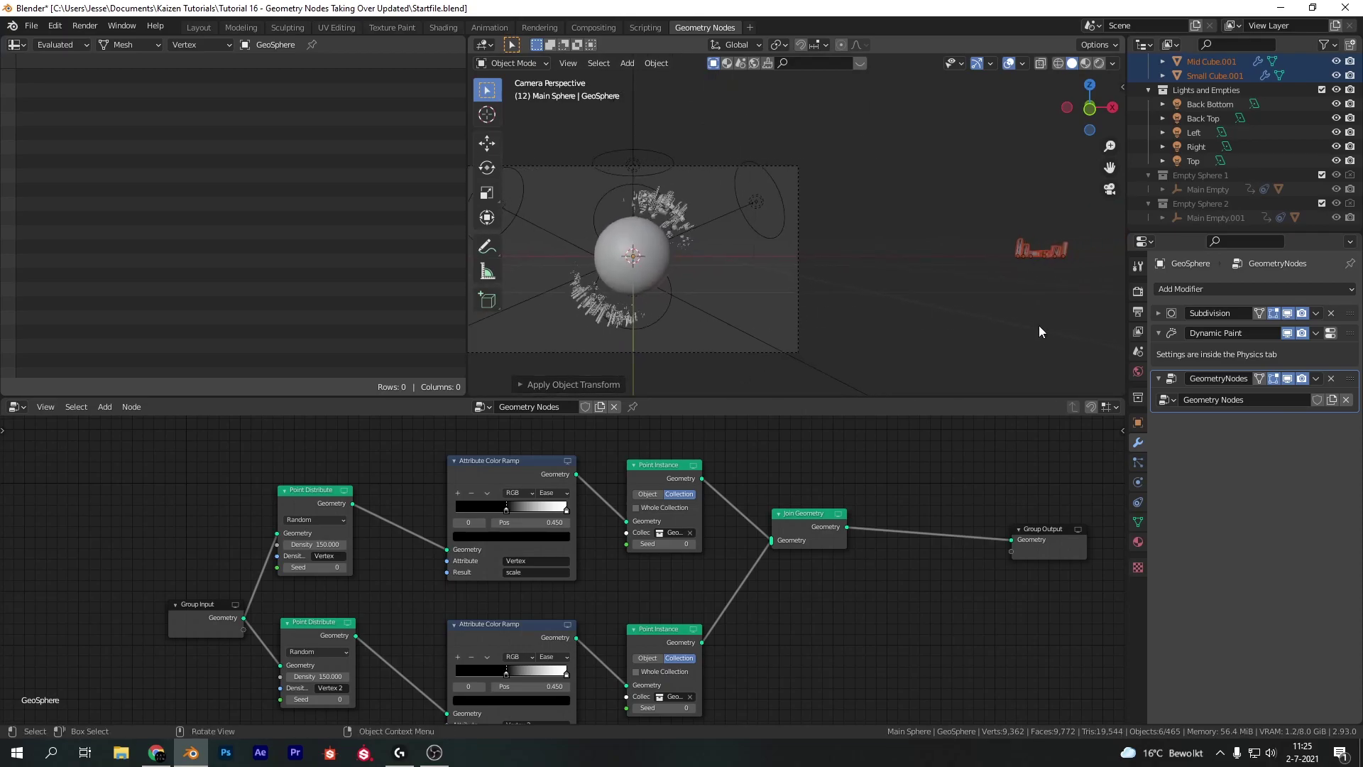
{"action": "key", "text": "s"}
{"action": "left_click", "coordinate": [480, 352]}
{"action": "key", "text": "ctrl+a"}
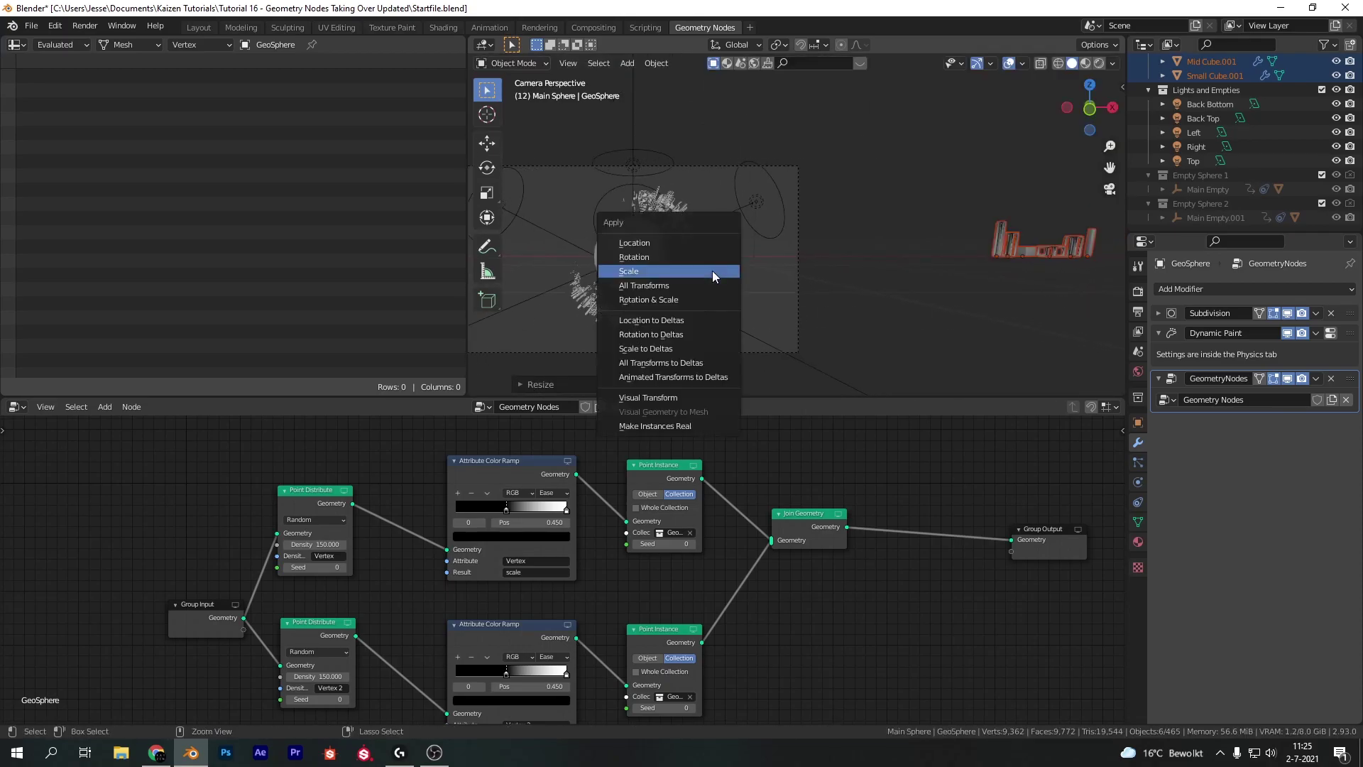
{"action": "left_click", "coordinate": [713, 272]}
Step: Scale the selected source cubes down to about 0.37, save the file and apply the cubes' scale
{"action": "key", "text": "s"}
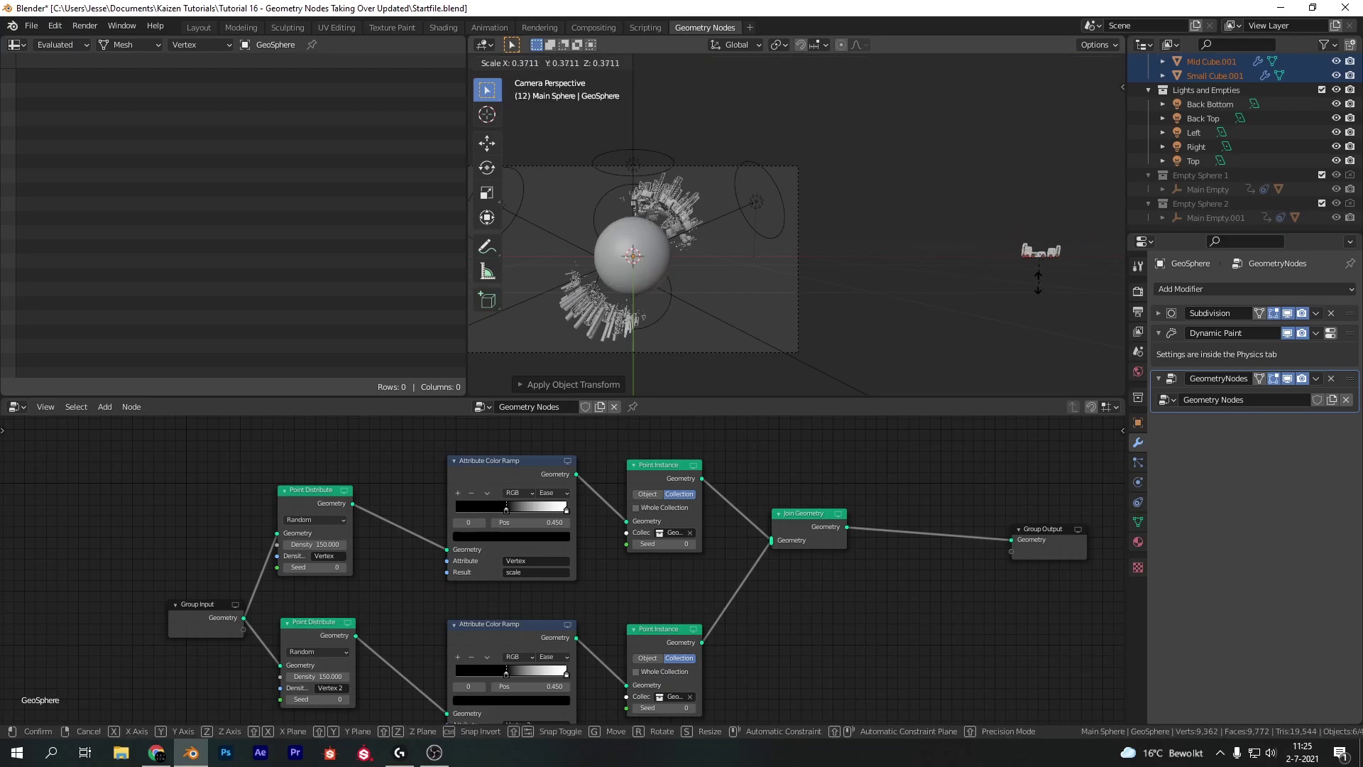
{"action": "left_click", "coordinate": [1038, 281]}
{"action": "key", "text": "ctrl+s"}
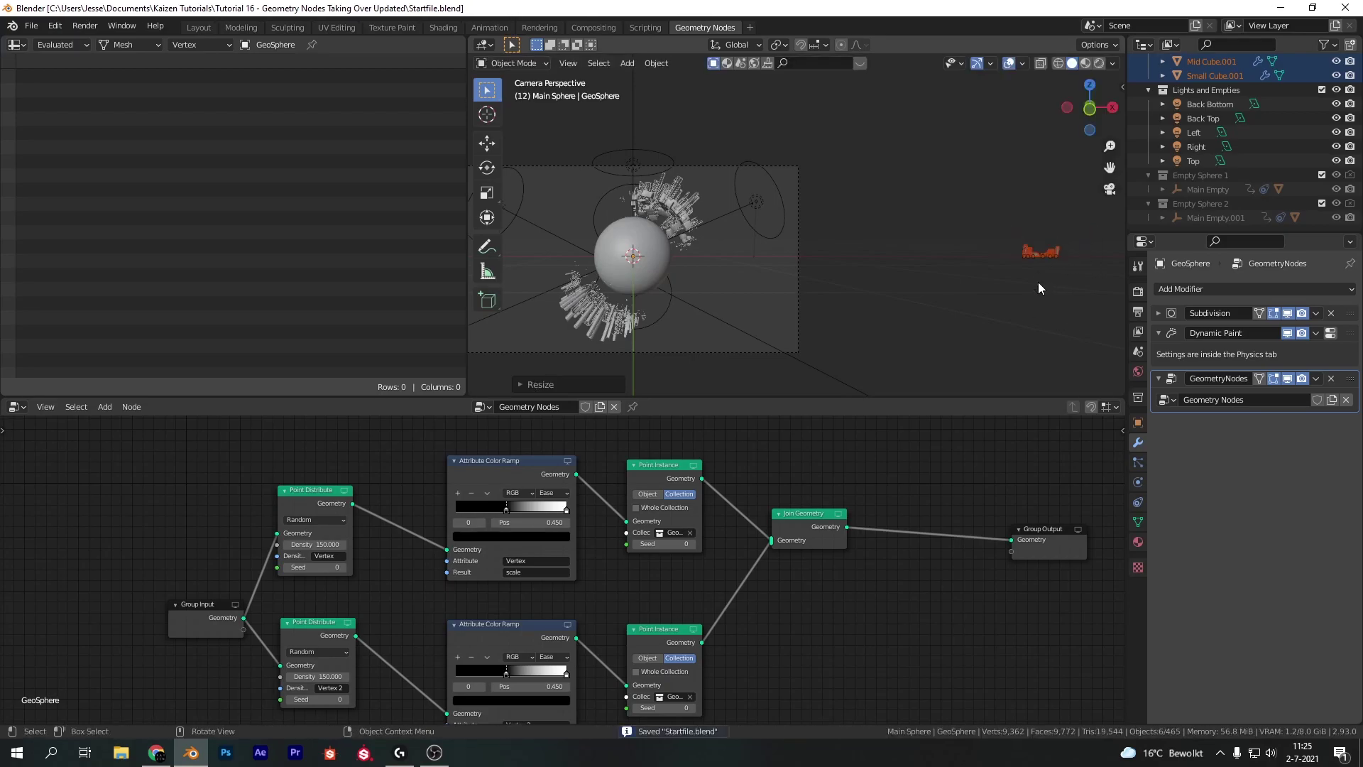
{"action": "key", "text": "ctrl+a"}
{"action": "left_click", "coordinate": [1037, 283]}
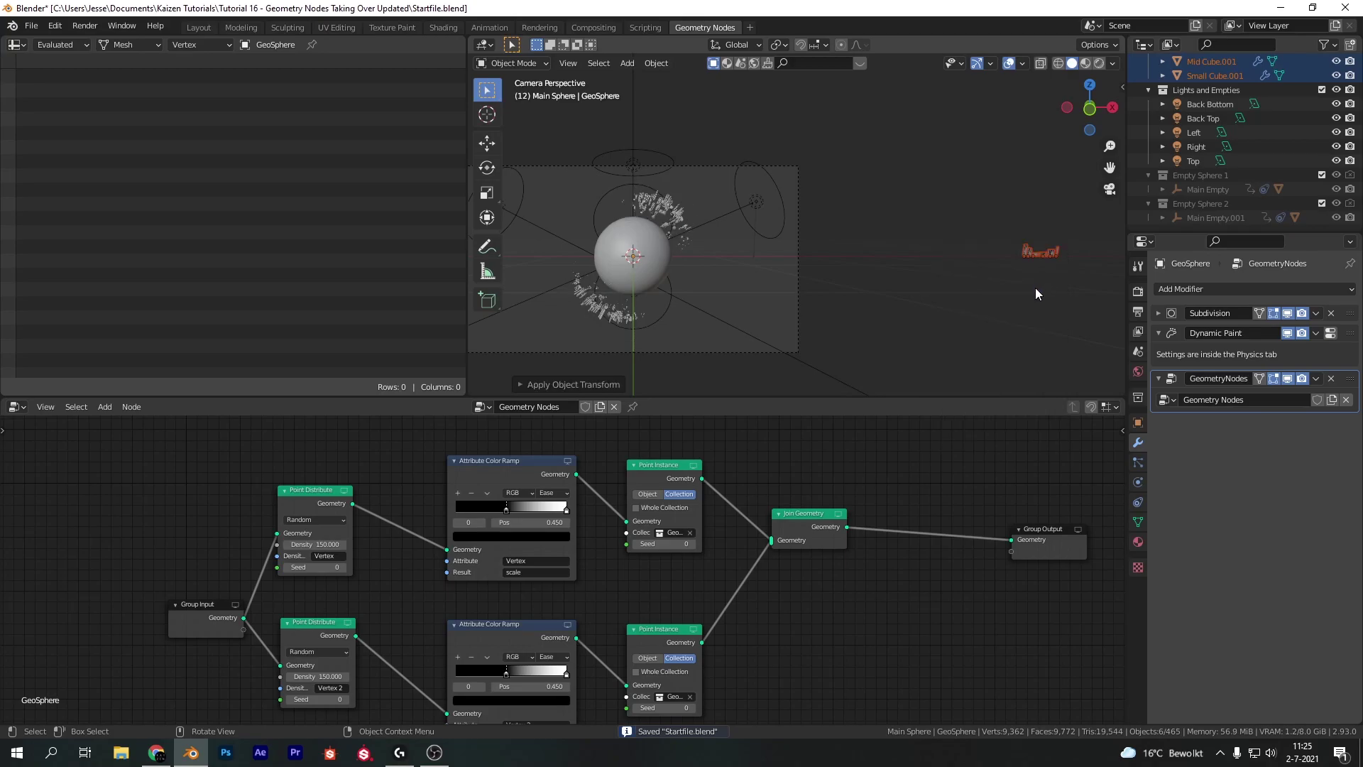
Step: Scale the selected source cubes up by about 1.2, apply their scale and deselect them
{"action": "key", "text": "s"}
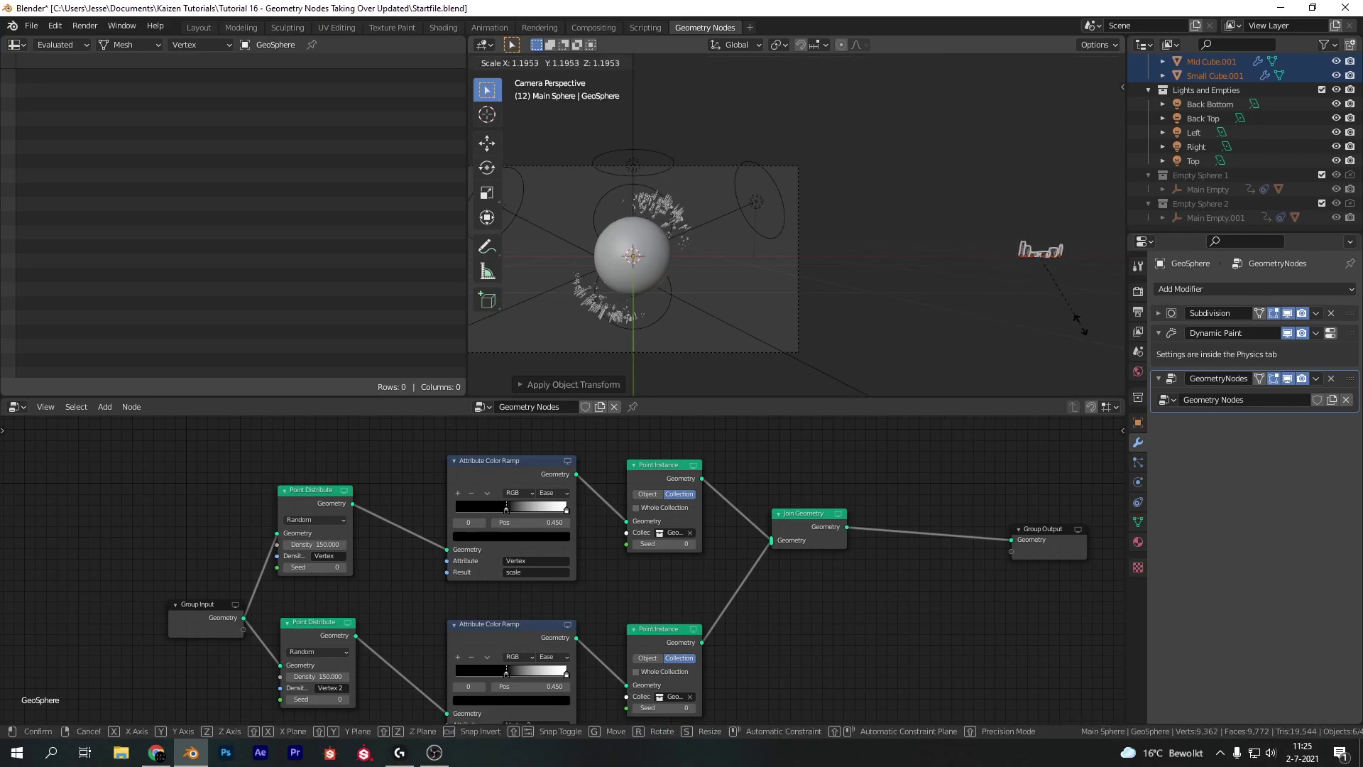
{"action": "left_click", "coordinate": [1079, 325]}
{"action": "key", "text": "ctrl+a"}
{"action": "left_click", "coordinate": [1079, 325]}
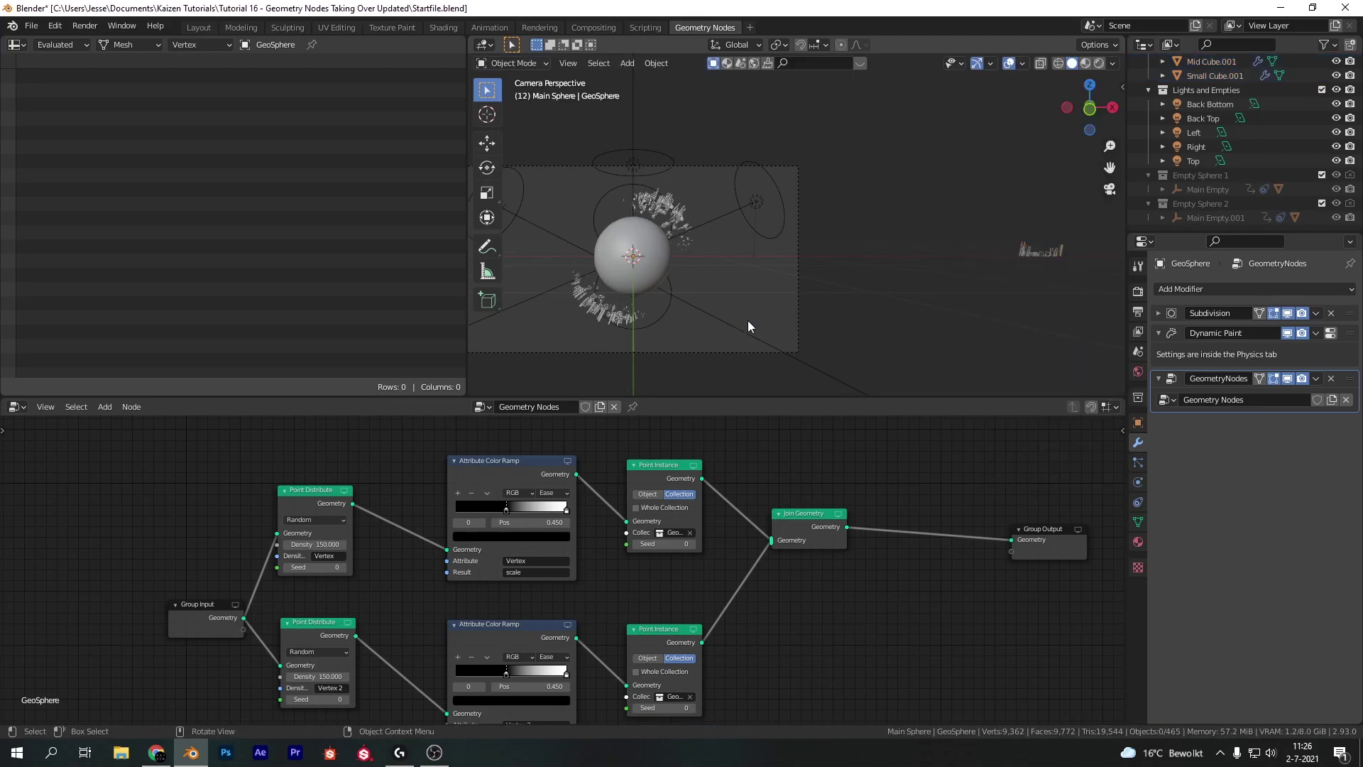
Step: Switch to the Layout workspace and preview the instanced cubes in Rendered shading
{"action": "left_click", "coordinate": [200, 27]}
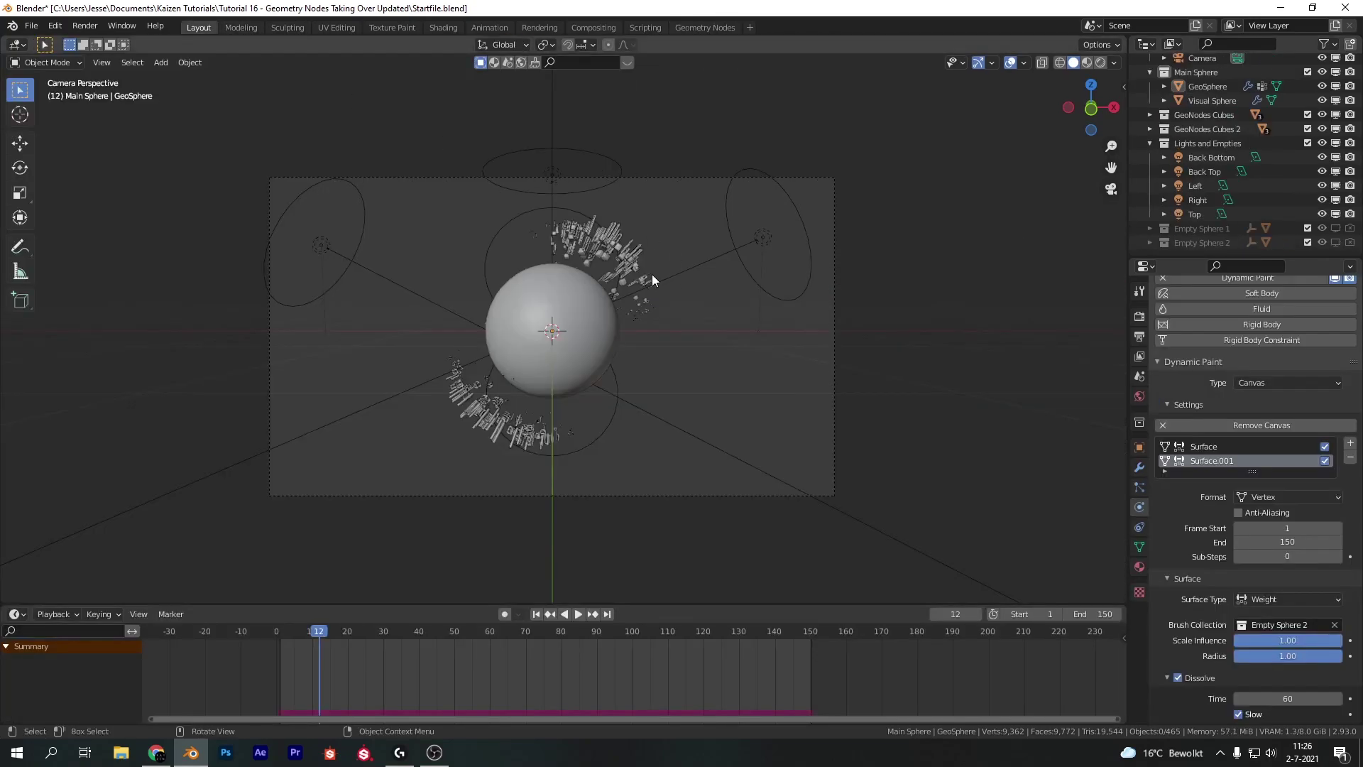
{"action": "scroll", "coordinate": [652, 274], "scroll_direction": "up", "scroll_amount": 2}
{"action": "key", "text": "z"}
{"action": "left_click", "coordinate": [646, 226]}
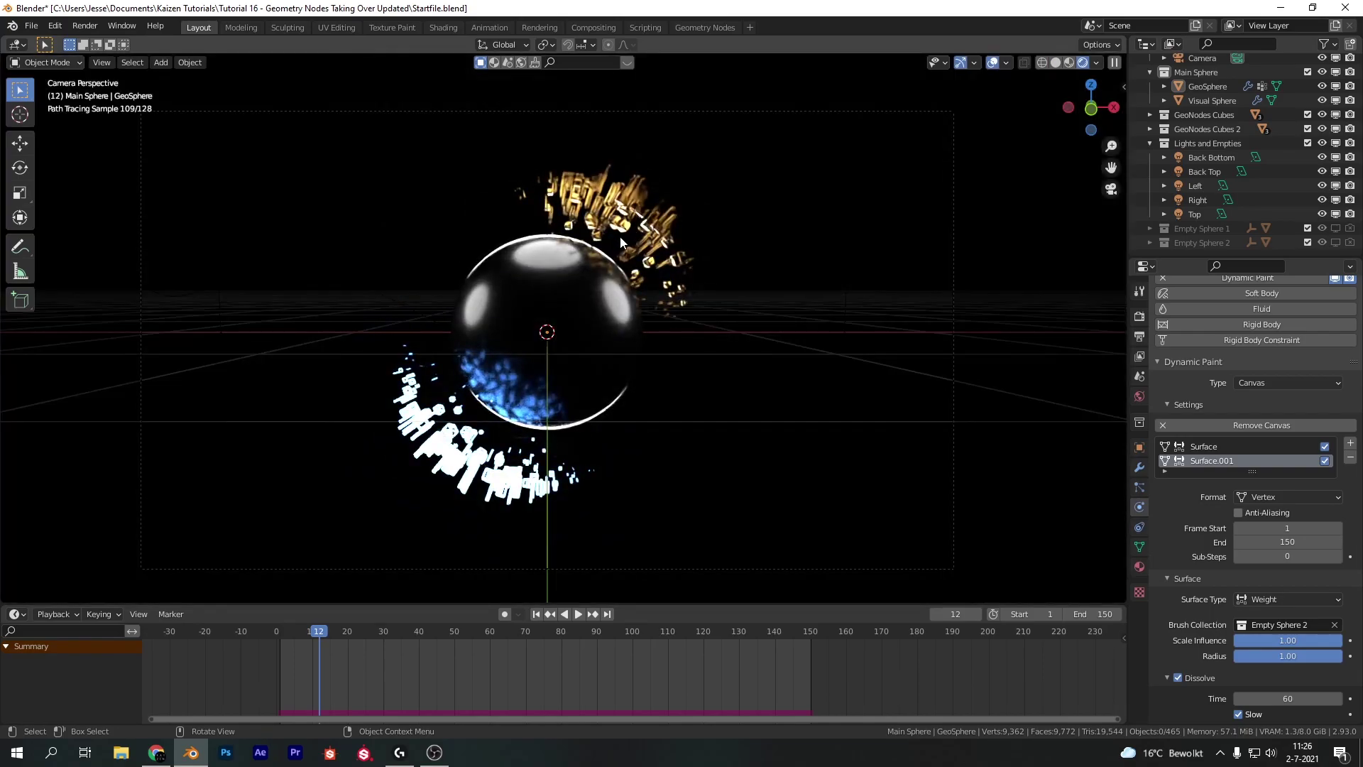
Step: Change the viewport to Material Preview shading and play the animation
{"action": "key", "text": "z"}
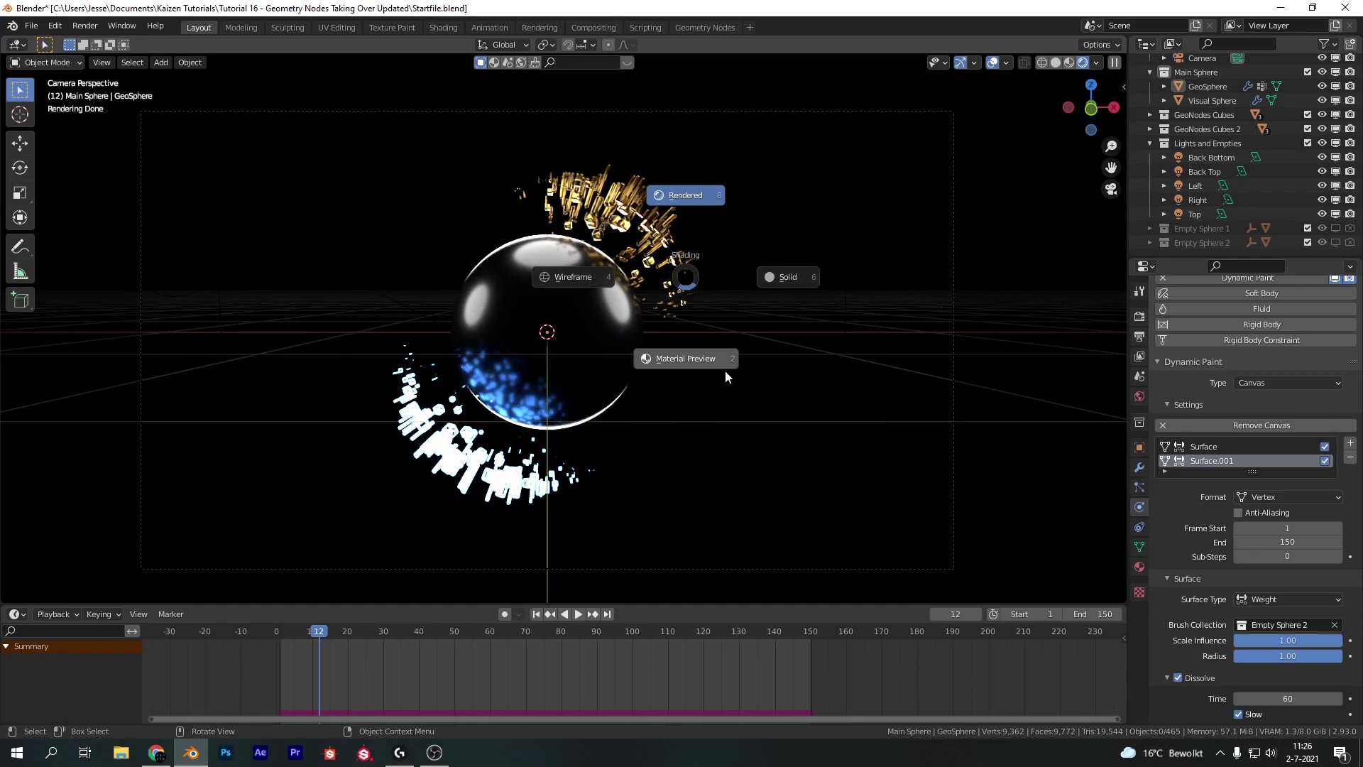
{"action": "left_click", "coordinate": [690, 358]}
{"action": "key", "text": "space"}
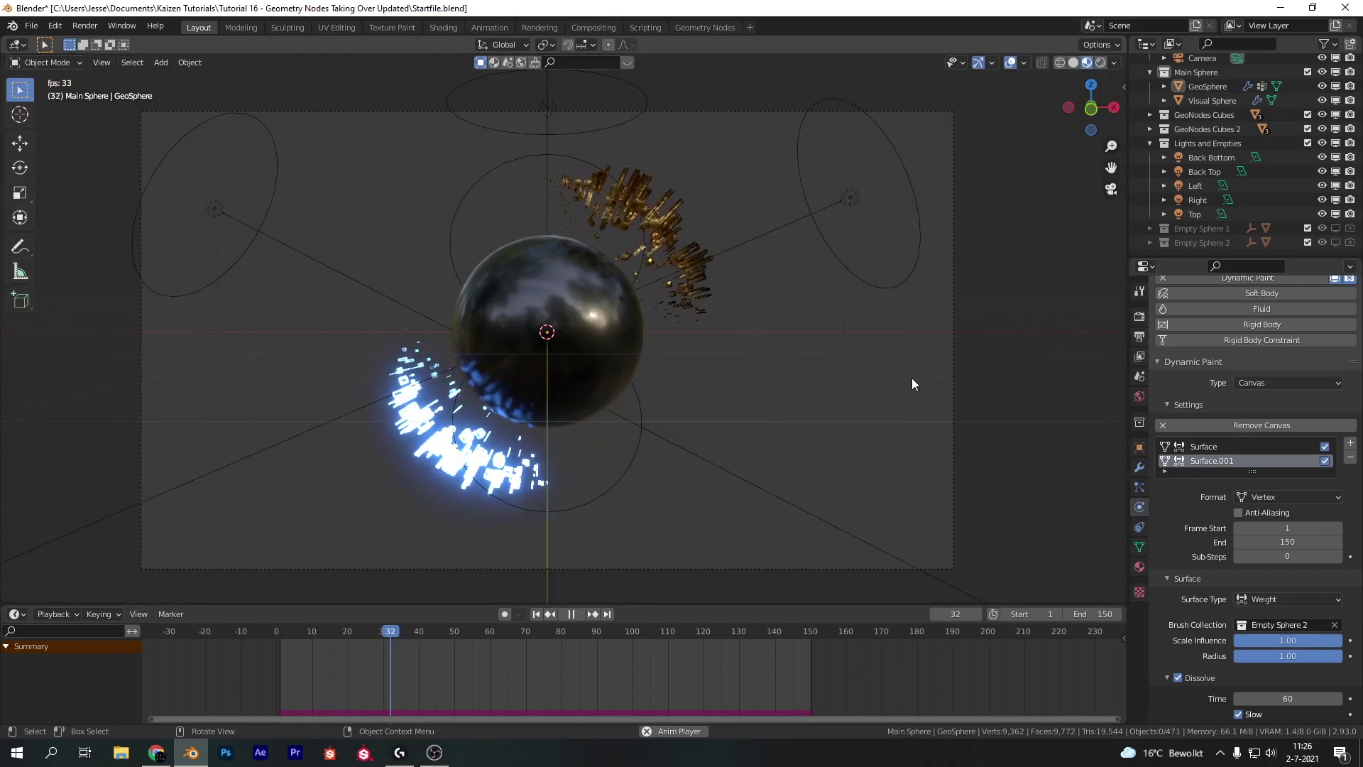